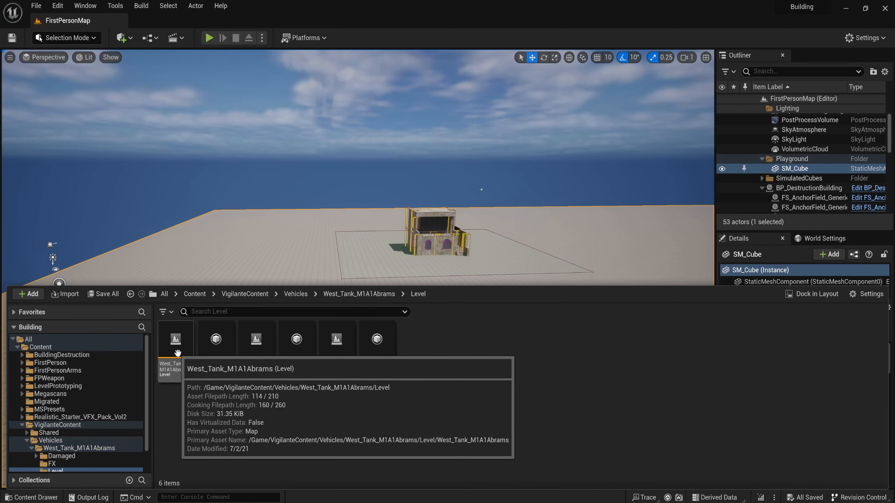
Open the West_Tank_M1A1Abrams level from its Level folder and start playing it in the editor
{"action": "double_click", "coordinate": [177, 353]}
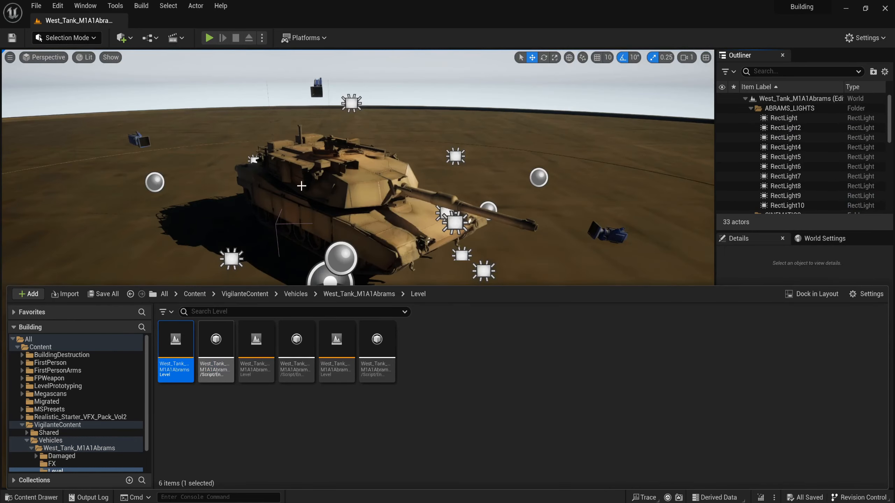
{"action": "left_click", "coordinate": [285, 210]}
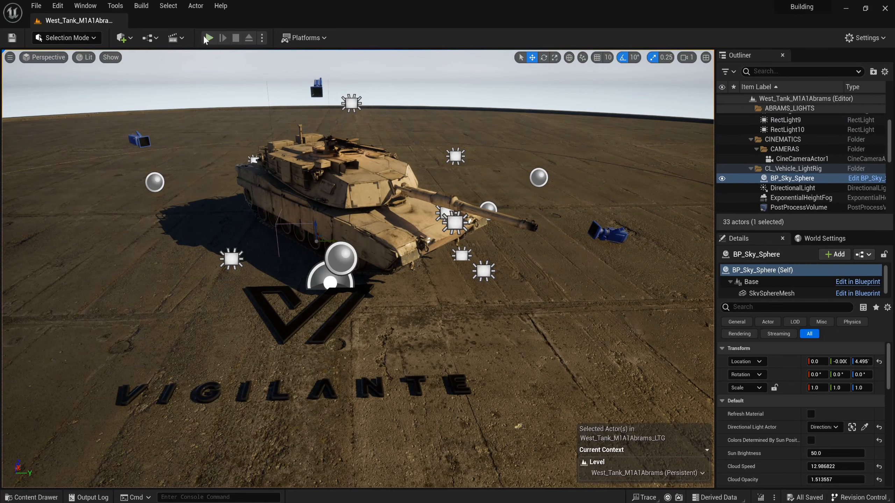
{"action": "left_click", "coordinate": [208, 37]}
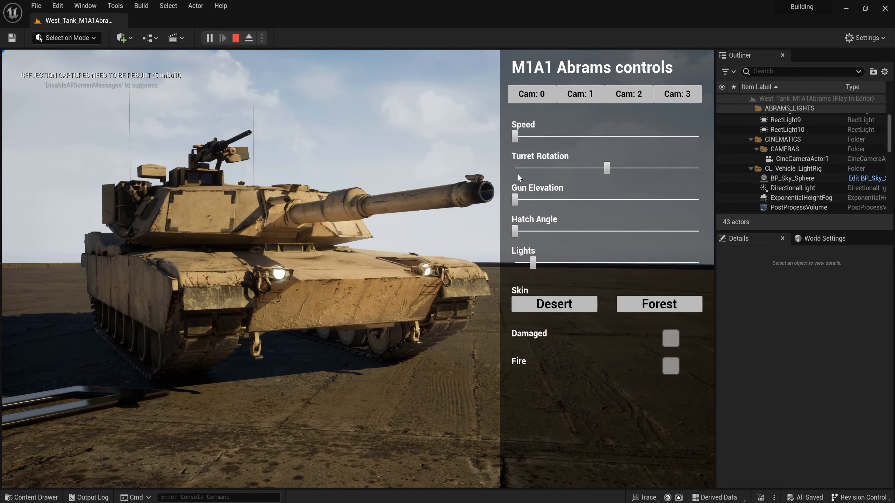
Try the tank's turret rotation, gun elevation, lights and fire controls in the running level, and stop playing
{"action": "left_click_drag", "start_coordinate": [515, 136], "coordinate": [497, 144]}
{"action": "mouse_move", "coordinate": [604, 170]}
{"action": "left_mouse_down"}
{"action": "mouse_move", "coordinate": [581, 169]}
{"action": "mouse_move", "coordinate": [643, 169]}
{"action": "mouse_move", "coordinate": [594, 169]}
{"action": "left_mouse_up"}
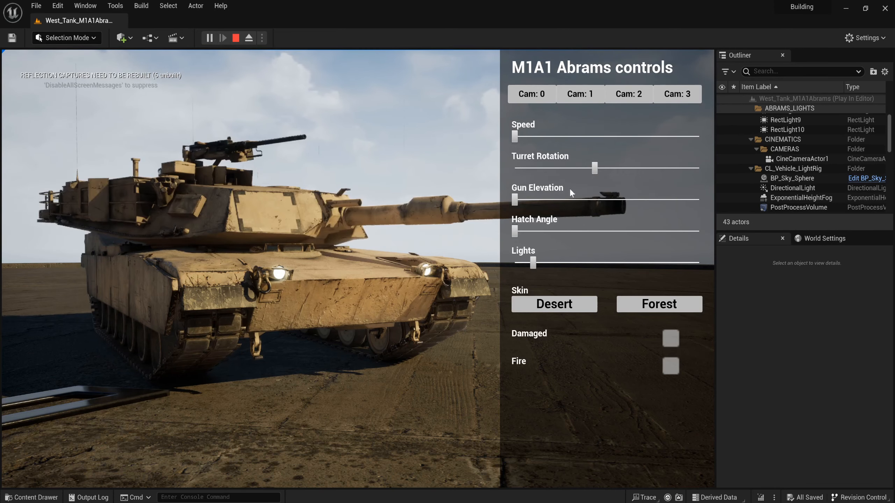
{"action": "left_click_drag", "start_coordinate": [525, 202], "coordinate": [506, 205]}
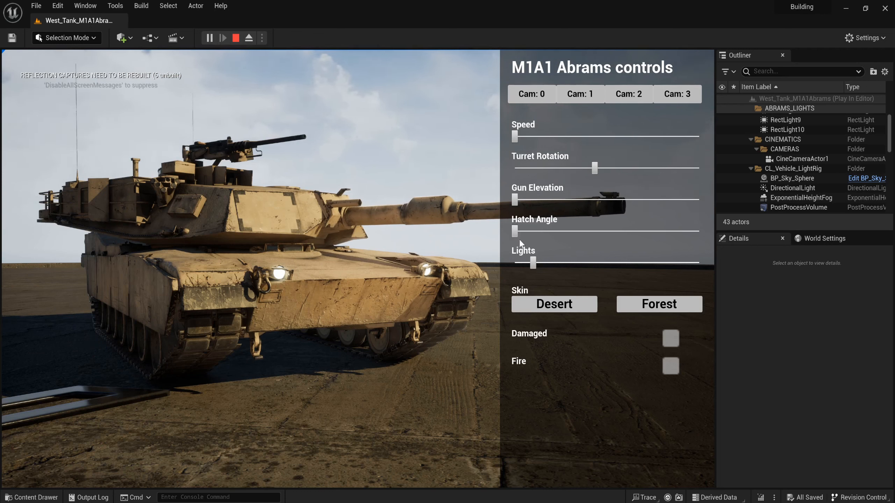
{"action": "left_click_drag", "start_coordinate": [534, 262], "coordinate": [584, 262]}
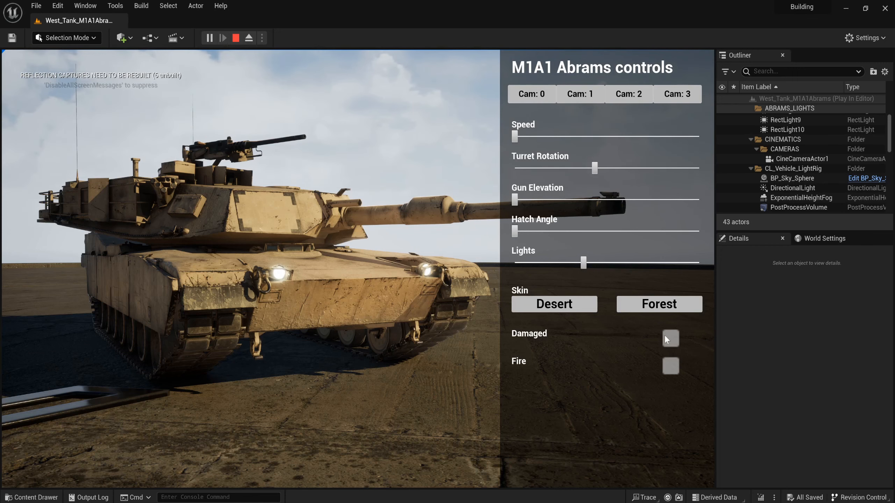
{"action": "left_click", "coordinate": [671, 366]}
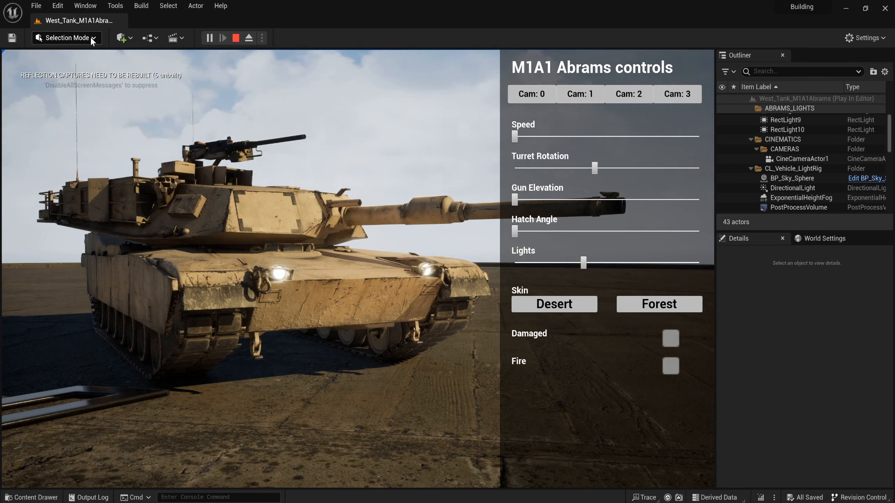
{"action": "key", "text": "Escape"}
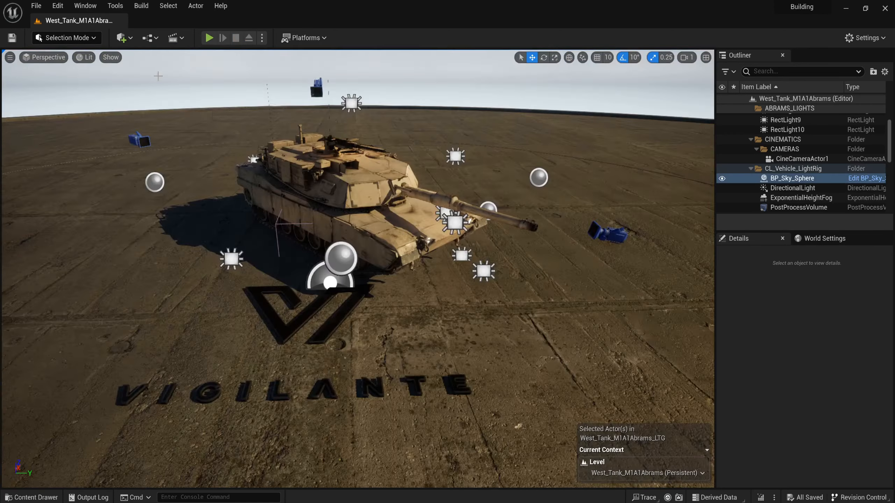
Browse to the Maps folder under FirstPerson and open the FirstPersonMap level
{"action": "key", "text": "ctrl+space"}
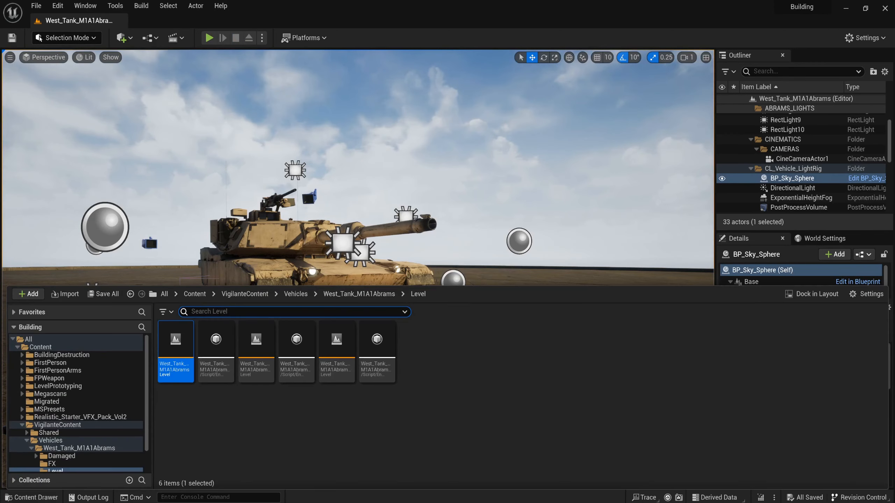
{"action": "left_click", "coordinate": [59, 371]}
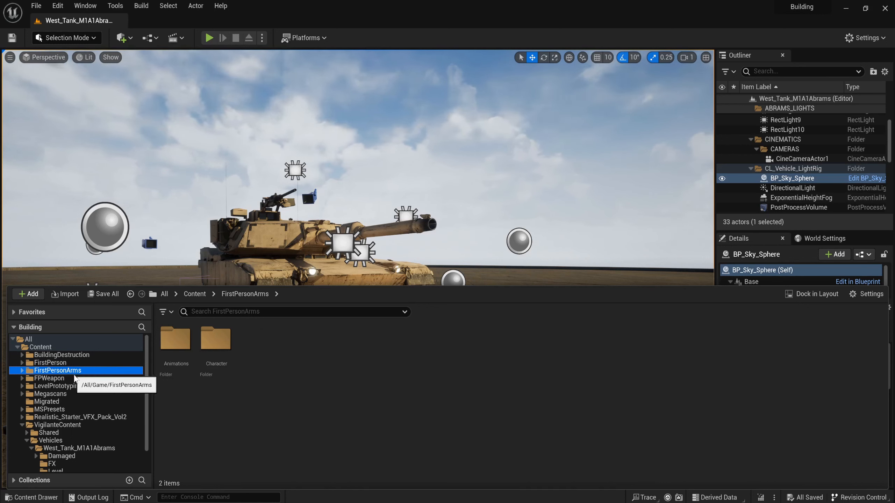
{"action": "left_click", "coordinate": [83, 364]}
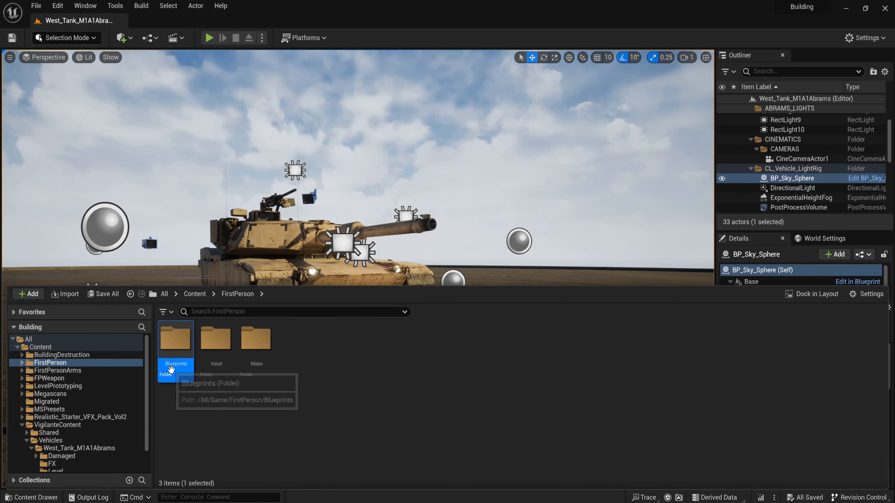
{"action": "double_click", "coordinate": [170, 370]}
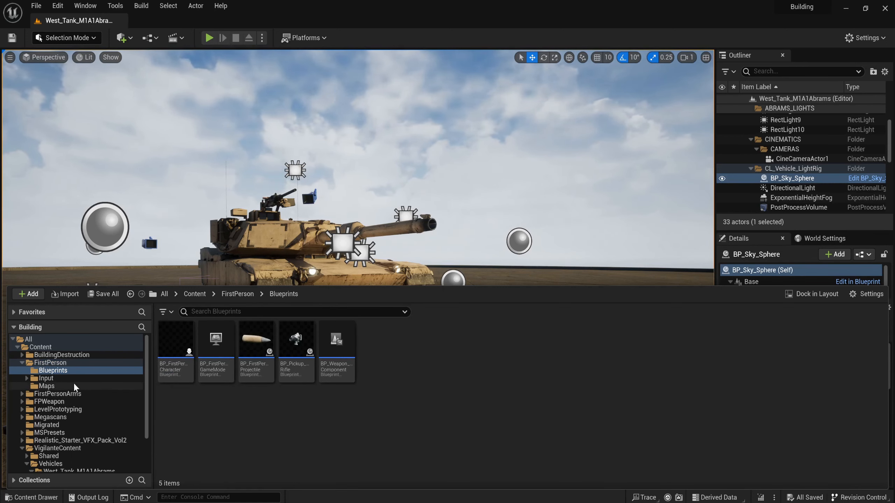
{"action": "left_click", "coordinate": [46, 386]}
{"action": "left_click", "coordinate": [179, 348]}
{"action": "double_click", "coordinate": [180, 349]}
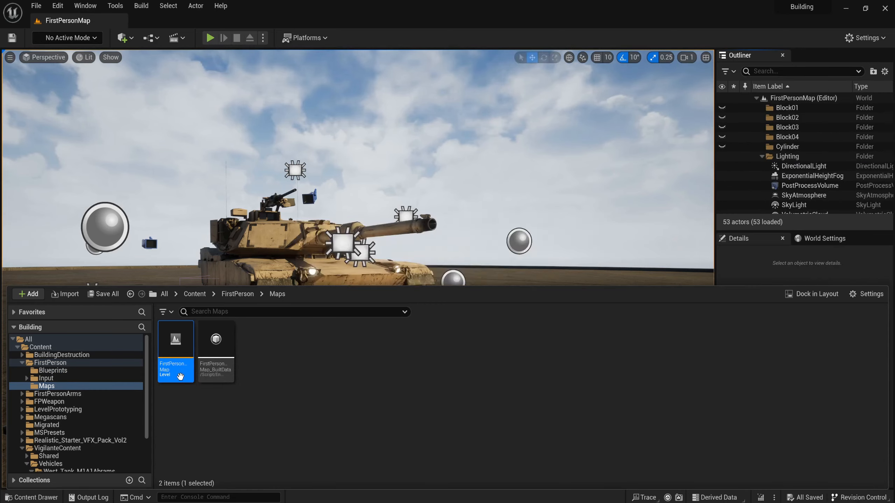
{"action": "left_click", "coordinate": [426, 162]}
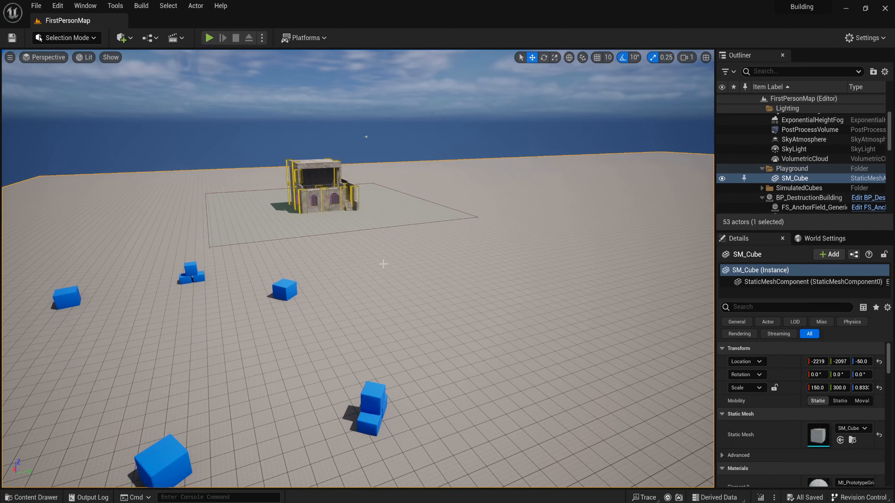
Play FirstPersonMap in the editor, walk forward to view the destructible building, and stop playing
{"action": "right_click_drag", "start_coordinate": [409, 220], "coordinate": [415, 201]}
{"action": "key", "text": "w"}
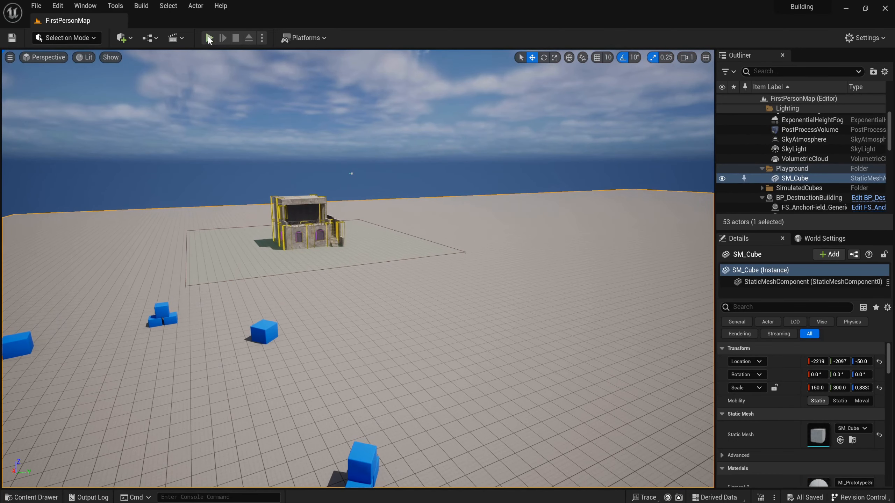
{"action": "left_click", "coordinate": [209, 38]}
{"action": "key", "text": "w"}
{"action": "key", "text": "w"}
{"action": "key", "text": "s"}
{"action": "key", "text": "w"}
{"action": "key", "text": "w"}
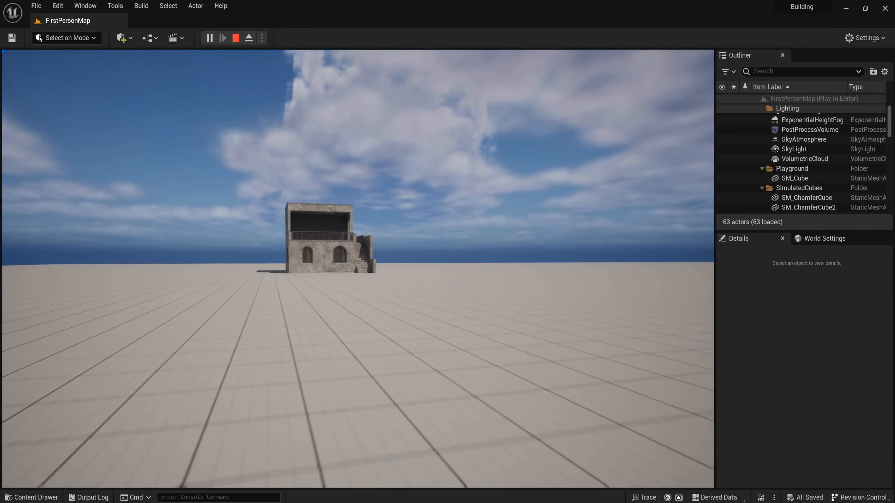
{"action": "key", "text": "w"}
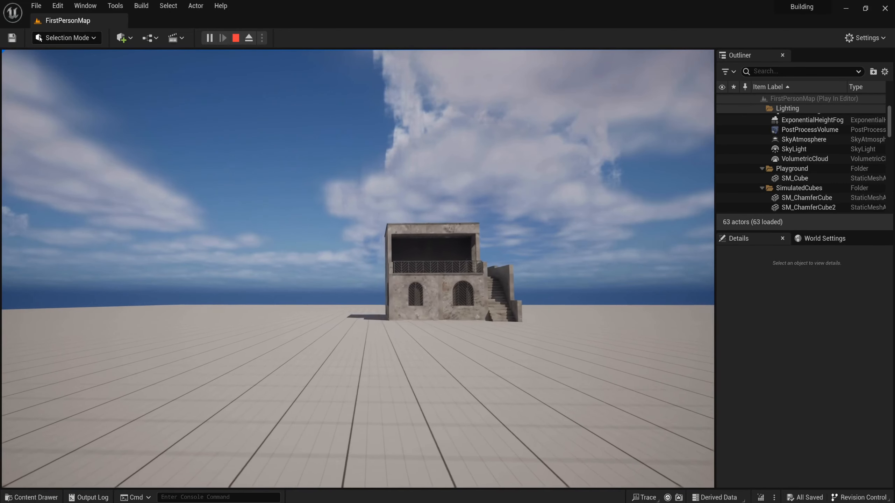
{"action": "key", "text": "w"}
{"action": "key", "text": "Escape"}
Search the plugins for "chaos vehicle" to make sure ChaosVehiclesPlugin is enabled, and close the plugin browser
{"action": "left_click", "coordinate": [57, 6]}
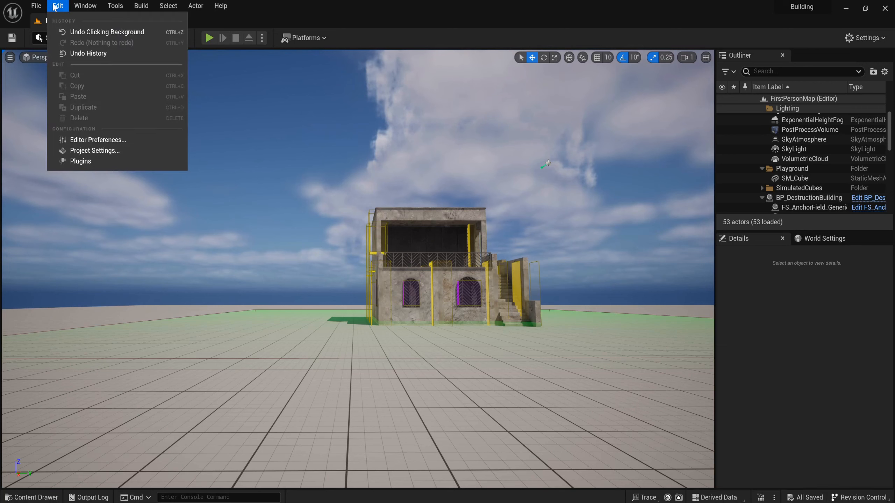
{"action": "left_click", "coordinate": [62, 161]}
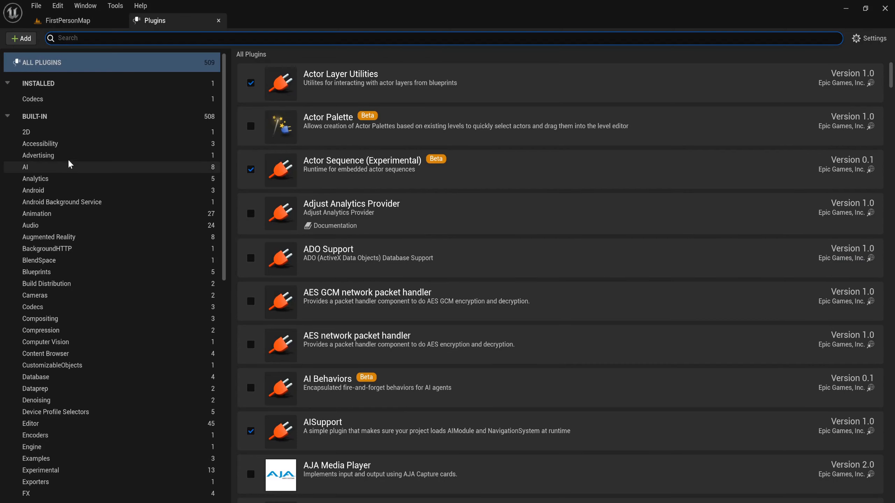
{"action": "type", "text": "ch"}
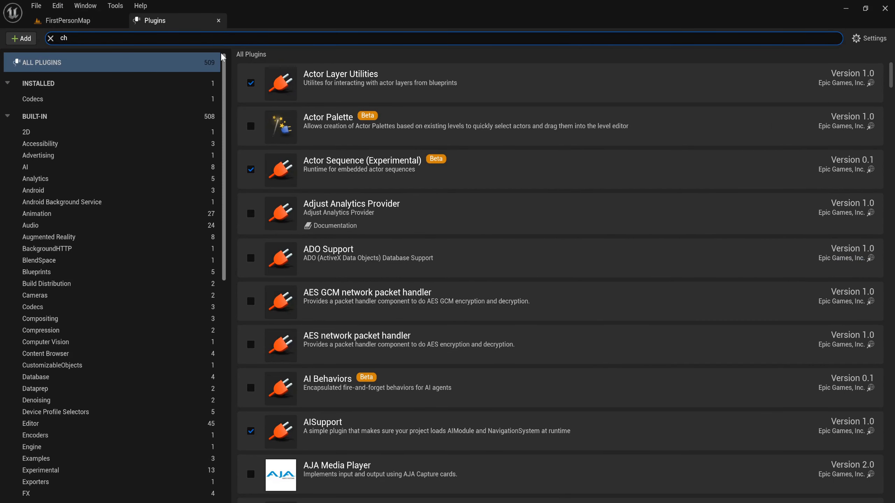
{"action": "type", "text": "aos vh"}
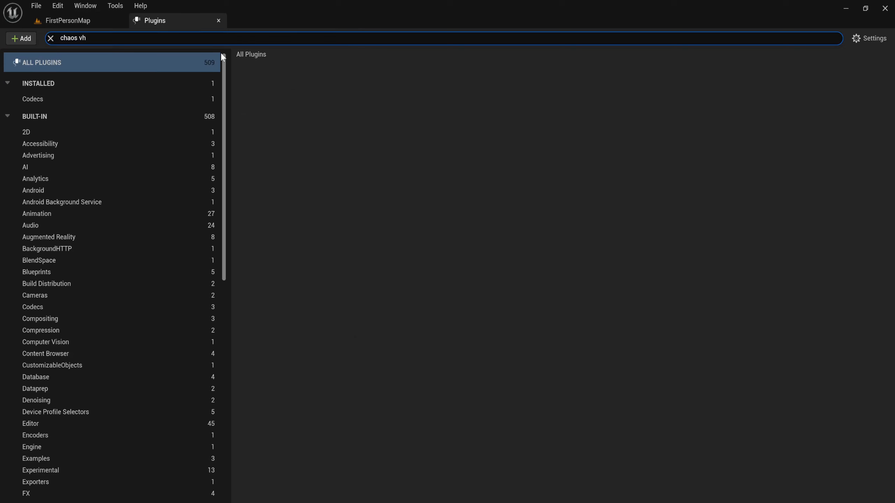
{"action": "key", "text": "BackSpace"}
{"action": "type", "text": "ehicl"}
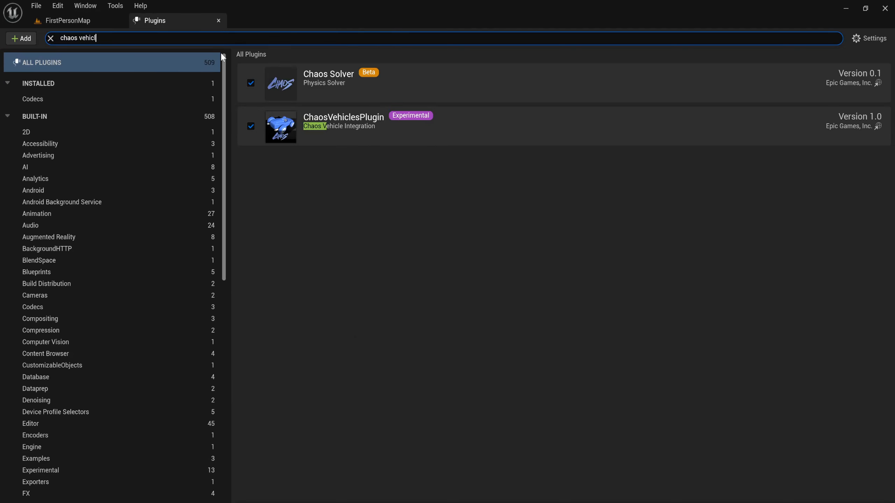
{"action": "type", "text": "e"}
{"action": "left_click", "coordinate": [251, 83]}
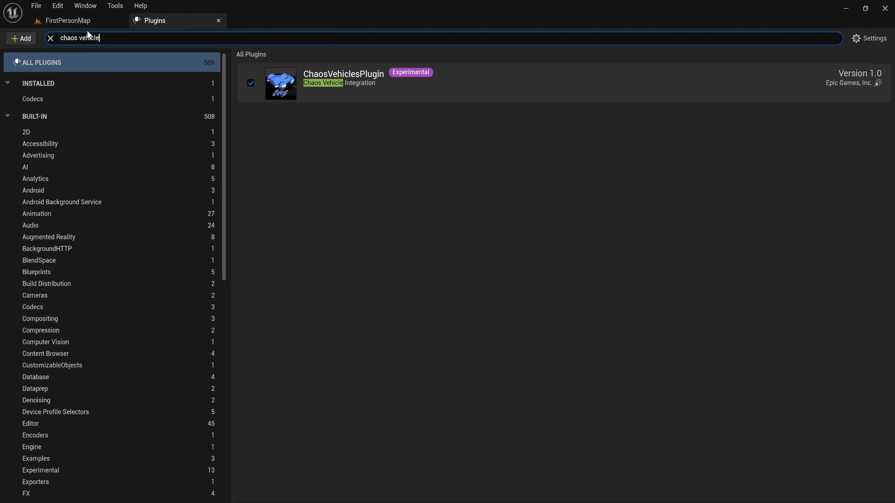
{"action": "left_click", "coordinate": [53, 39]}
{"action": "left_click", "coordinate": [75, 22]}
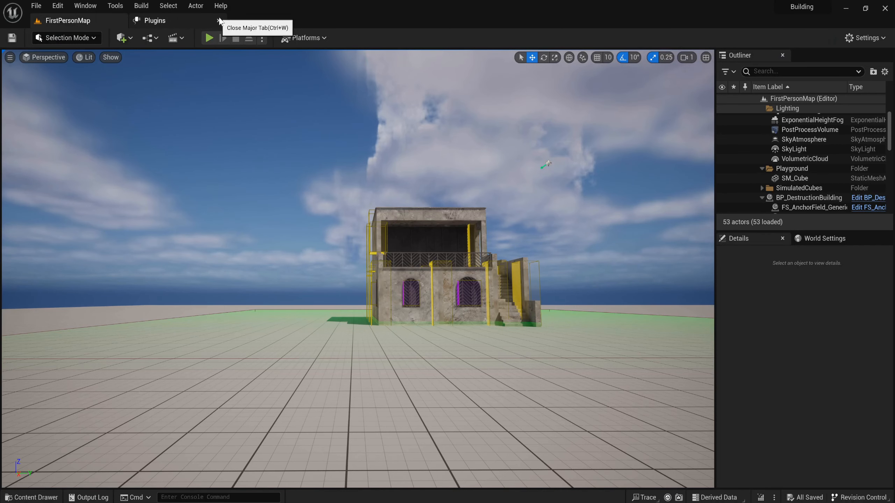
{"action": "left_click", "coordinate": [219, 20]}
Create a new folder named Tank inside the BuildingDestruction content folder
{"action": "right_click_drag", "start_coordinate": [374, 152], "coordinate": [402, 176]}
{"action": "key", "text": "ctrl+space"}
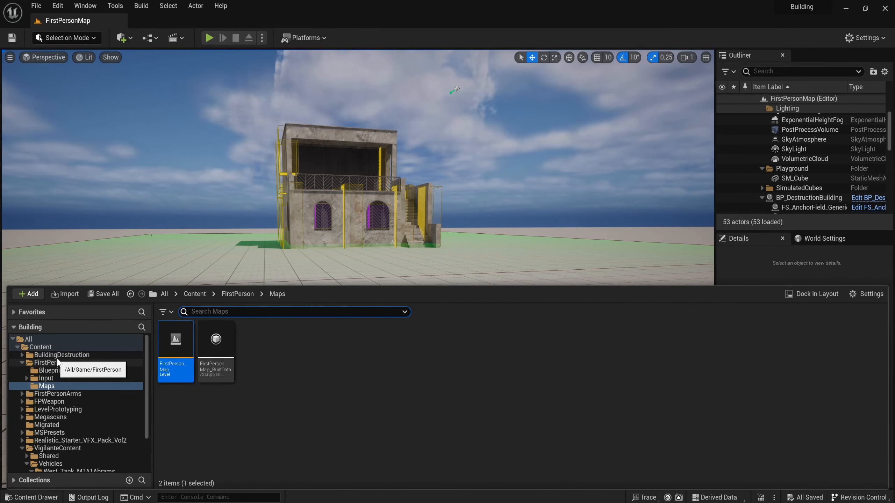
{"action": "left_click", "coordinate": [44, 355]}
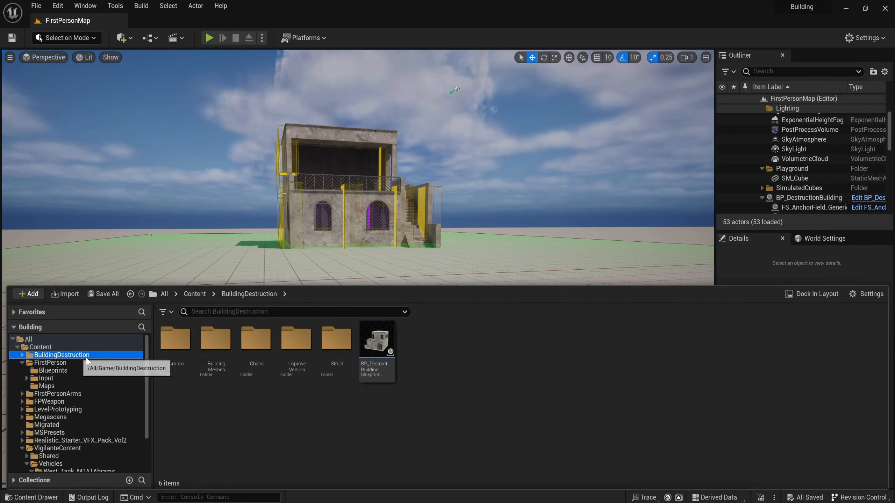
{"action": "right_click", "coordinate": [452, 363]}
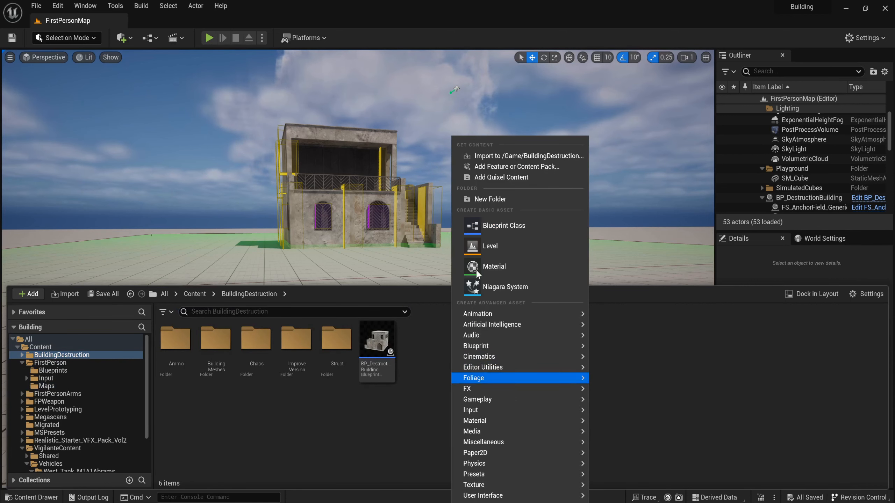
{"action": "left_click", "coordinate": [489, 199]}
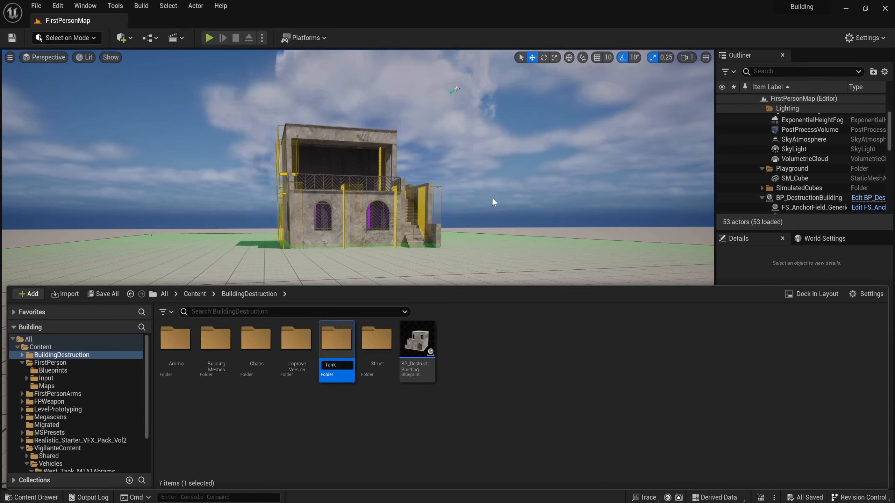
{"action": "key", "text": "Return"}
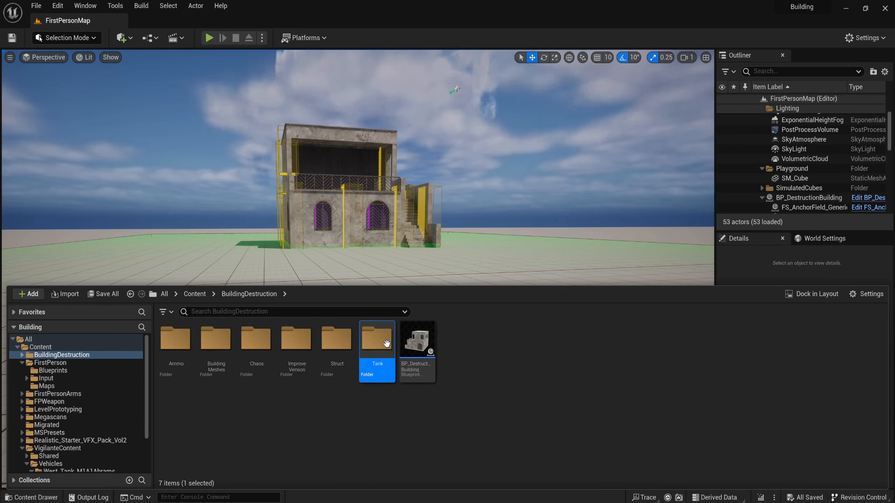
Create a Blueprint class named BP_Tank in the Tank folder with WheeledVehiclePawn as its parent class
{"action": "double_click", "coordinate": [387, 367]}
{"action": "right_click", "coordinate": [400, 370]}
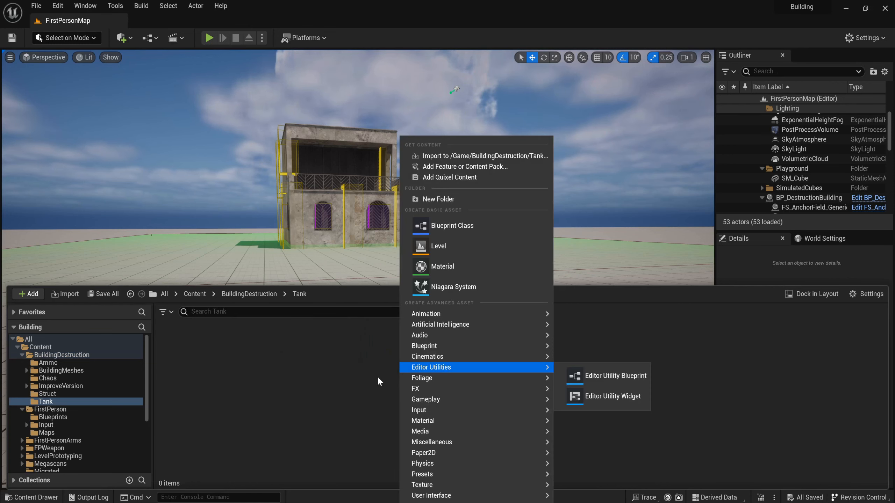
{"action": "left_click", "coordinate": [451, 227]}
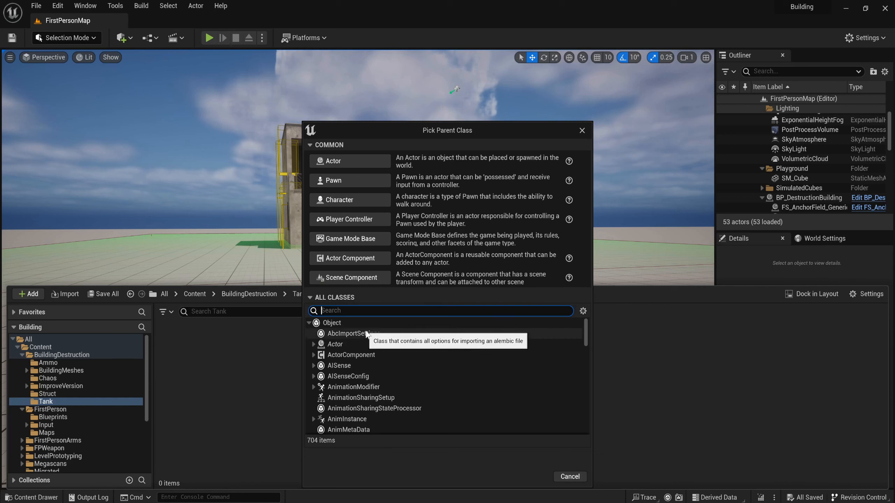
{"action": "type", "text": "vehicle"}
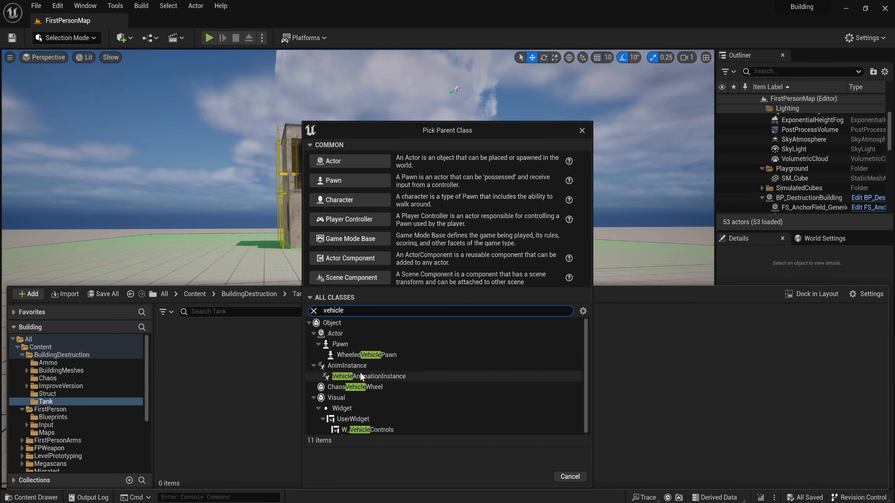
{"action": "left_click", "coordinate": [348, 355]}
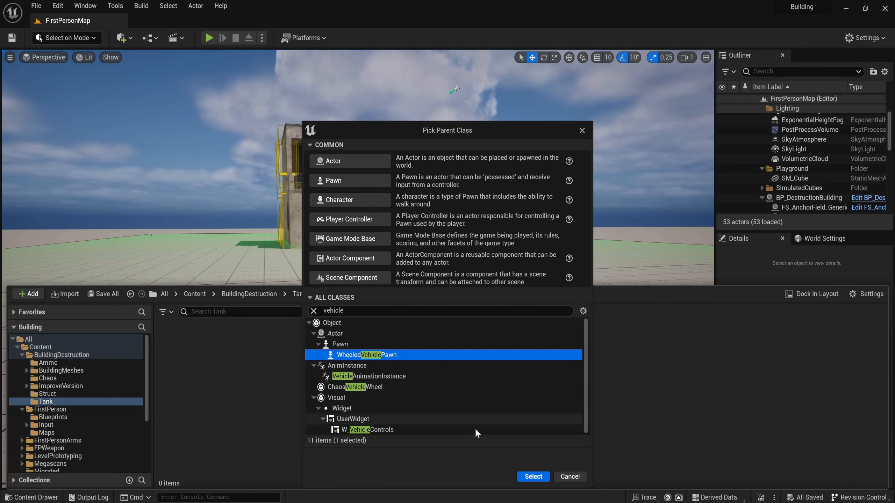
{"action": "left_click", "coordinate": [533, 476]}
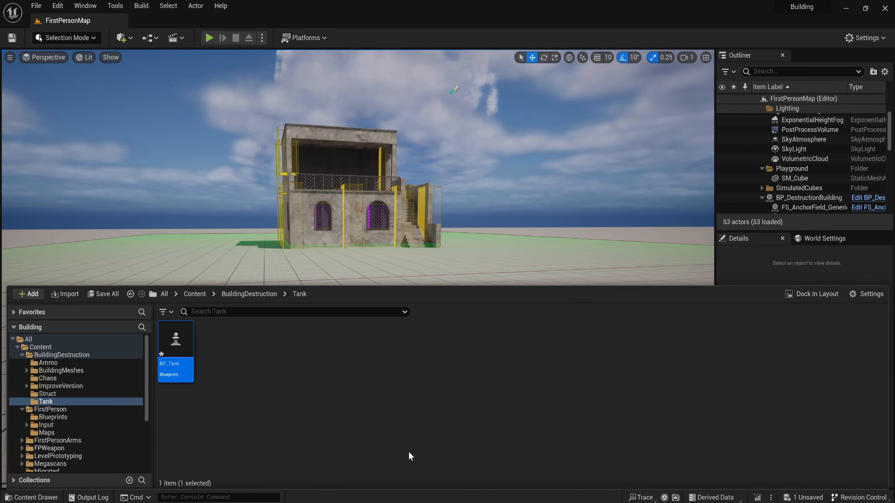
Create an Animation Blueprint named ABP_Tank in the Tank folder, using the SKEL_West_Tank_M1A1Abrams skeleton and VehicleAnimationInstance as parent class
{"action": "right_click", "coordinate": [250, 357]}
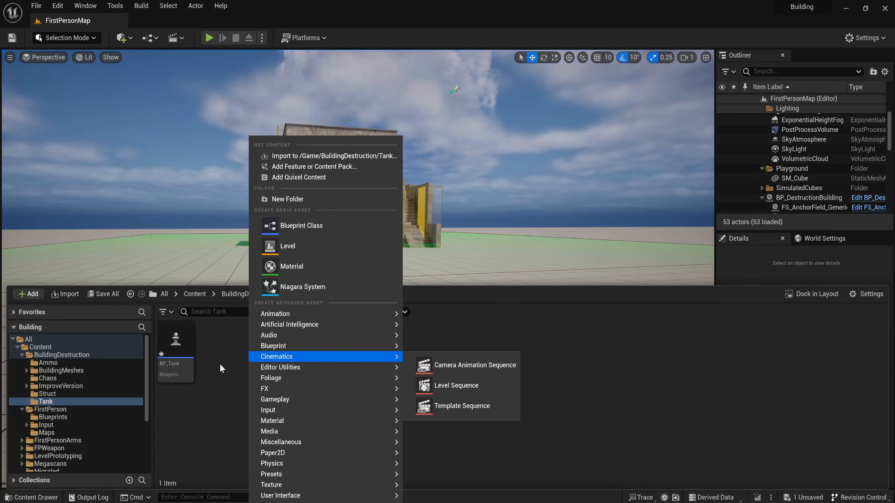
{"action": "mouse_move", "coordinate": [292, 315]}
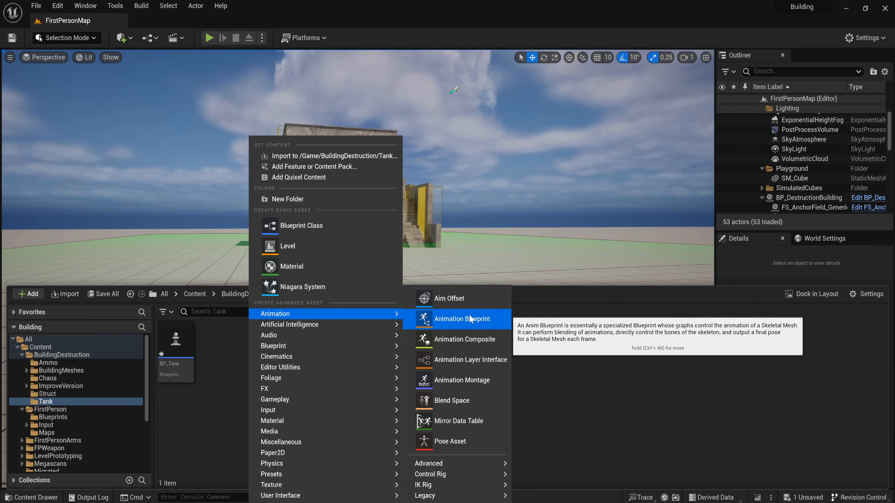
{"action": "left_click", "coordinate": [482, 319]}
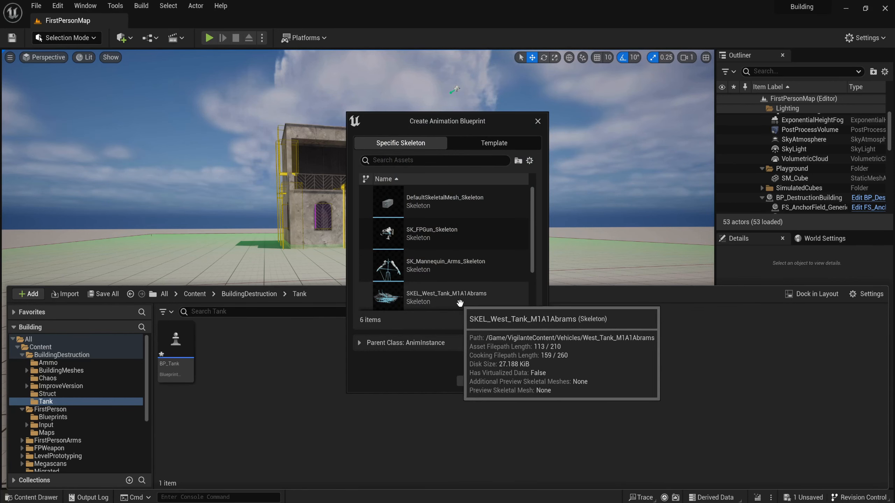
{"action": "left_click", "coordinate": [453, 297]}
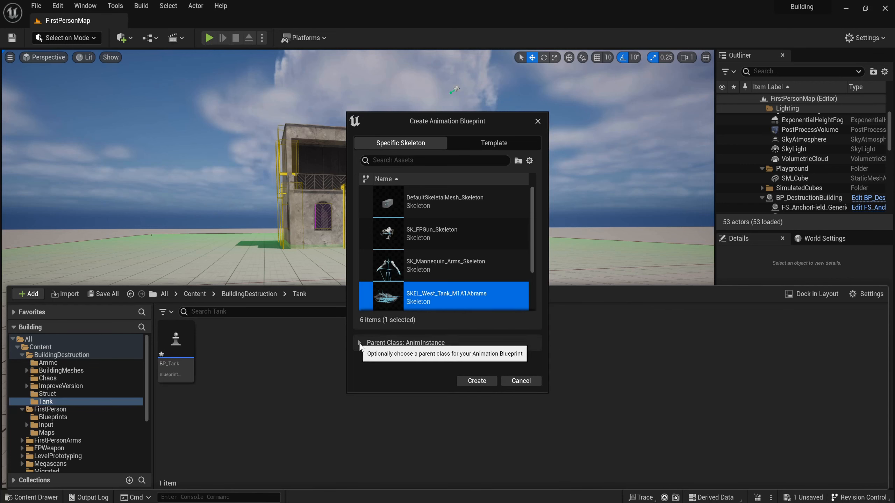
{"action": "left_click", "coordinate": [373, 343]}
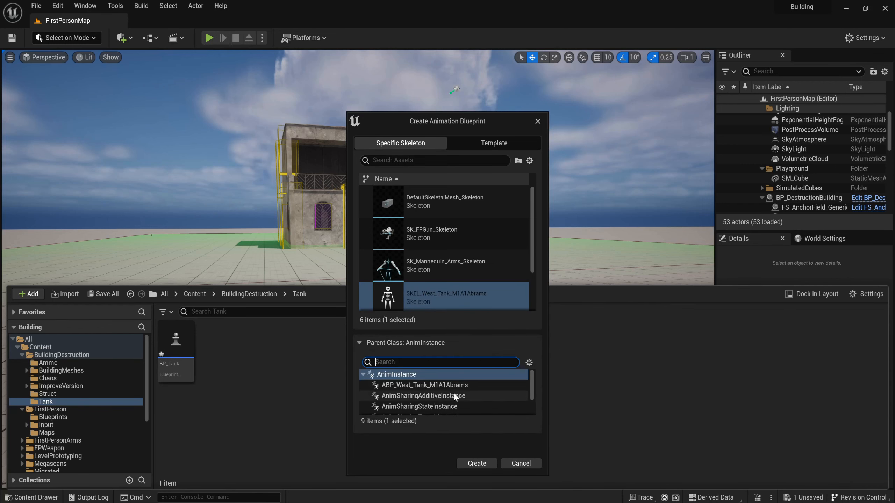
{"action": "scroll", "coordinate": [469, 396], "scroll_direction": "down", "scroll_amount": 3}
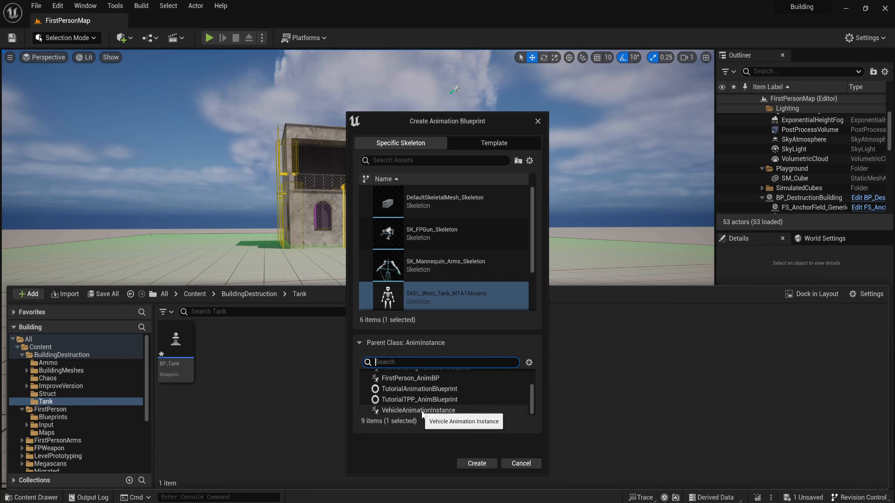
{"action": "left_click", "coordinate": [441, 412]}
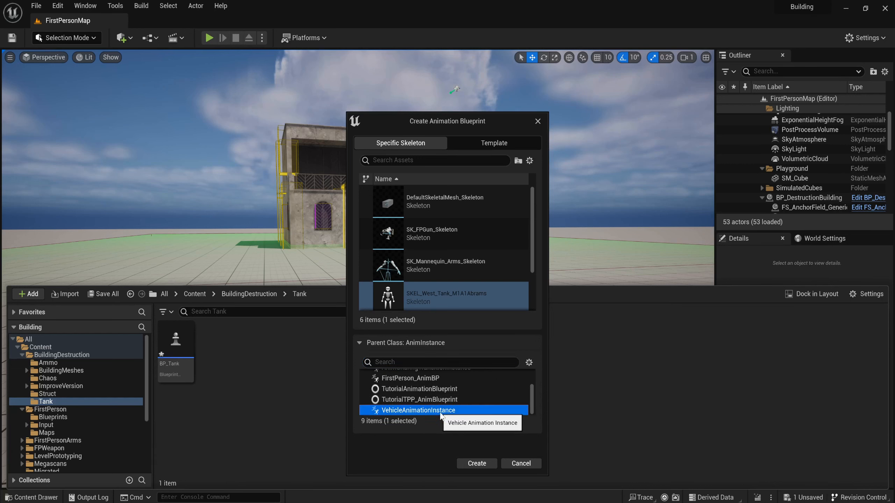
{"action": "left_click", "coordinate": [477, 464]}
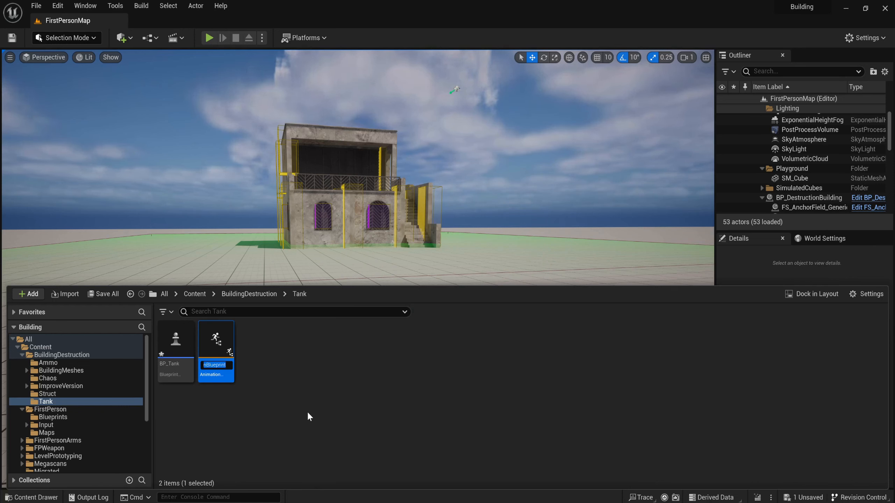
{"action": "type", "text": "AB"}
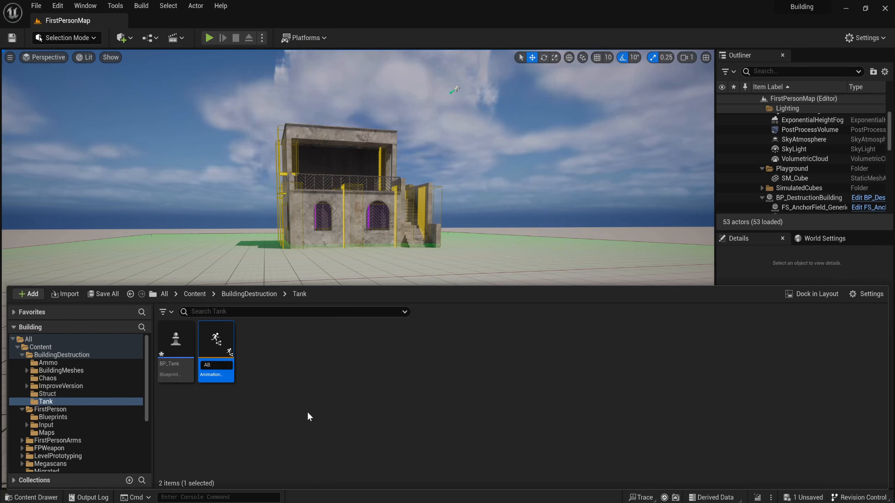
{"action": "type", "text": "P_Tank"}
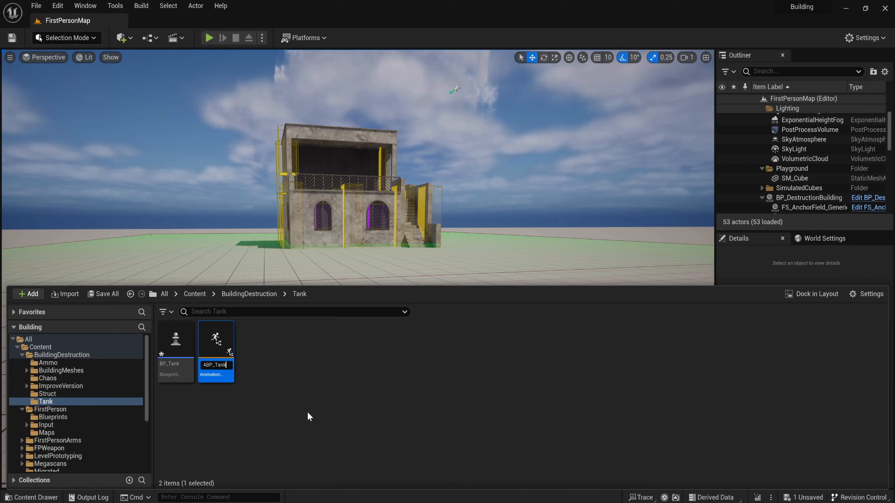
{"action": "key", "text": "Return"}
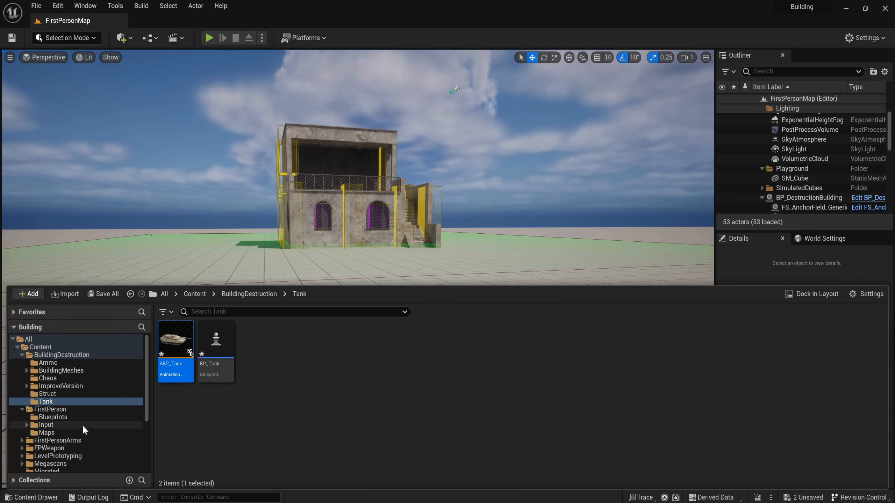
Create and assign a new physics asset for the SK_West_Tank_M1A1Abrams skeletal mesh in the West_Tank_M1A1Abrams folder, using the default body settings
{"action": "scroll", "coordinate": [82, 431], "scroll_direction": "down", "scroll_amount": 4}
{"action": "scroll", "coordinate": [89, 435], "scroll_direction": "down", "scroll_amount": 1}
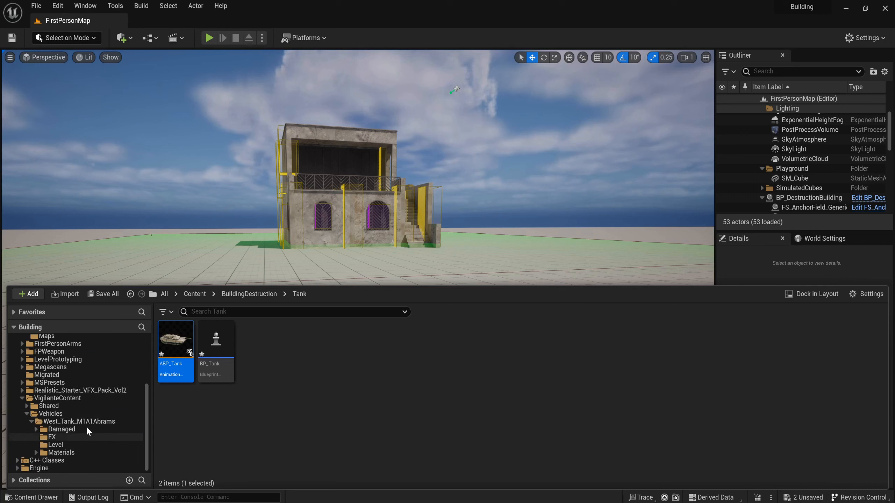
{"action": "left_click_drag", "start_coordinate": [86, 415], "coordinate": [81, 416]}
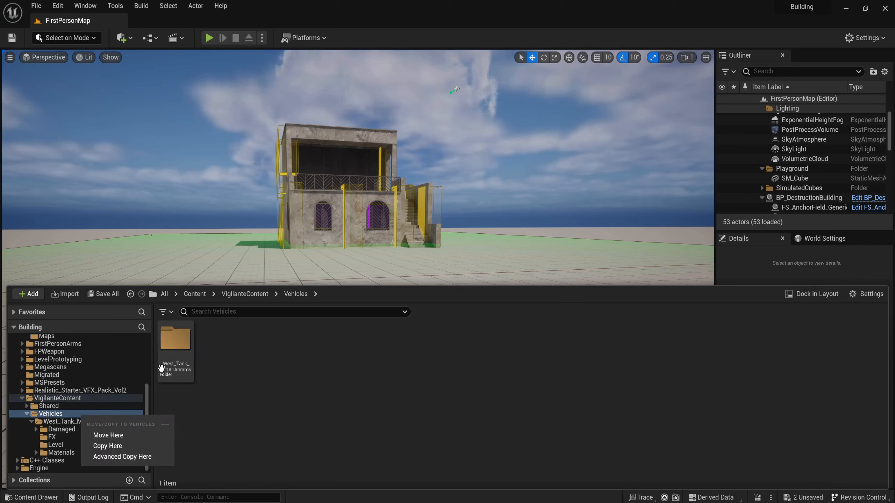
{"action": "left_click", "coordinate": [62, 422]}
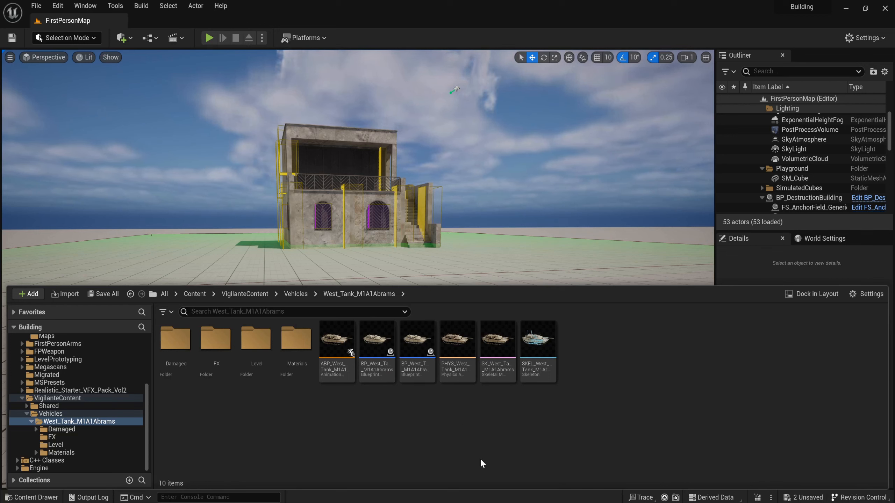
{"action": "left_click", "coordinate": [497, 346]}
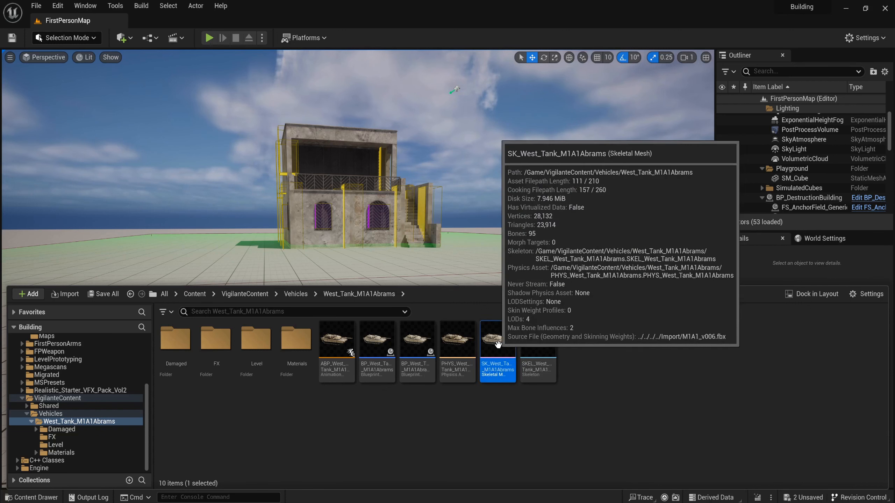
{"action": "right_click", "coordinate": [497, 349]}
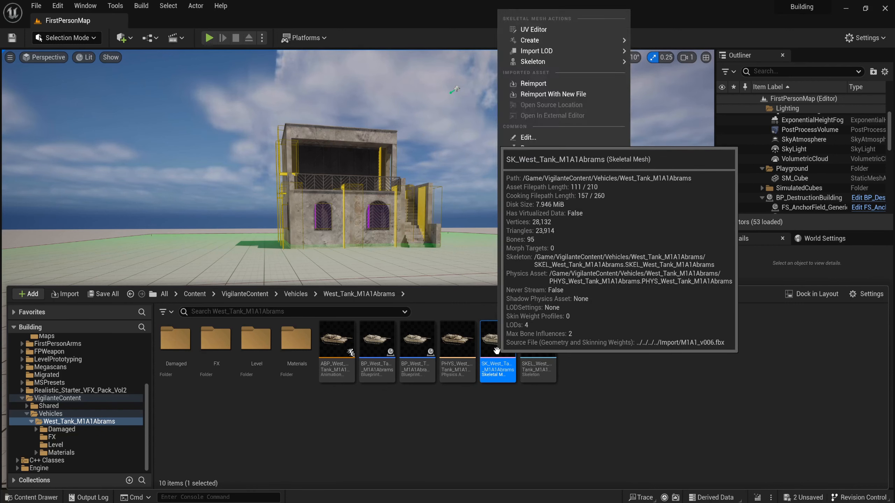
{"action": "mouse_move", "coordinate": [533, 40]}
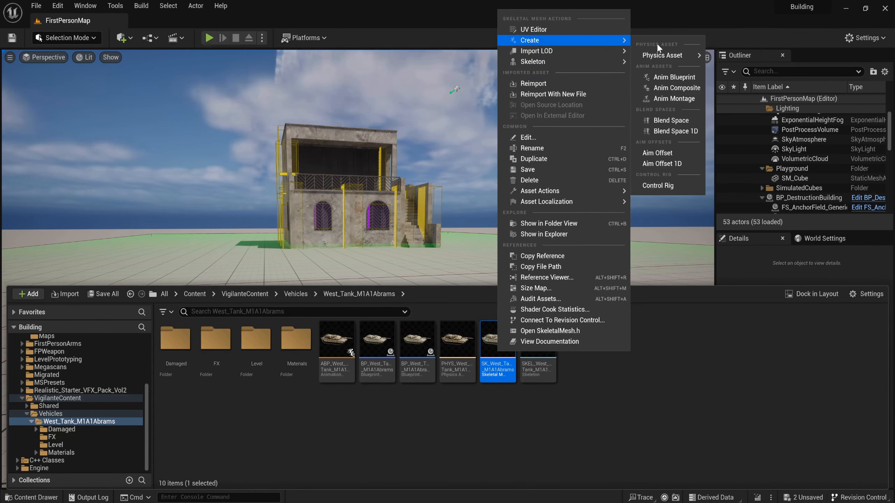
{"action": "mouse_move", "coordinate": [662, 55]}
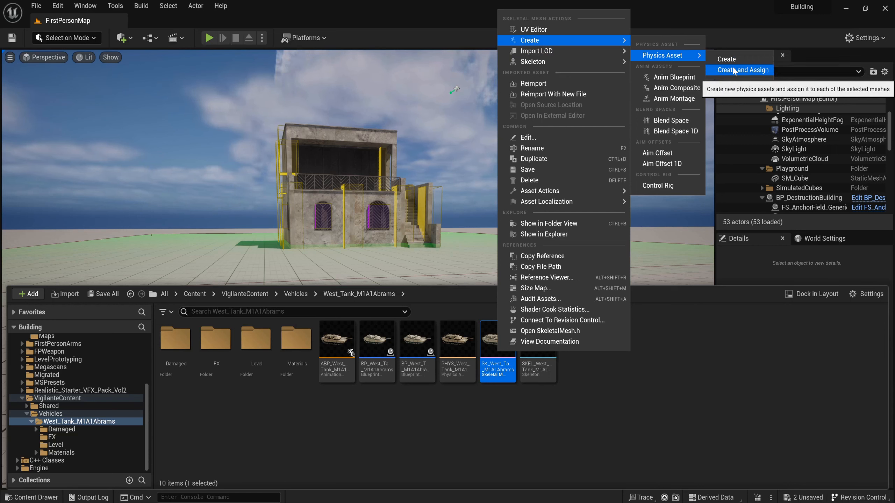
{"action": "left_click", "coordinate": [734, 71]}
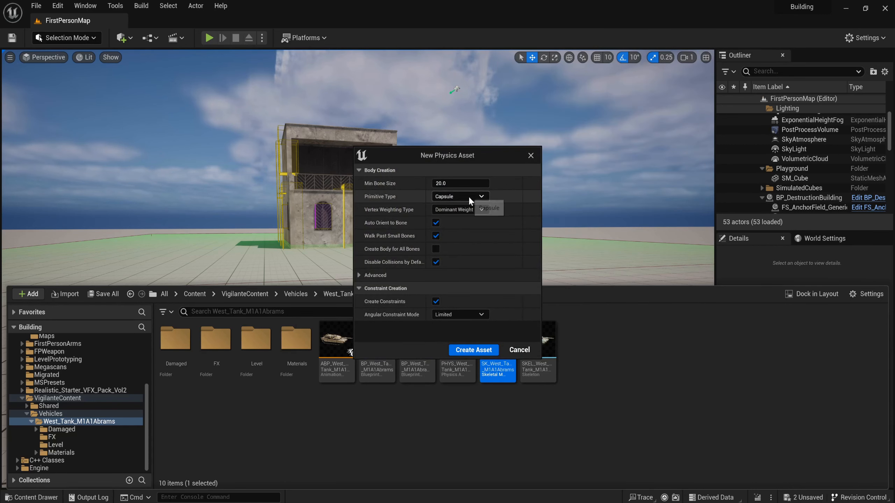
{"action": "left_click", "coordinate": [459, 353]}
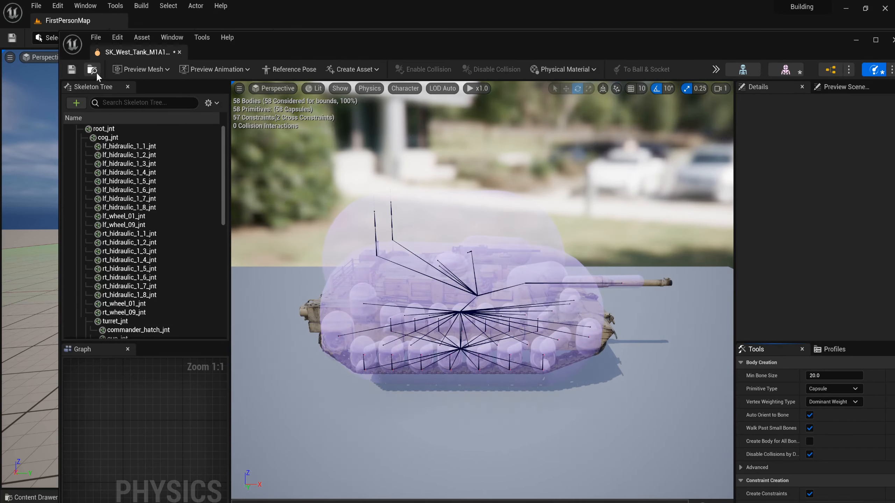
Dock the physics asset editor in the main window and rename the new physics asset PHYS_Tank
{"action": "left_click_drag", "start_coordinate": [113, 52], "coordinate": [150, 22]}
{"action": "left_click", "coordinate": [33, 38]}
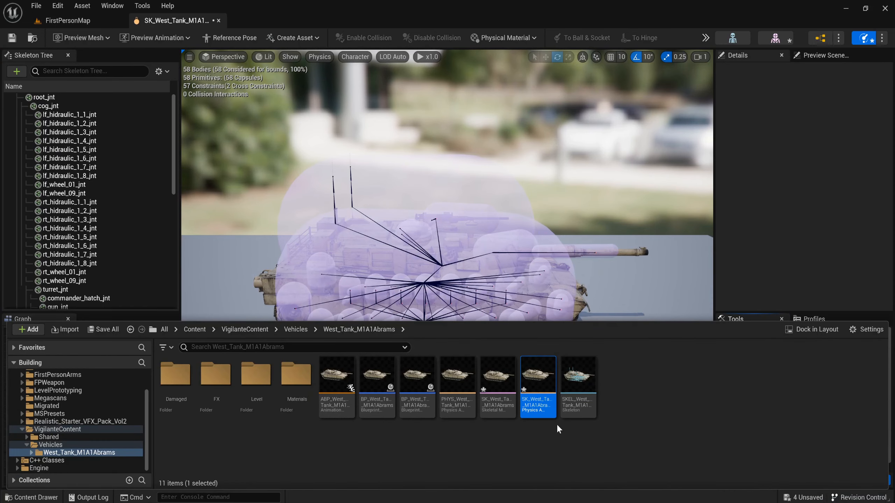
{"action": "key", "text": "F2"}
{"action": "type", "text": "P"}
{"action": "type", "text": "H"}
{"action": "type", "text": "YS_Tank"}
{"action": "key", "text": "Return"}
{"action": "mouse_move", "coordinate": [471, 378]}
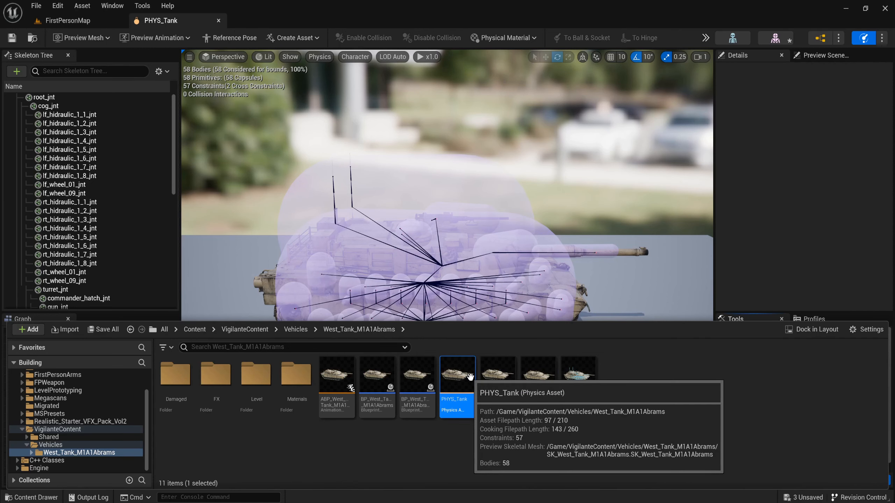
Delete all the automatically generated bodies from PHYS_Tank, from root_jnt through rt_wheel_08_jnt
{"action": "left_click", "coordinate": [73, 96]}
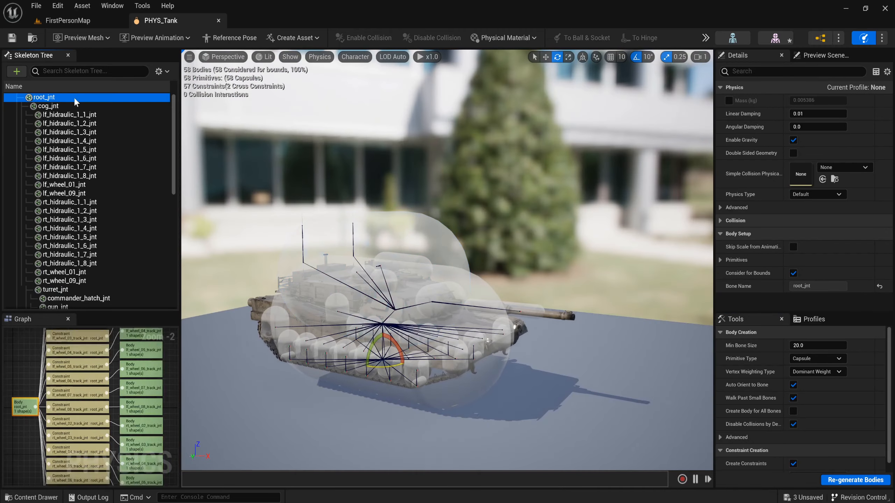
{"action": "left_click_drag", "start_coordinate": [174, 149], "coordinate": [172, 322]}
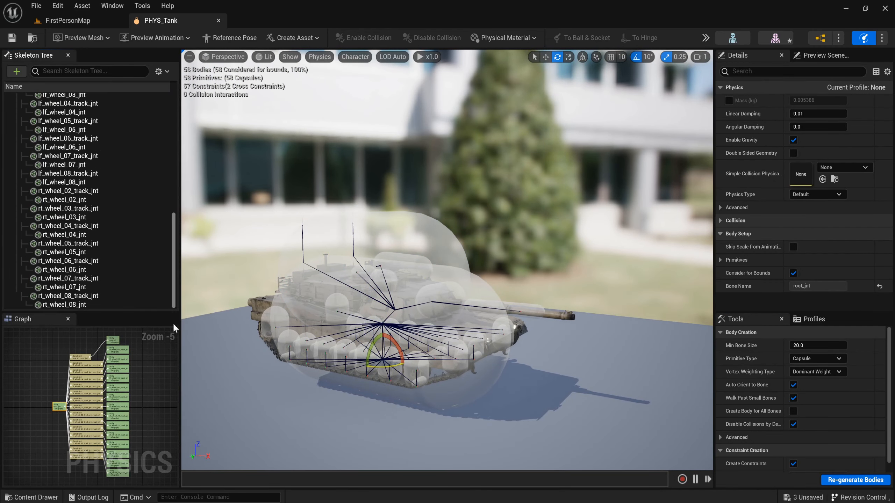
{"action": "left_click", "coordinate": [124, 301], "text": "shift"}
{"action": "key", "text": "Delete"}
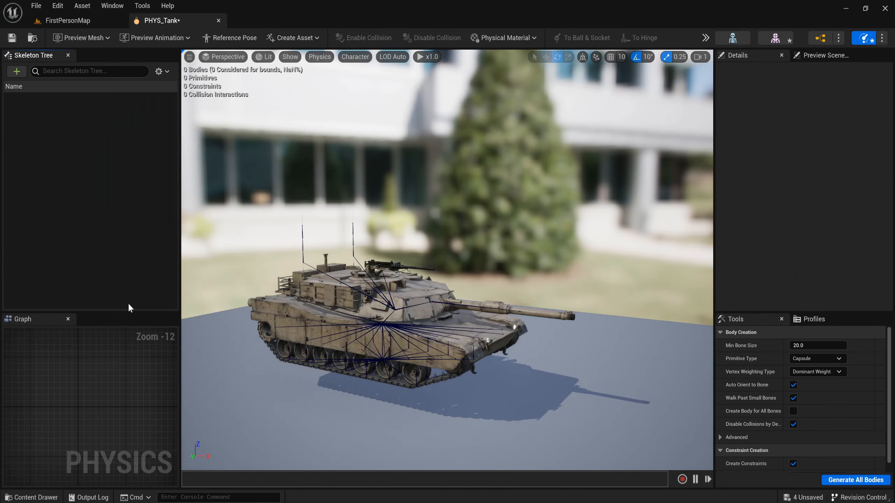
{"action": "left_click_drag", "start_coordinate": [392, 289], "coordinate": [444, 309]}
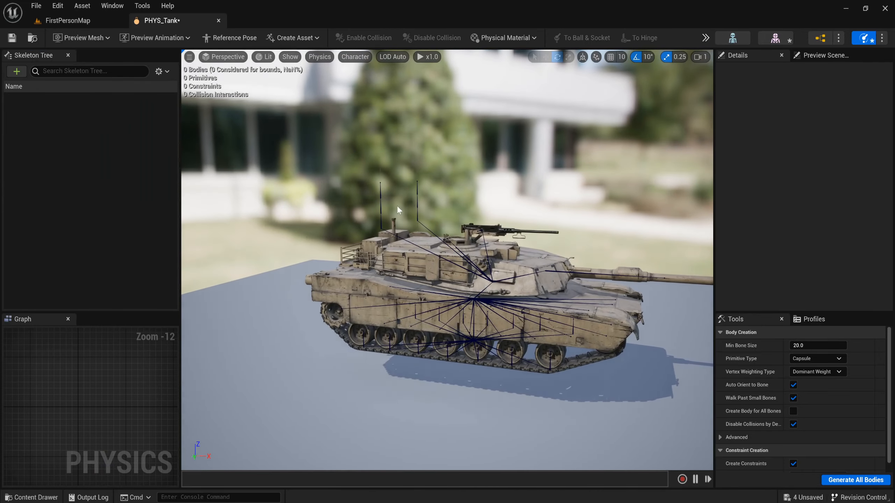
Open the original PHYS_West_Tank_M1A1Abrams physics asset and examine its turret and hull collision bodies
{"action": "key", "text": "ctrl+space"}
{"action": "double_click", "coordinate": [504, 384]}
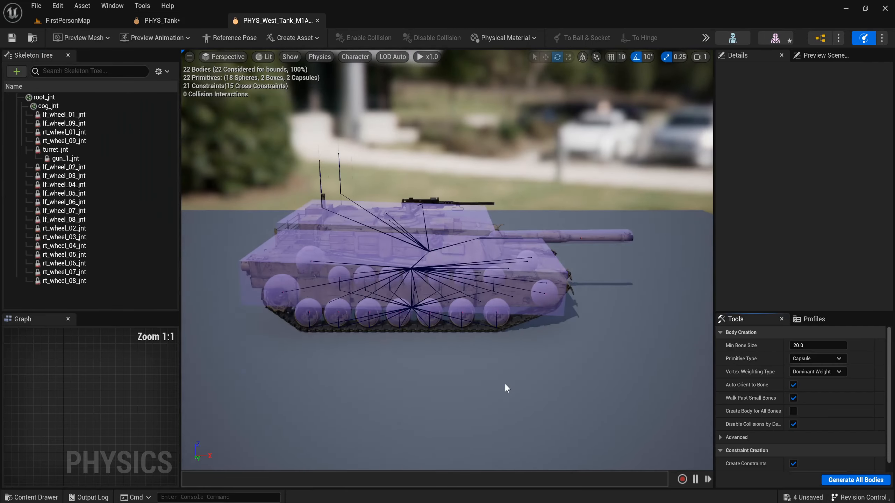
{"action": "left_click_drag", "start_coordinate": [501, 383], "coordinate": [416, 269]}
{"action": "left_click", "coordinate": [300, 232]}
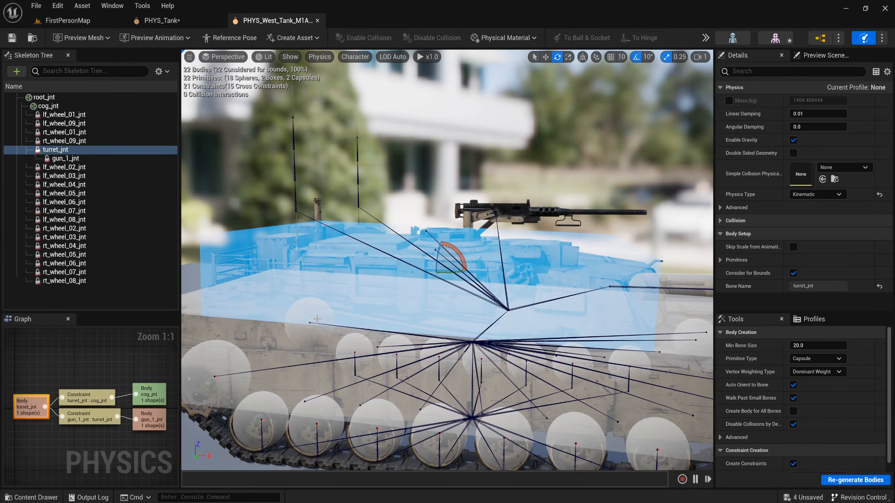
{"action": "scroll", "coordinate": [324, 326], "scroll_direction": "down", "scroll_amount": 2}
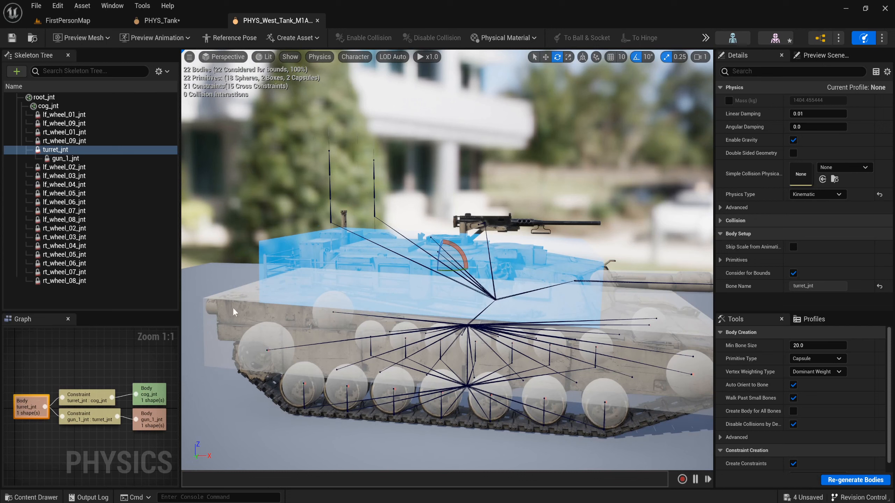
{"action": "left_click", "coordinate": [213, 307]}
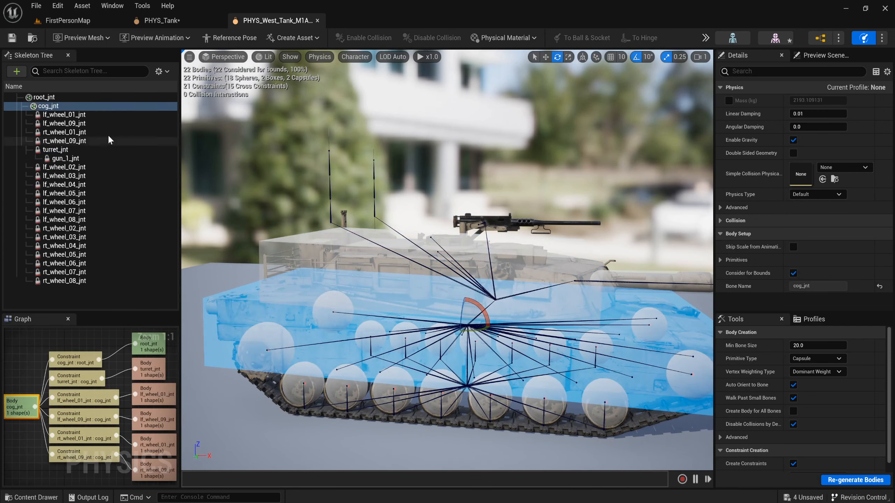
Copy the cog_jnt hull body of the original tank physics asset to the clipboard
{"action": "left_click", "coordinate": [39, 107]}
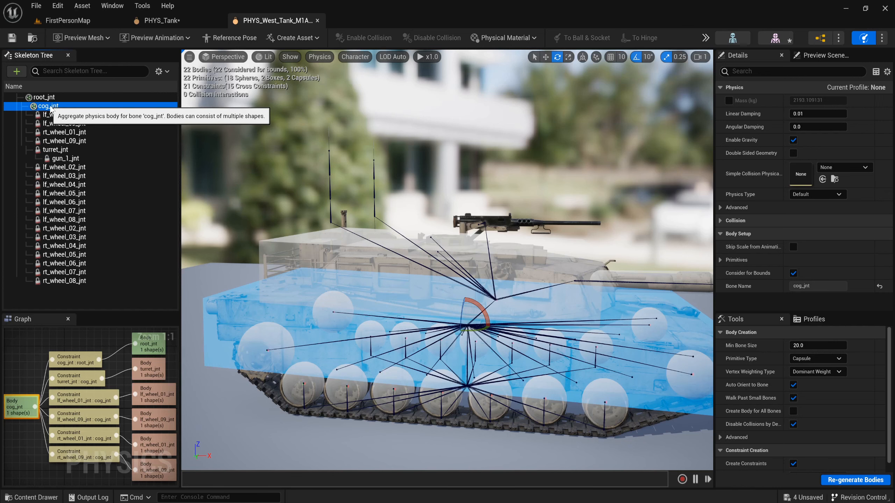
{"action": "key", "text": "ctrl+c"}
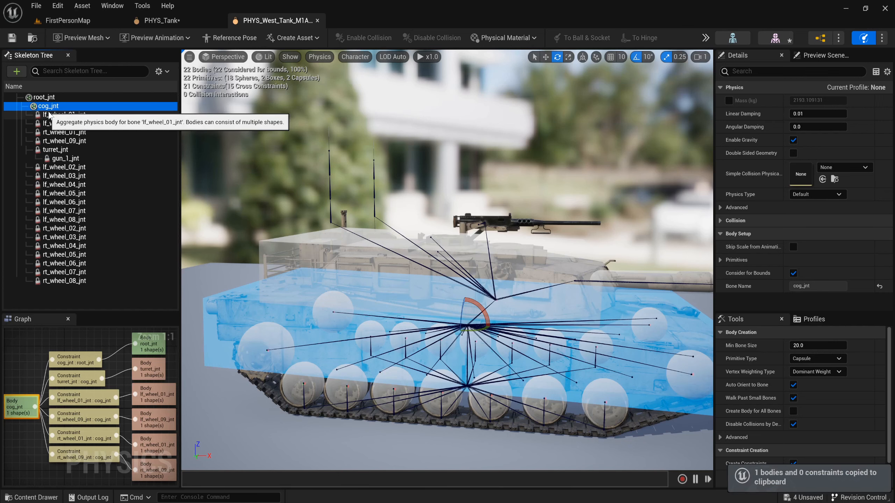
{"action": "right_click", "coordinate": [44, 107]}
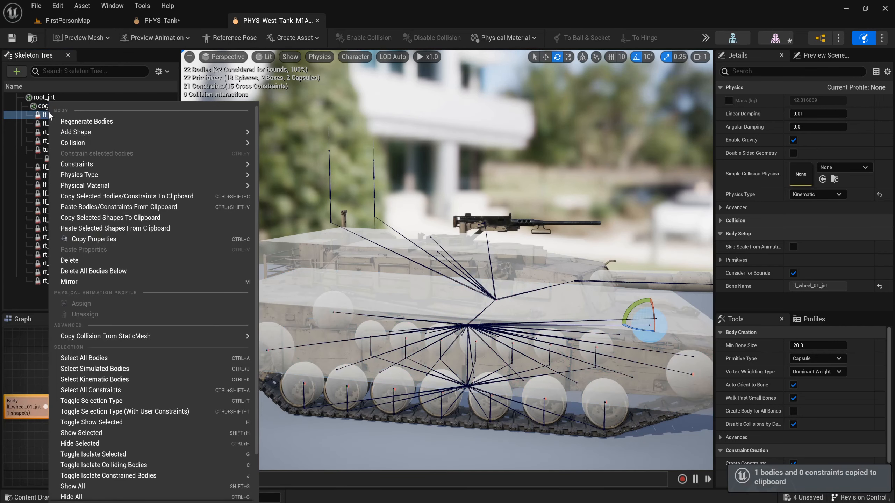
{"action": "left_click", "coordinate": [44, 108]}
{"action": "right_click", "coordinate": [44, 109]}
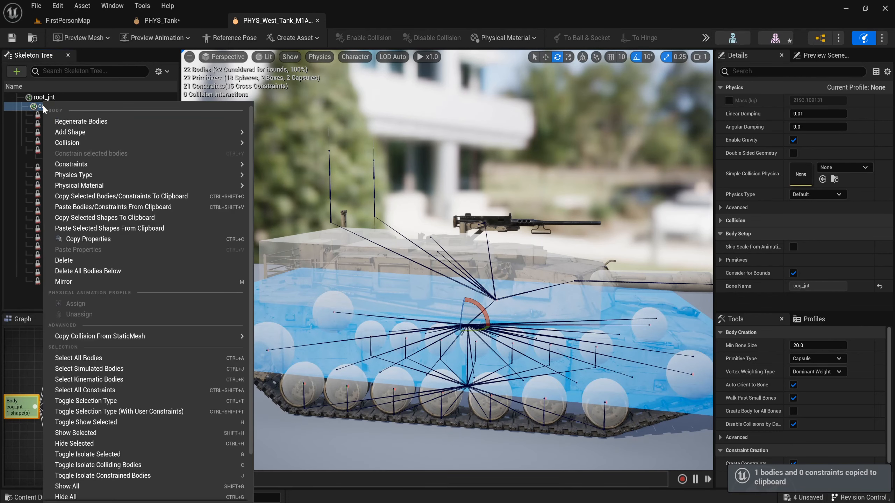
{"action": "left_click", "coordinate": [101, 198]}
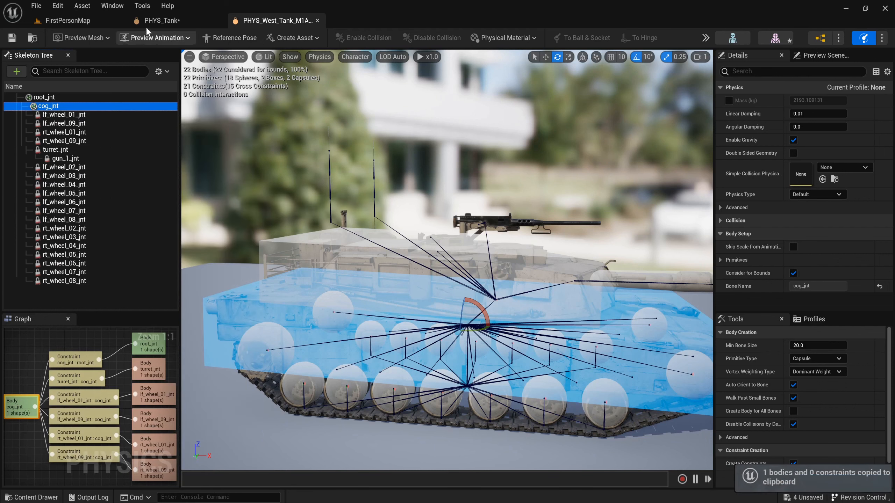
Paste the copied cog_jnt hull body into PHYS_Tank and select it
{"action": "left_click", "coordinate": [150, 20]}
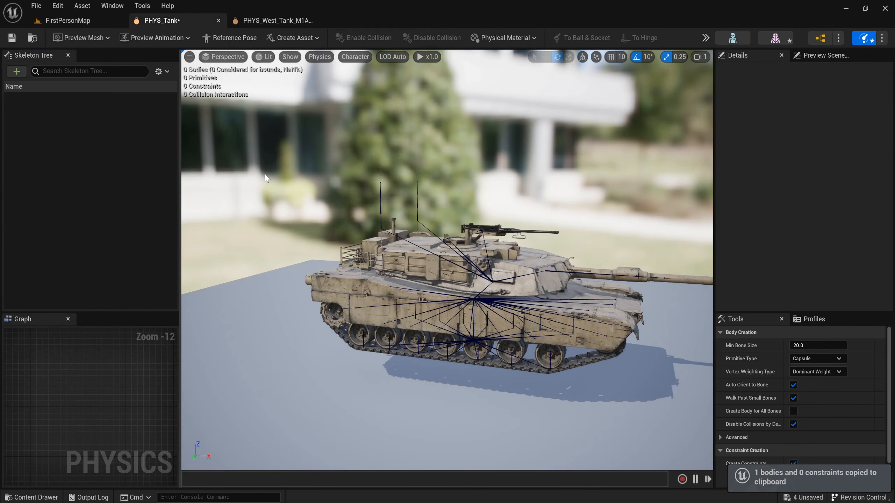
{"action": "key", "text": "ctrl+v"}
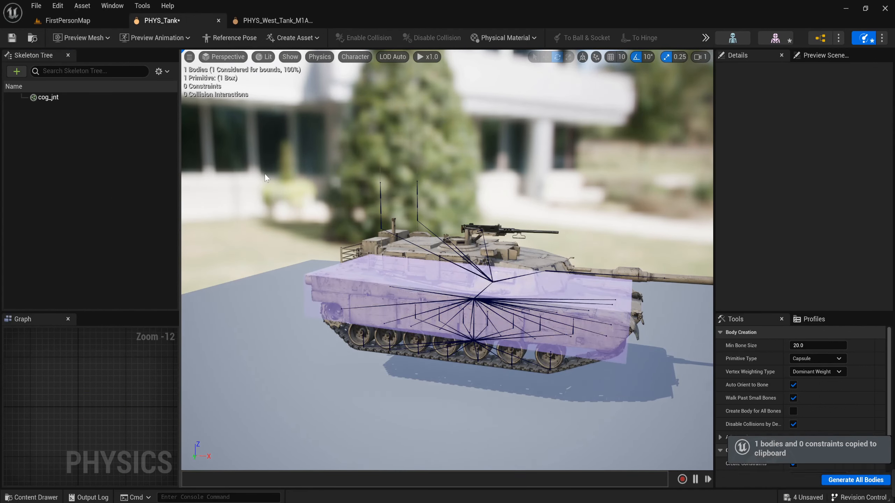
{"action": "left_click", "coordinate": [48, 97]}
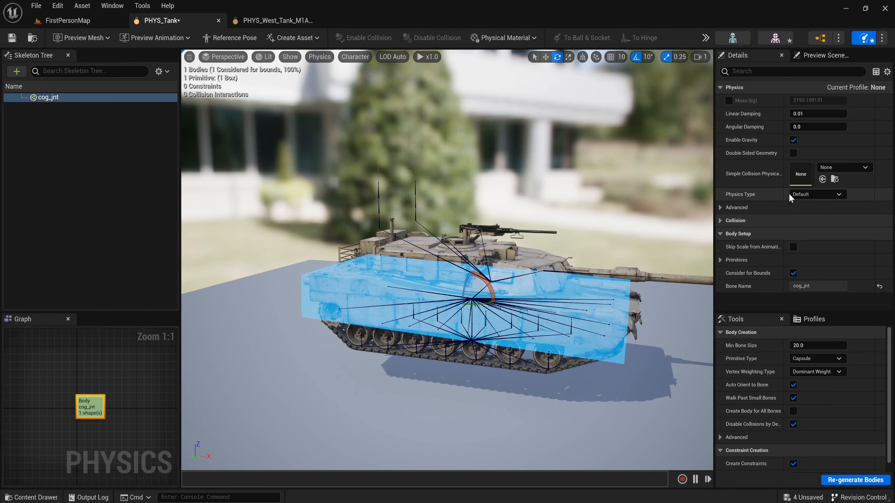
Copy the turret_jnt and gun_1_jnt bodies together from the original PHYS_West_Tank_M1A1Abrams physics asset
{"action": "left_click", "coordinate": [277, 21]}
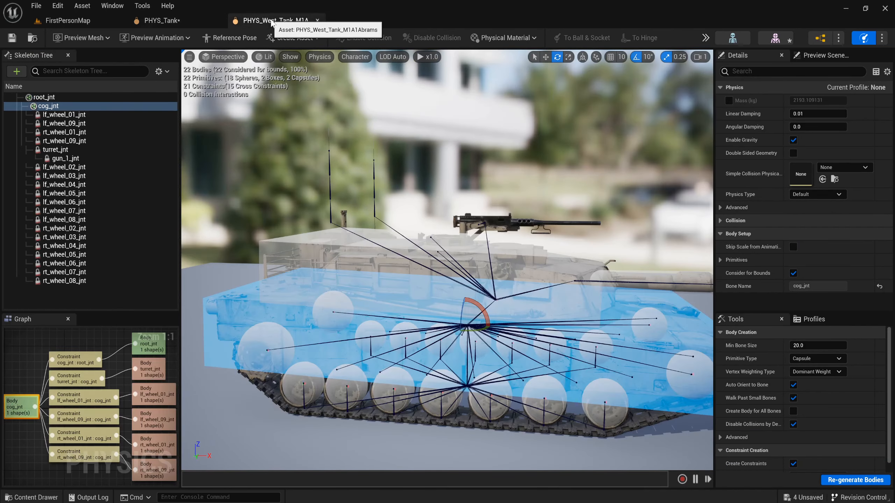
{"action": "scroll", "coordinate": [353, 202], "scroll_direction": "down", "scroll_amount": 3}
{"action": "left_click", "coordinate": [423, 257]}
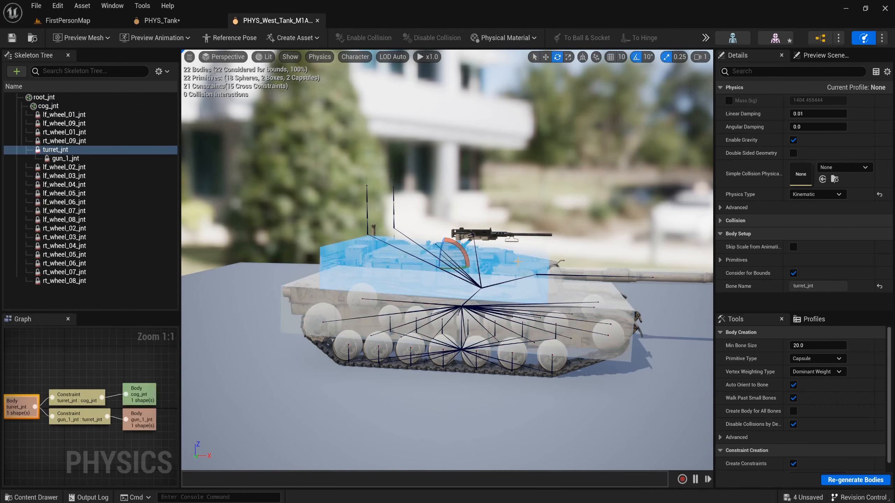
{"action": "right_click_drag", "start_coordinate": [423, 257], "coordinate": [468, 264]}
{"action": "left_click", "coordinate": [486, 271], "text": "ctrl"}
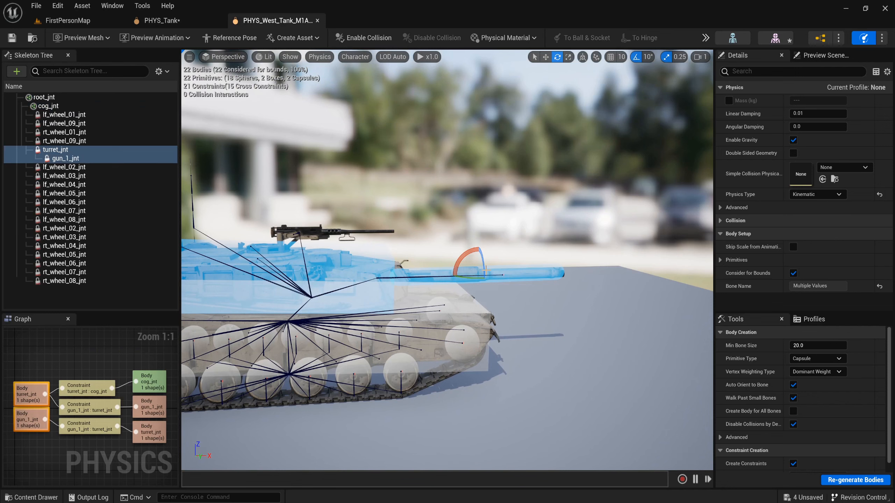
{"action": "right_click_drag", "start_coordinate": [536, 294], "coordinate": [469, 294]}
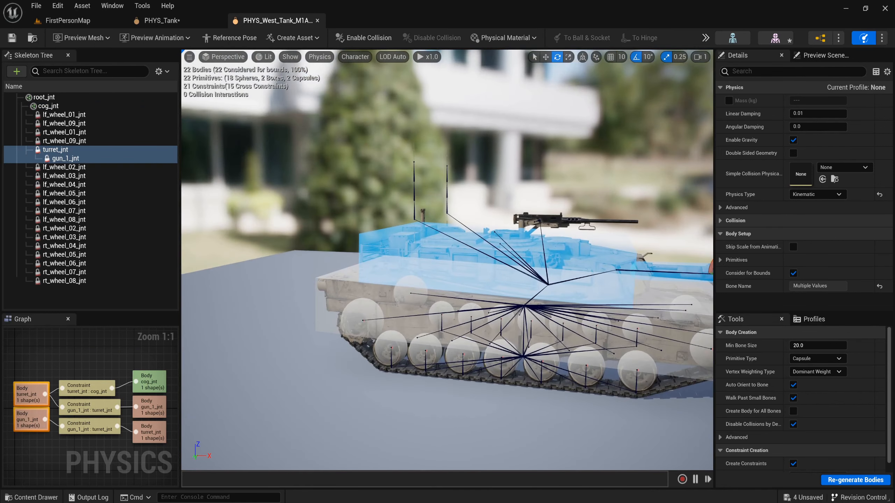
{"action": "right_click_drag", "start_coordinate": [534, 291], "coordinate": [621, 287]}
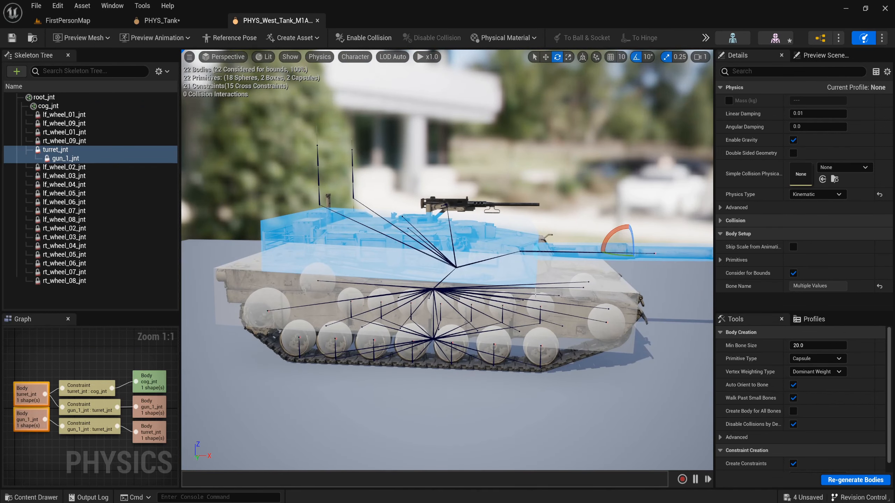
{"action": "key", "text": "ctrl+c"}
Paste the turret and gun bodies into PHYS_Tank and save the physics asset
{"action": "left_click", "coordinate": [182, 18]}
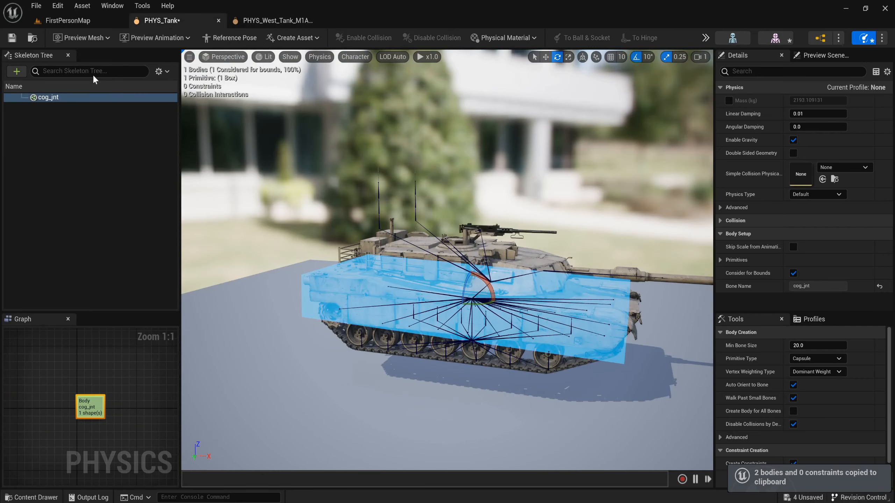
{"action": "key", "text": "ctrl+v"}
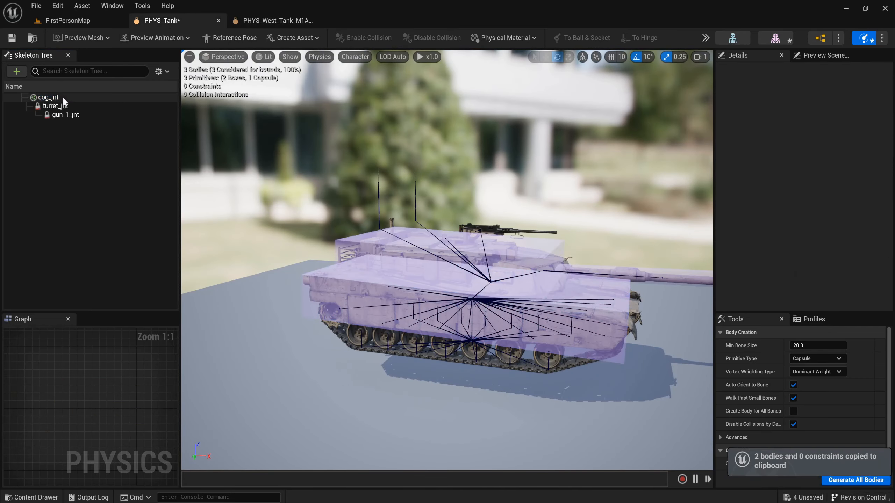
{"action": "right_click_drag", "start_coordinate": [448, 294], "coordinate": [448, 293]}
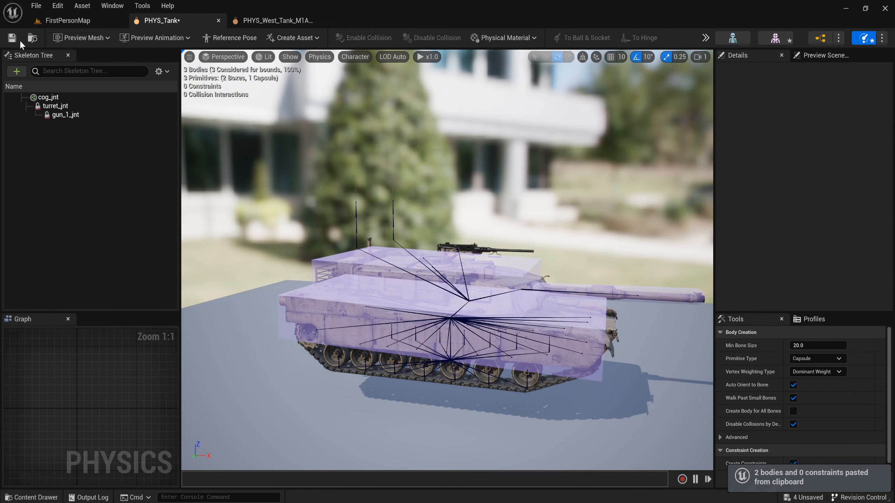
{"action": "left_click", "coordinate": [37, 36]}
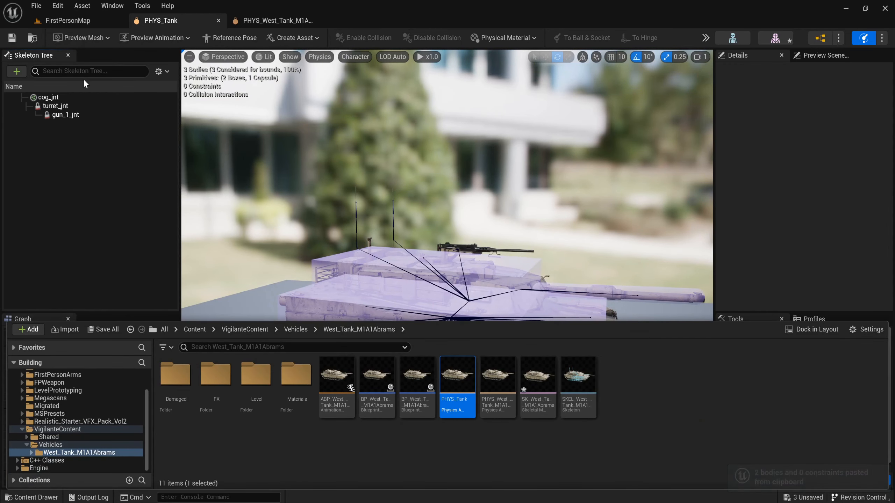
Check the physics settings of the pasted turret_jnt and gun_1_jnt bodies
{"action": "left_click", "coordinate": [78, 107]}
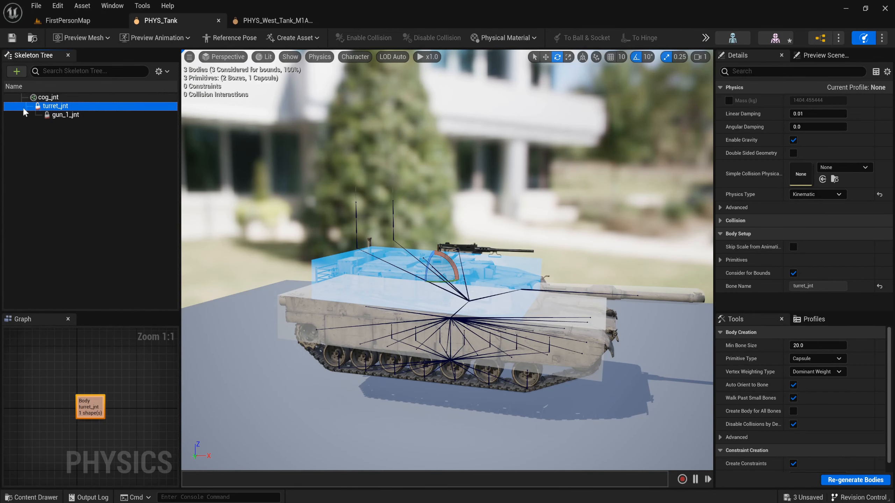
{"action": "left_click", "coordinate": [85, 117]}
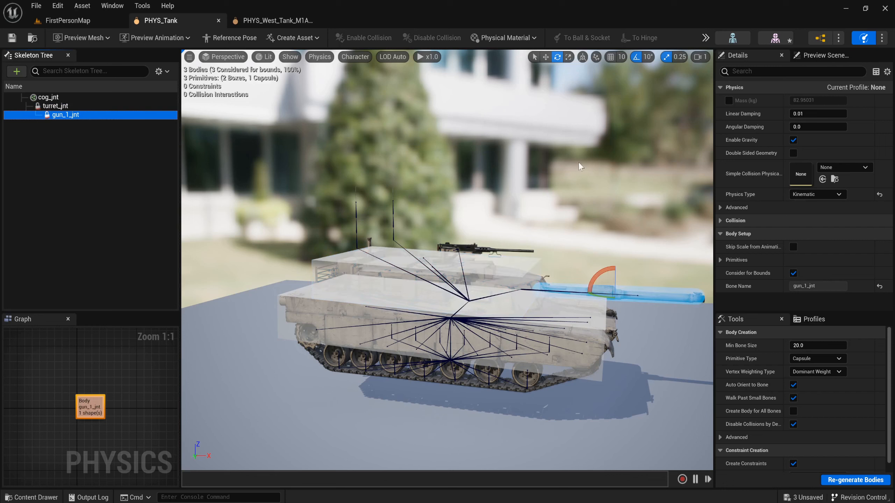
{"action": "left_click", "coordinate": [107, 105]}
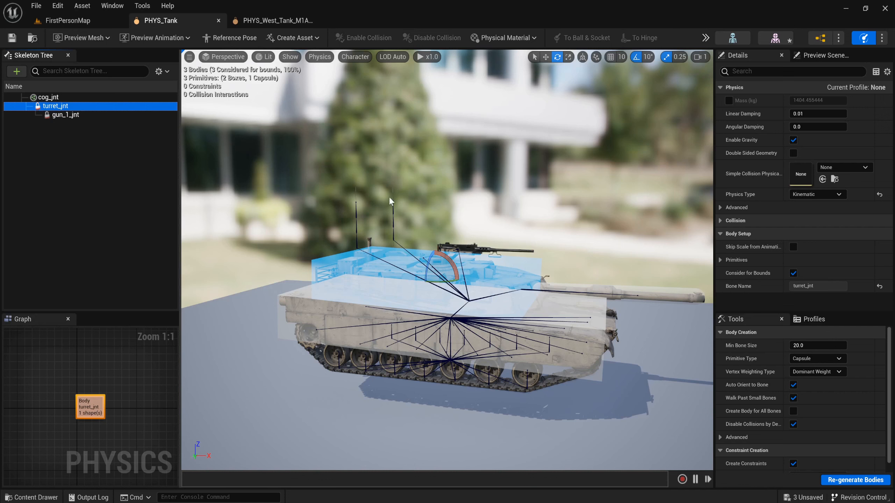
Open the SK_West_Tank_M1A1Abrams skeletal mesh from the West_Tank_M1A1Abrams folder
{"action": "key", "text": "ctrl+space"}
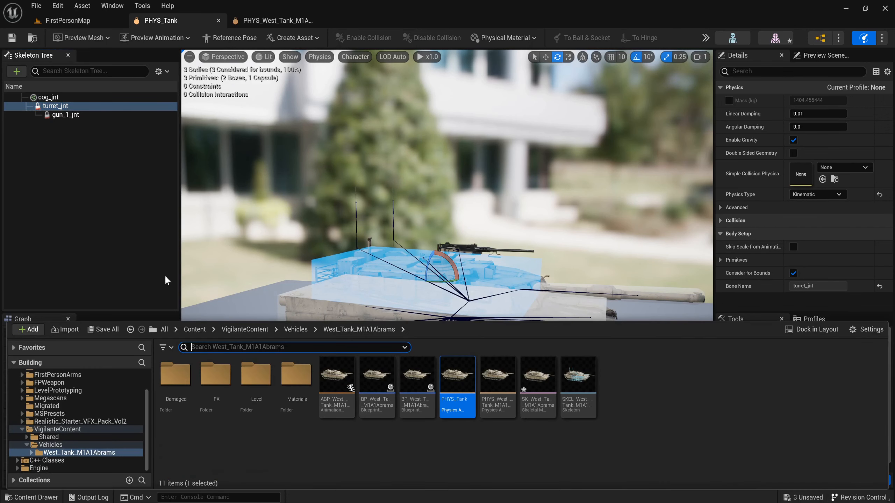
{"action": "left_click", "coordinate": [531, 375]}
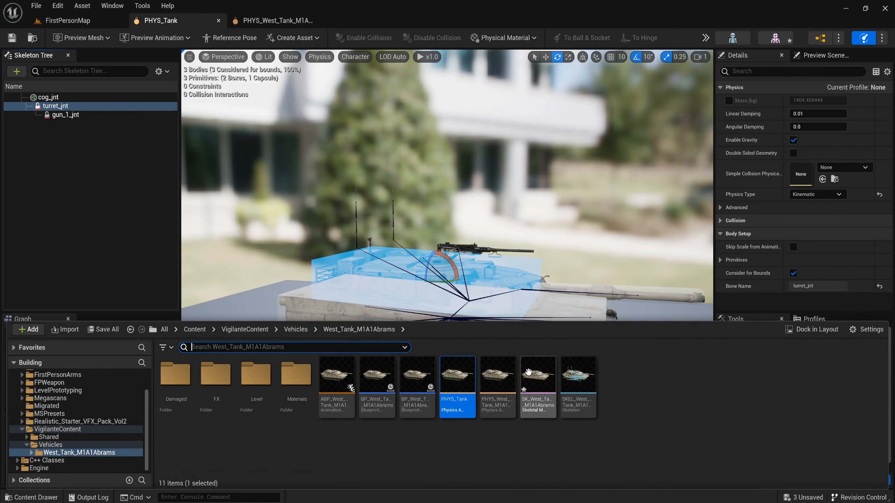
{"action": "double_click", "coordinate": [530, 373]}
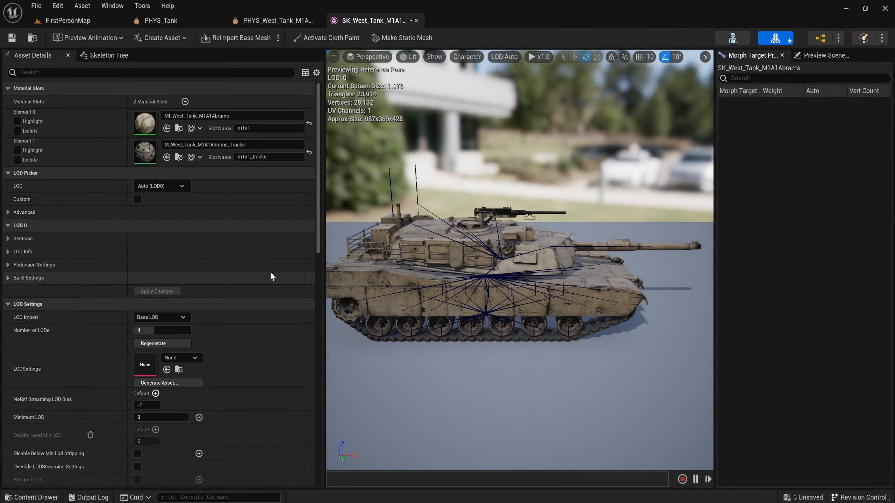
Assign PHYS_Tank as the physics asset of the tank's skeletal mesh and save the mesh
{"action": "scroll", "coordinate": [270, 271], "scroll_direction": "down", "scroll_amount": 5}
{"action": "scroll", "coordinate": [267, 270], "scroll_direction": "down", "scroll_amount": 8}
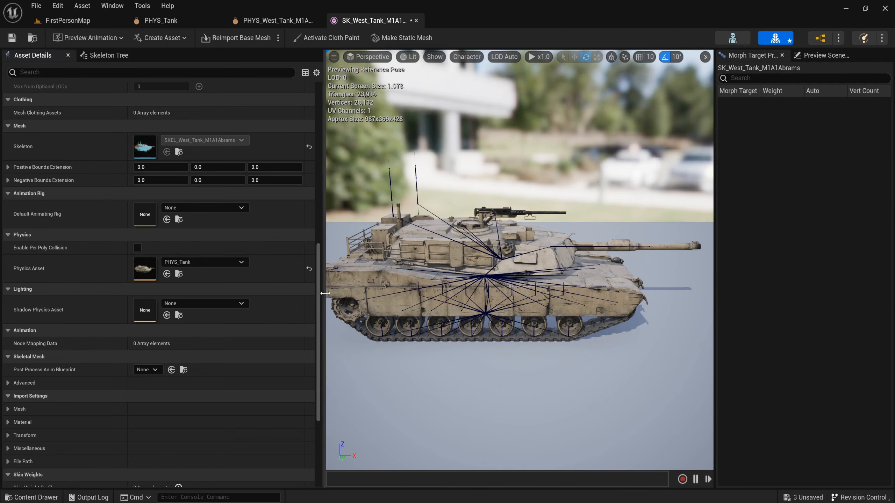
{"action": "left_click_drag", "start_coordinate": [324, 293], "coordinate": [279, 295]}
{"action": "key", "text": "ctrl+space"}
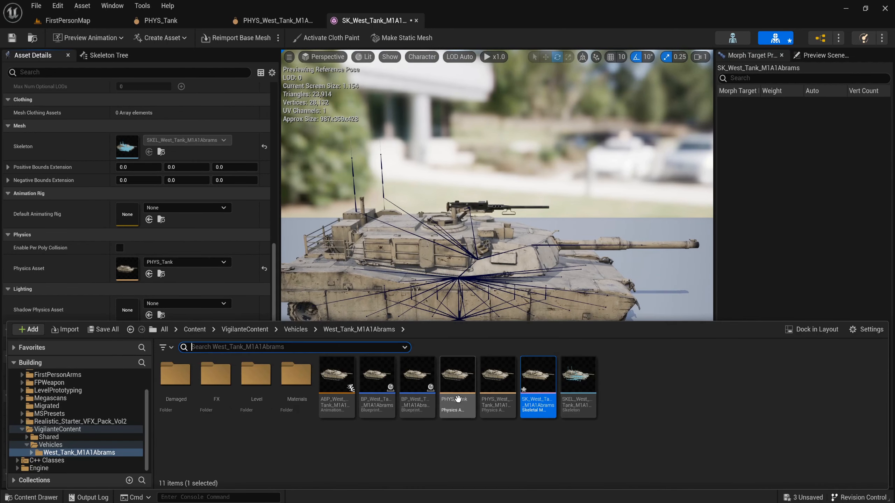
{"action": "left_click", "coordinate": [458, 388]}
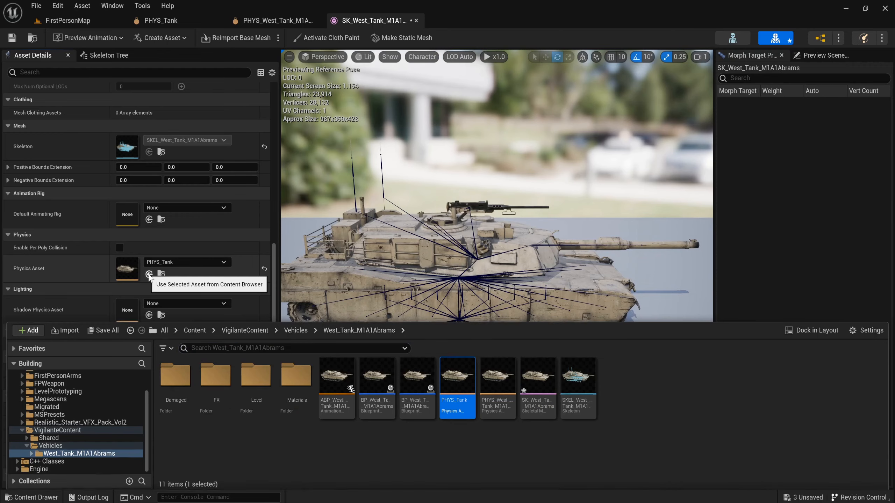
{"action": "left_click", "coordinate": [149, 274]}
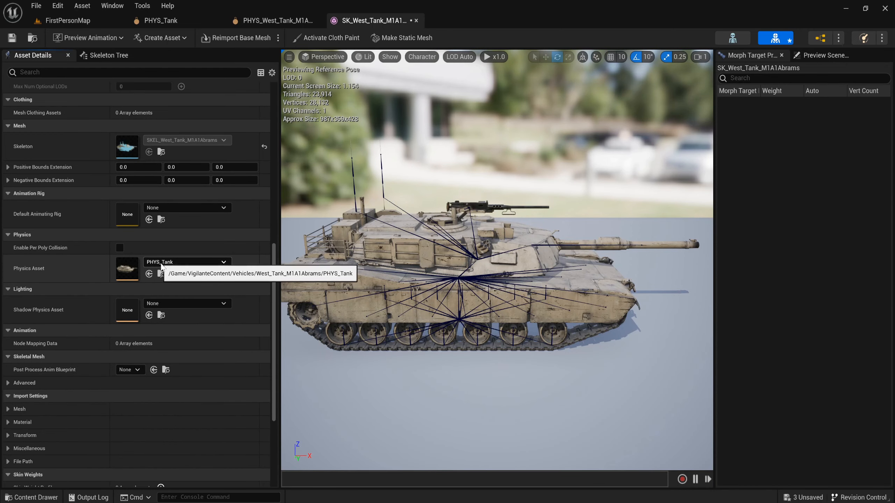
{"action": "left_click", "coordinate": [13, 38]}
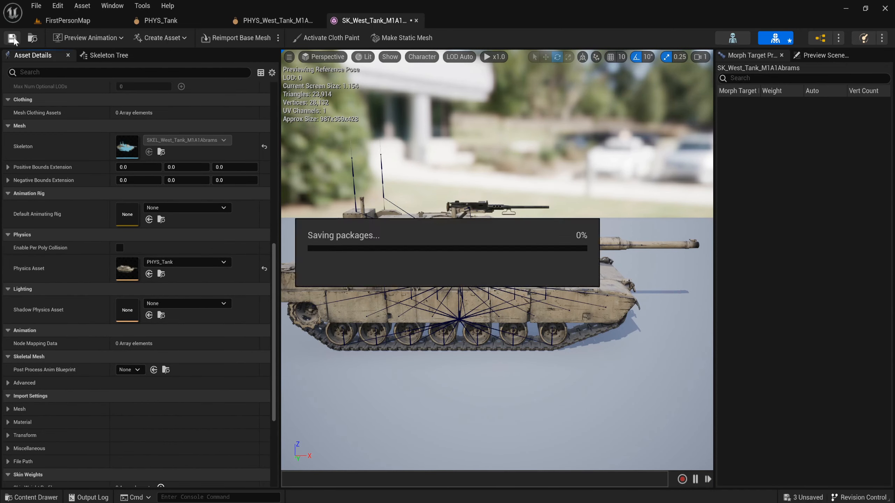
Close the skeletal mesh and both physics asset editors to return to the FirstPersonMap level
{"action": "left_click", "coordinate": [417, 19]}
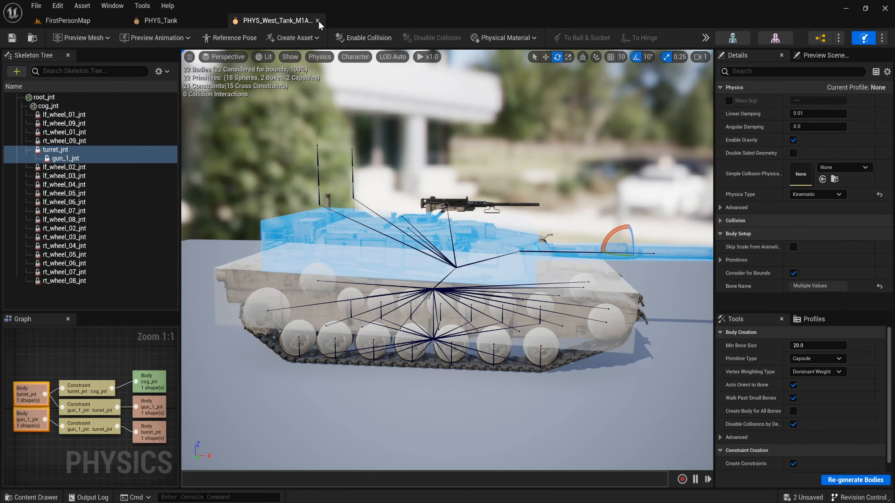
{"action": "left_click", "coordinate": [317, 20]}
{"action": "left_click", "coordinate": [219, 20]}
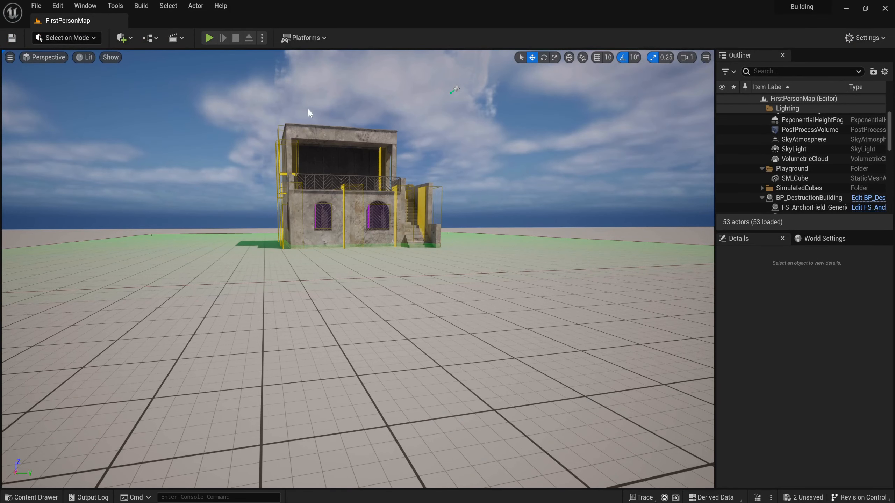
Open the BP_Tank blueprint from the BuildingDestruction/Tank folder
{"action": "key", "text": "ctrl+space"}
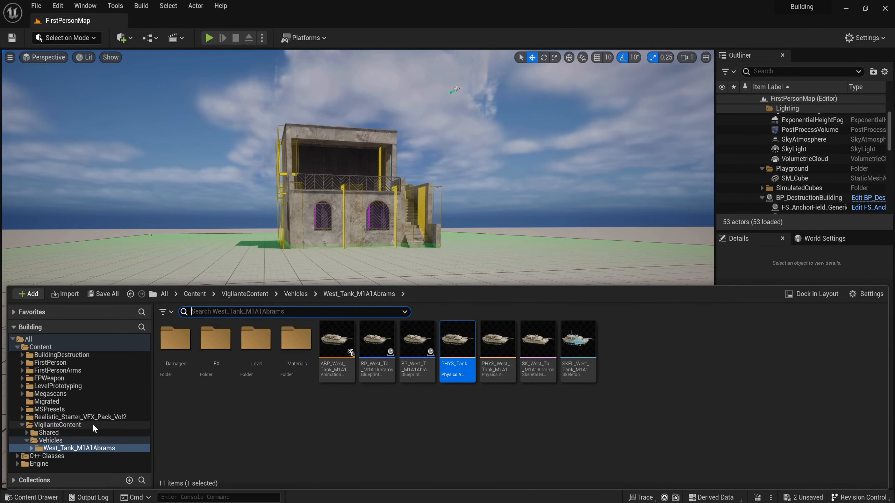
{"action": "left_click", "coordinate": [74, 364]}
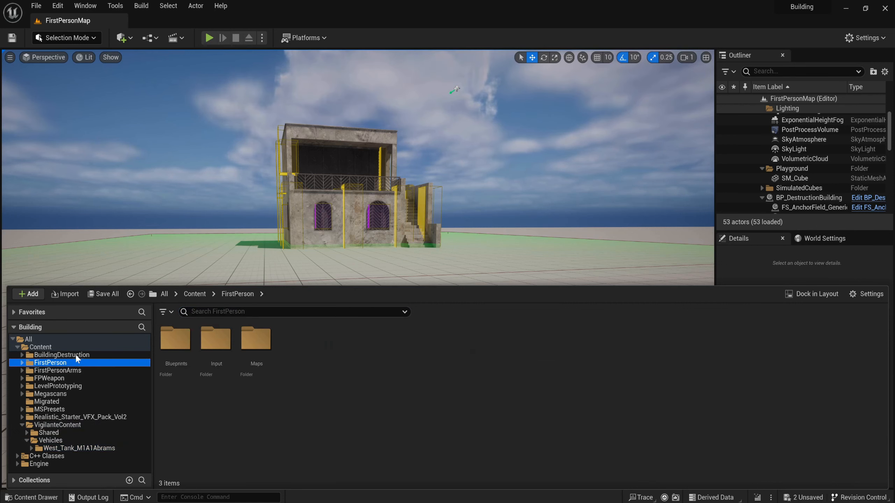
{"action": "left_click", "coordinate": [75, 353]}
{"action": "double_click", "coordinate": [373, 366]}
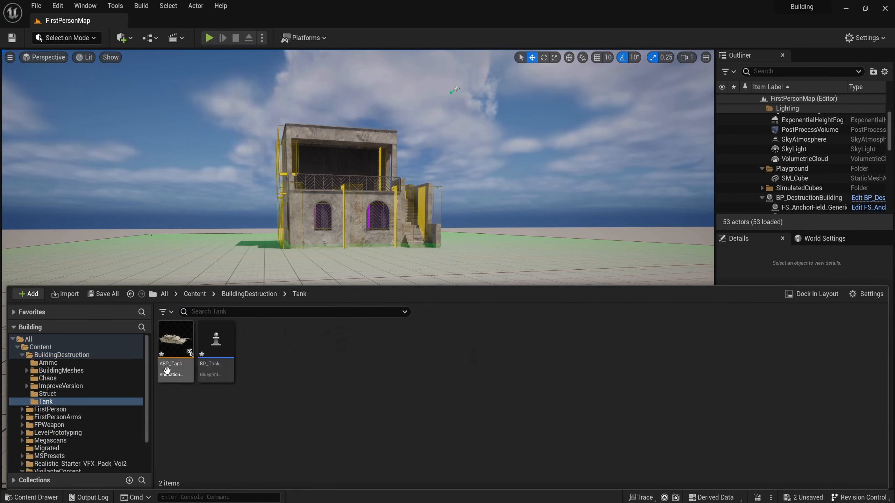
{"action": "left_click", "coordinate": [214, 341]}
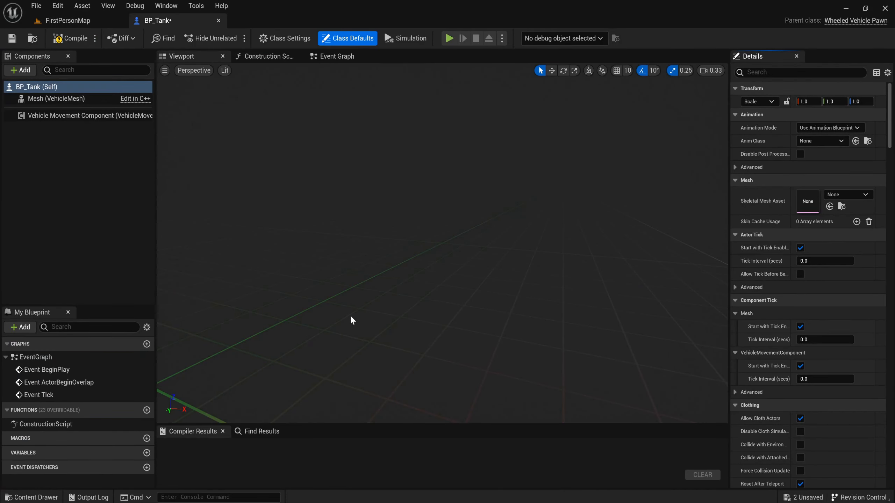
Set the skeletal mesh asset of BP_Tank's Mesh (VehicleMesh) component to SK_West_Tank_M1A1Abrams
{"action": "left_click", "coordinate": [63, 99]}
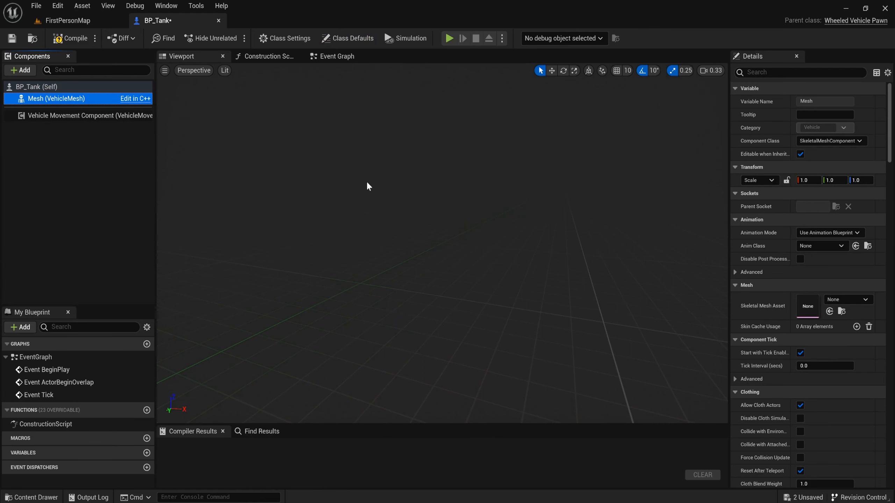
{"action": "key", "text": "ctrl+space"}
{"action": "scroll", "coordinate": [71, 427], "scroll_direction": "down", "scroll_amount": 3}
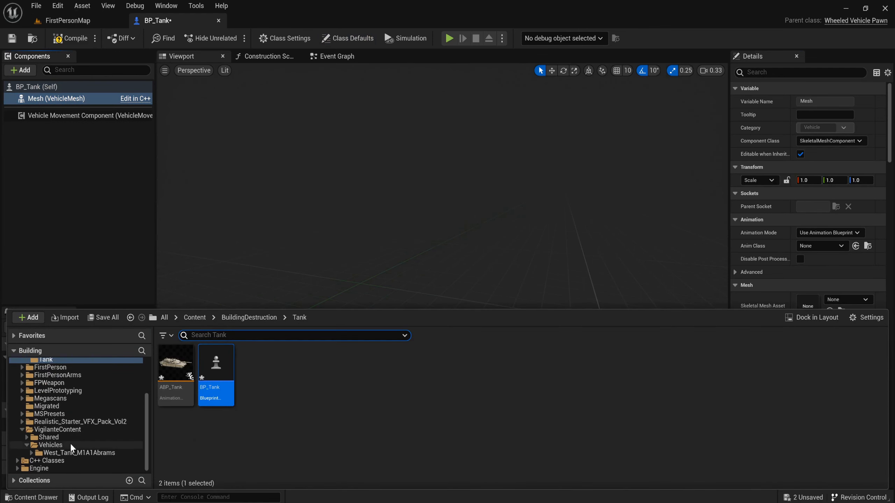
{"action": "left_click", "coordinate": [77, 453]}
{"action": "left_click", "coordinate": [538, 367]}
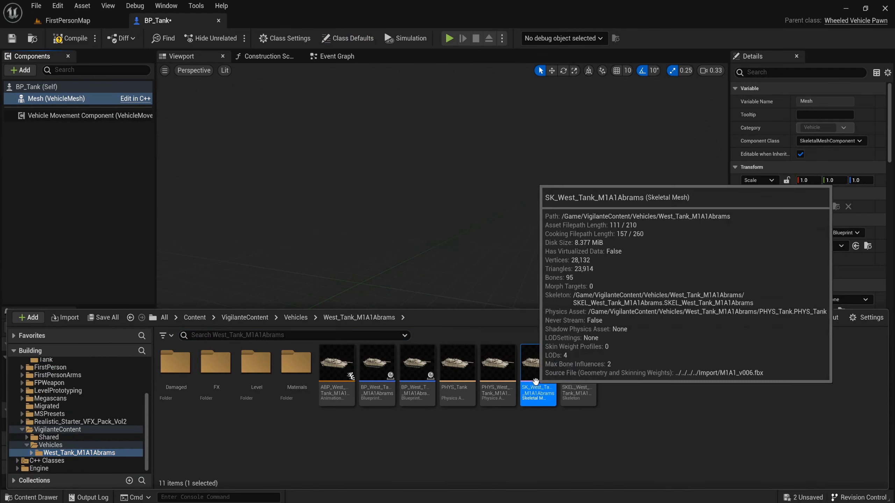
{"action": "scroll", "coordinate": [831, 305], "scroll_direction": "down", "scroll_amount": 3}
{"action": "left_click", "coordinate": [830, 218]}
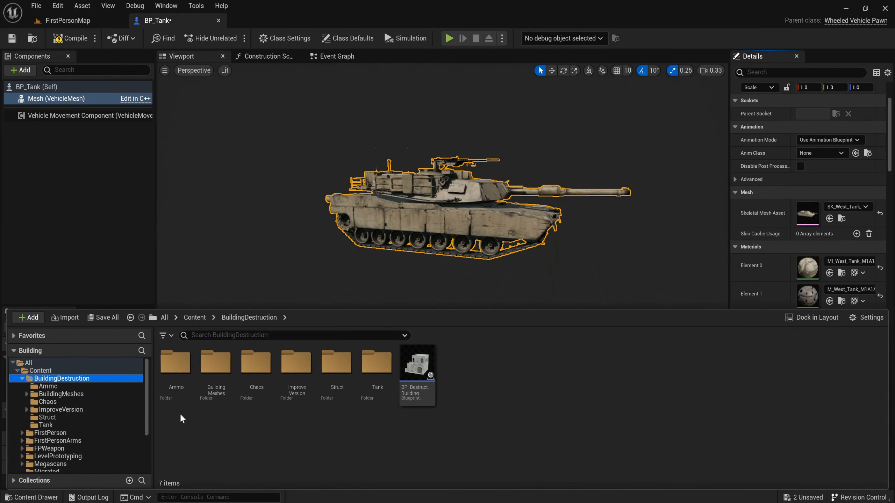
Set the Mesh component's Anim Class to ABP_Tank from the BuildingDestruction/Tank folder
{"action": "double_click", "coordinate": [377, 367]}
{"action": "left_click", "coordinate": [176, 366]}
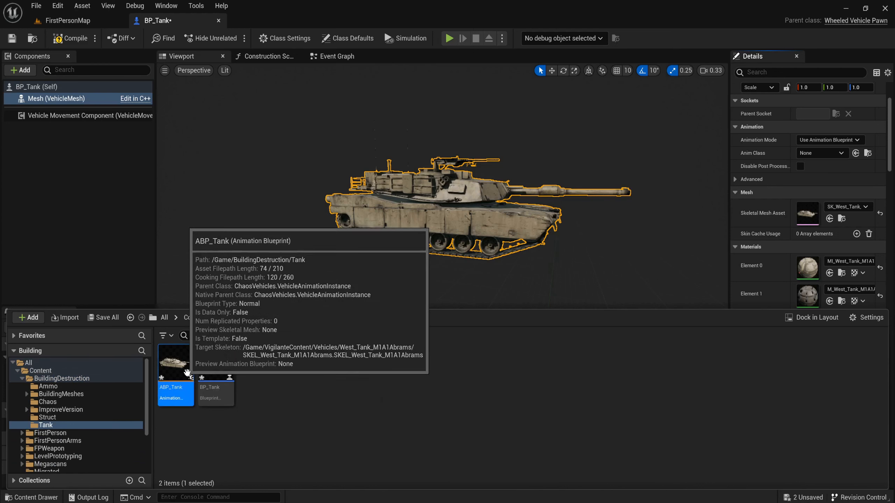
{"action": "left_click", "coordinate": [855, 153]}
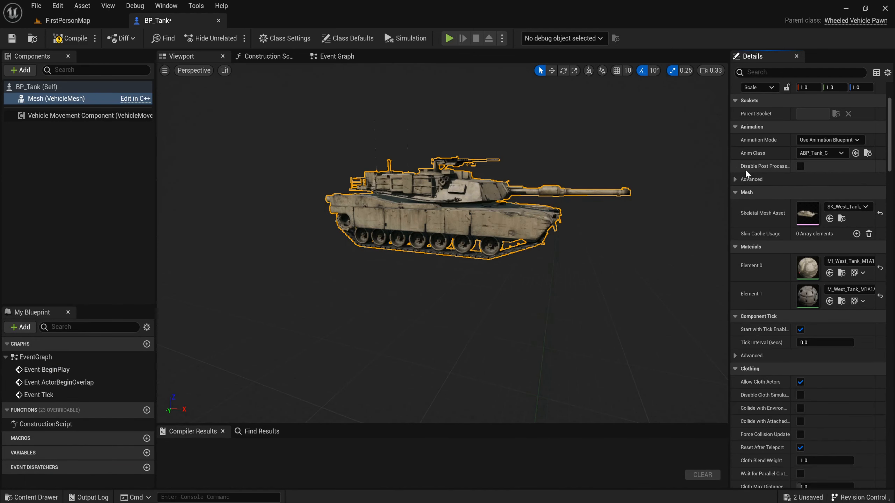
Open the ABP_Tank animation blueprint from the BuildingDestruction/Tank folder and dock its editor alongside BP_Tank
{"action": "left_click", "coordinate": [868, 153]}
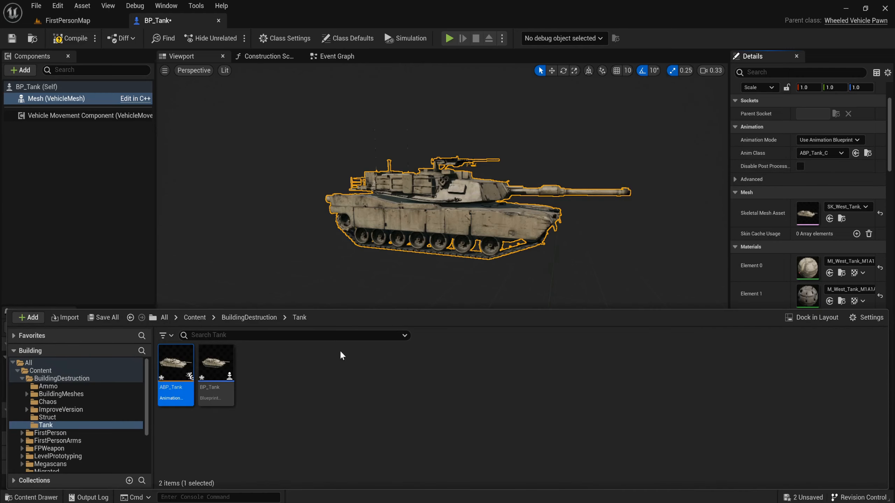
{"action": "double_click", "coordinate": [177, 380]}
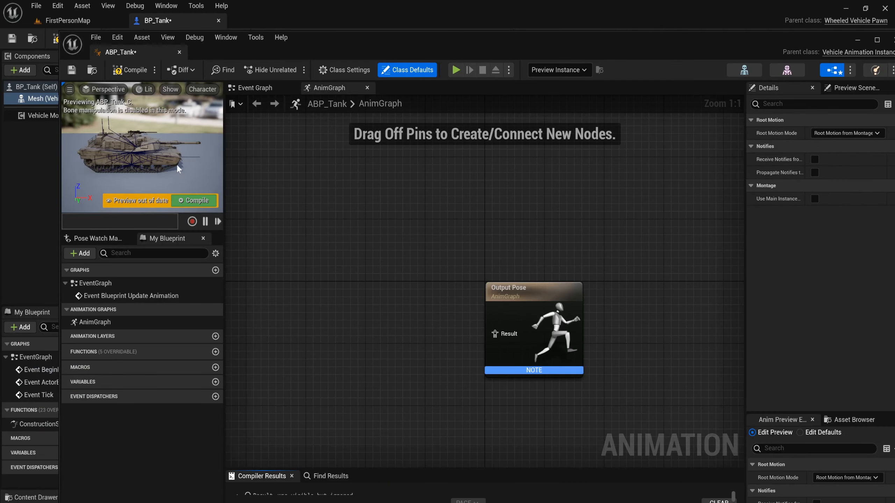
{"action": "left_click_drag", "start_coordinate": [123, 54], "coordinate": [268, 20]}
Add a Mesh Space Ref Pose node to the AnimGraph of ABP_Tank
{"action": "right_click_drag", "start_coordinate": [486, 200], "coordinate": [266, 210]}
{"action": "type", "text": "me"}
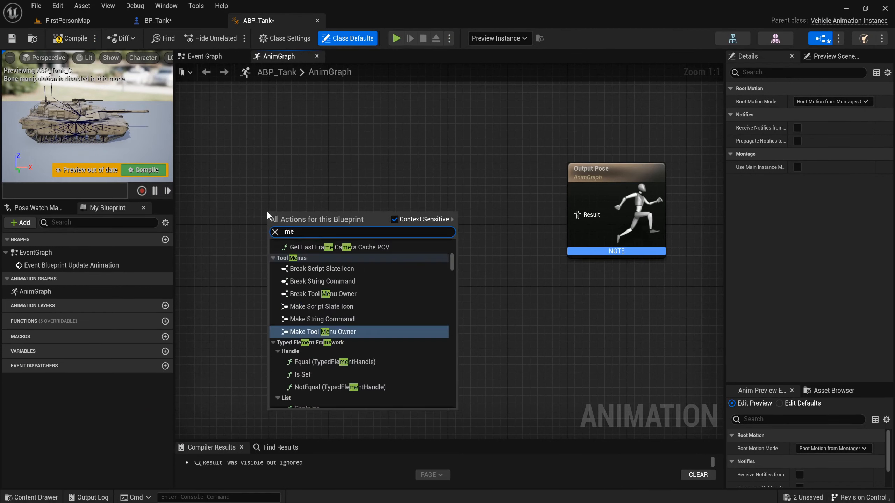
{"action": "type", "text": "sh space"}
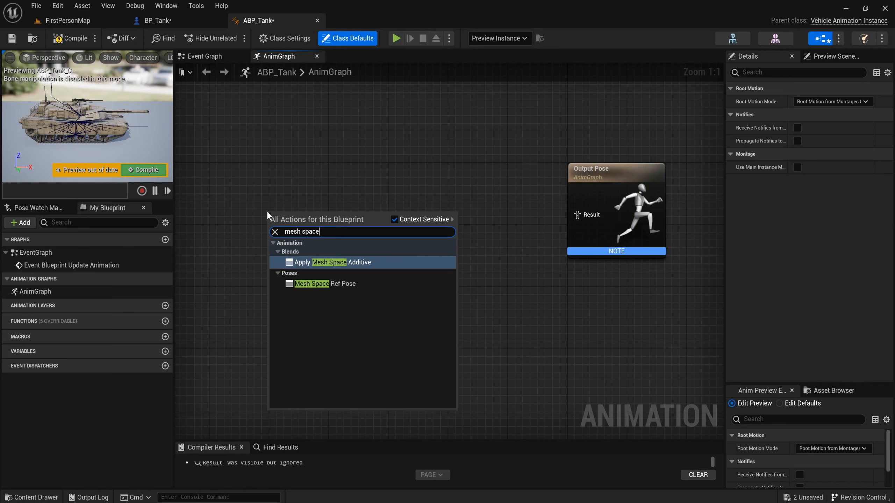
{"action": "key", "text": "Down"}
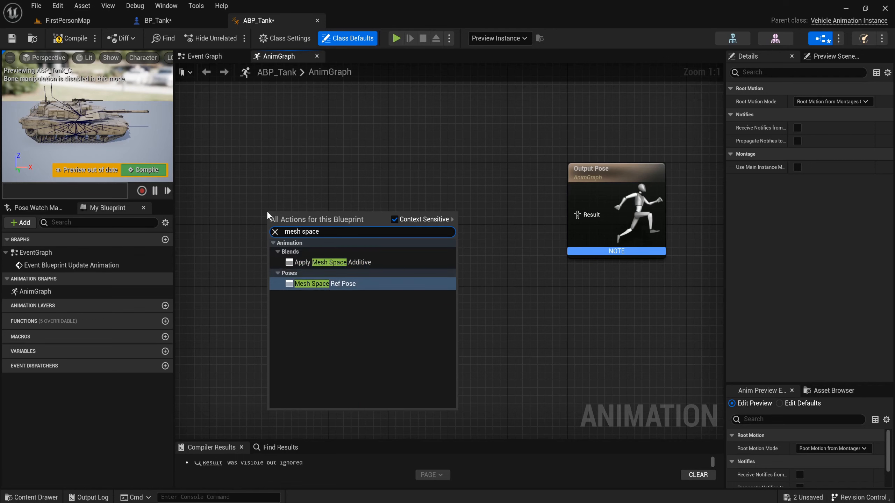
{"action": "key", "text": "Return"}
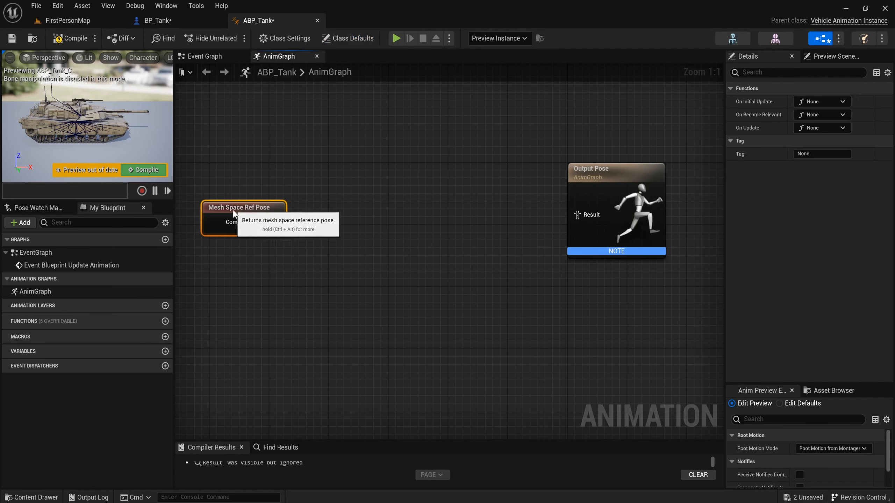
Add a Wheel Controller for WheeledVehicle node fed by the Mesh Space Ref Pose and align it with that node
{"action": "left_click_drag", "start_coordinate": [267, 227], "coordinate": [361, 224]}
{"action": "type", "text": "wheel"}
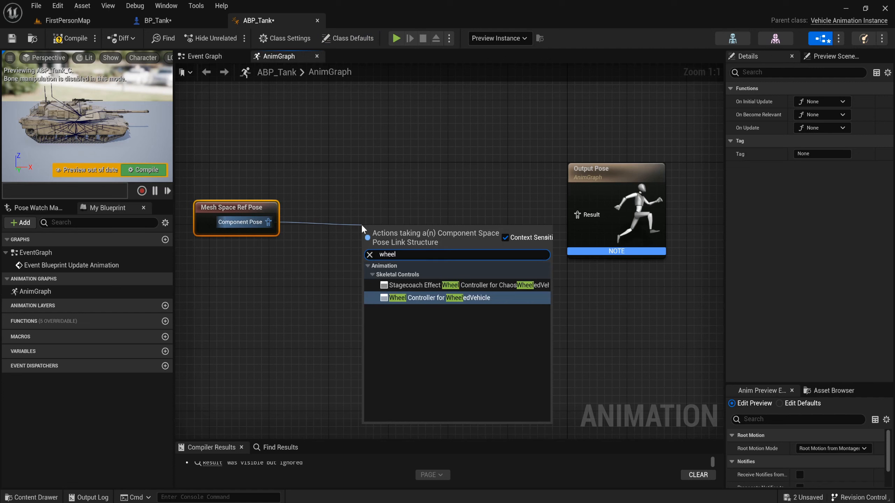
{"action": "type", "text": " controll"}
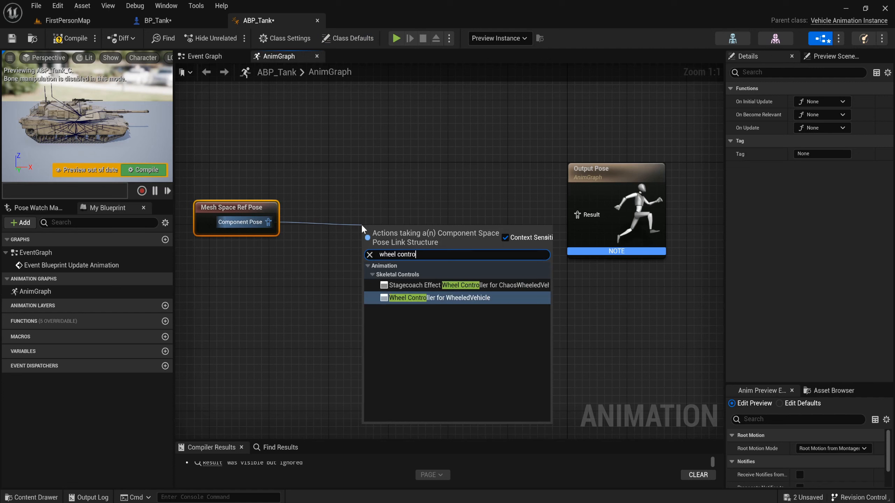
{"action": "key", "text": "Return"}
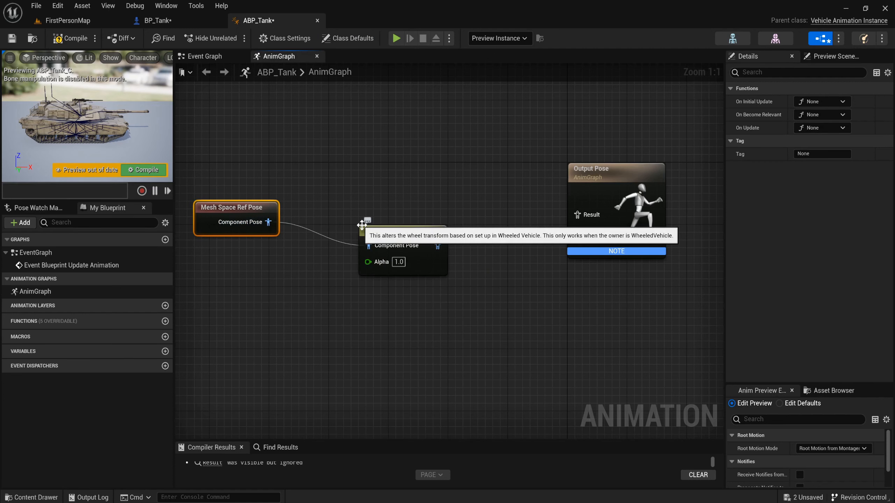
{"action": "left_click_drag", "start_coordinate": [362, 225], "coordinate": [370, 202]}
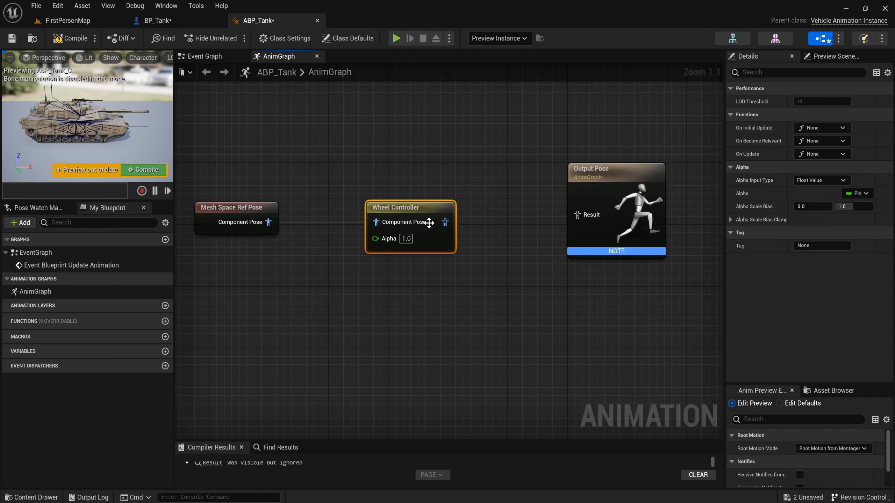
Connect the Wheel Controller's output to the Output Pose result through a Component To Local node and line up the nodes
{"action": "left_click_drag", "start_coordinate": [445, 222], "coordinate": [590, 215]}
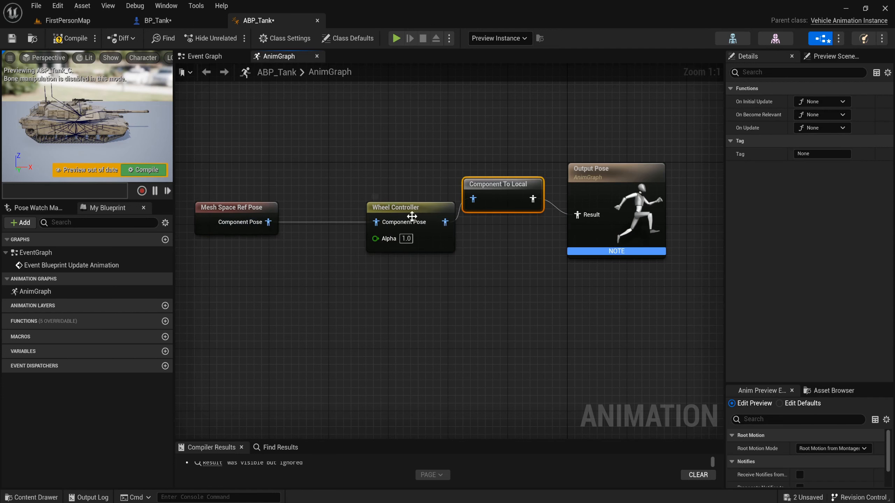
{"action": "left_click_drag", "start_coordinate": [412, 216], "coordinate": [367, 217]}
{"action": "left_click_drag", "start_coordinate": [497, 195], "coordinate": [491, 218]}
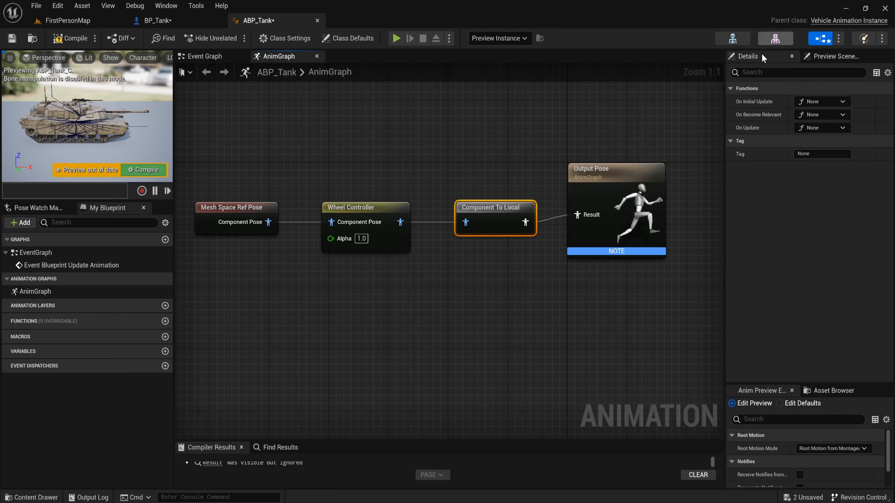
Compile the ABP_Tank animation blueprint
{"action": "left_click_drag", "start_coordinate": [324, 150], "coordinate": [432, 262]}
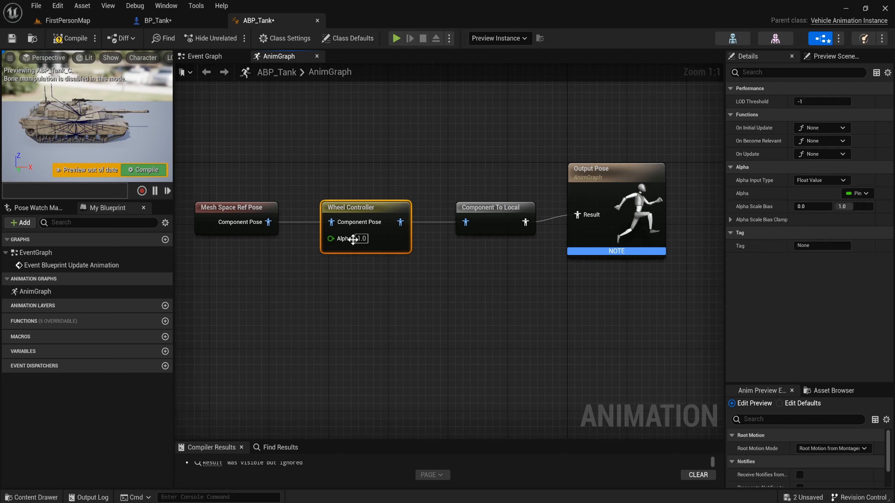
{"action": "left_click", "coordinate": [144, 170]}
{"action": "scroll", "coordinate": [442, 282], "scroll_direction": "down", "scroll_amount": 1}
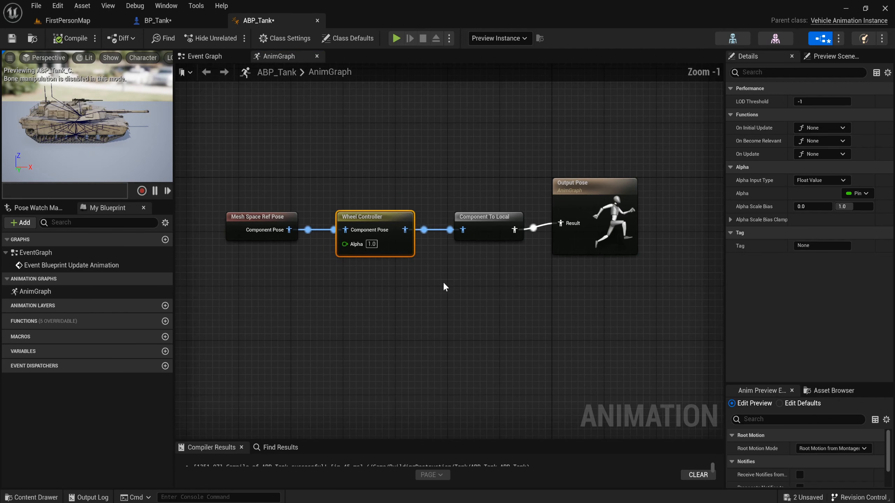
Add a Spring Arm component under the Mesh component of BP_Tank
{"action": "left_click", "coordinate": [132, 20]}
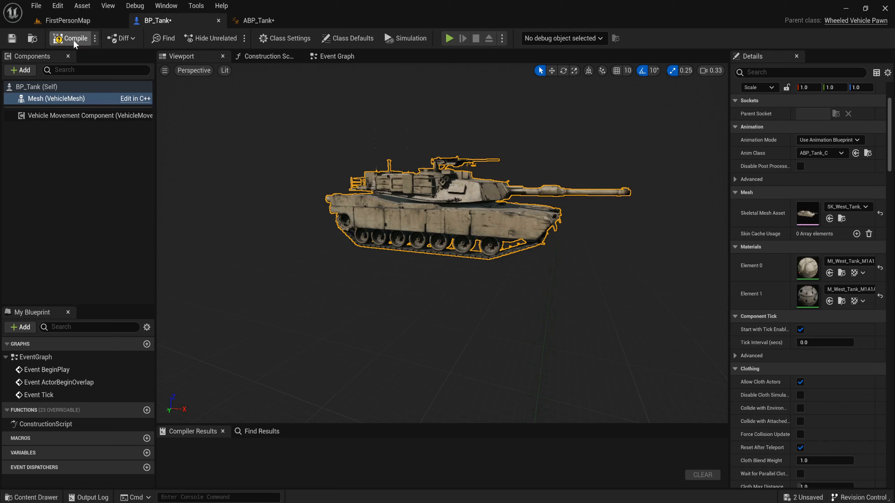
{"action": "left_click", "coordinate": [20, 70]}
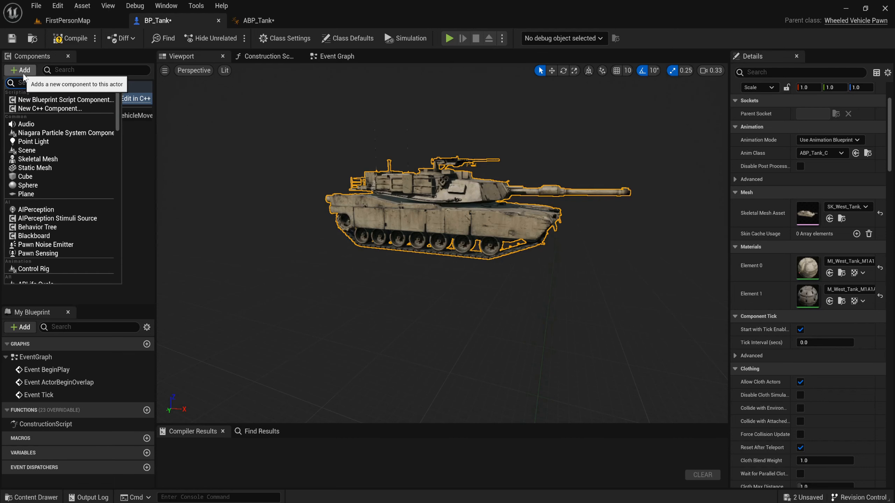
{"action": "type", "text": "spri"}
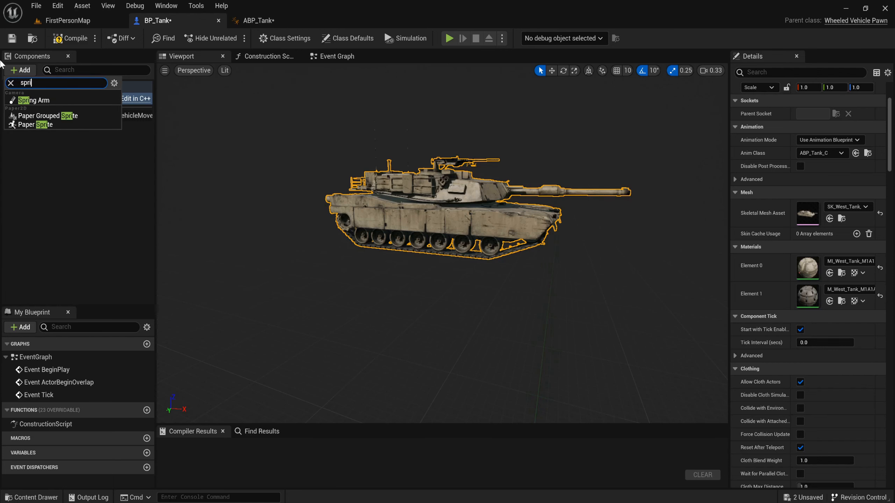
{"action": "left_click", "coordinate": [32, 100]}
{"action": "key", "text": "Return"}
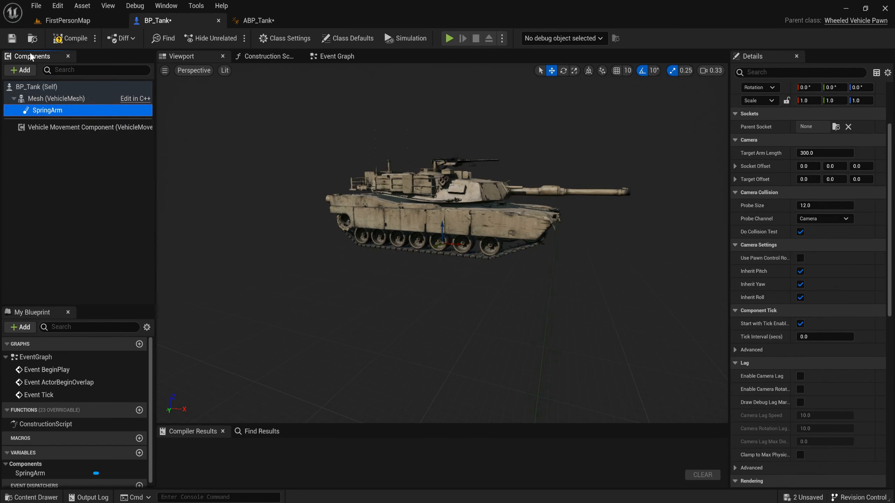
Add a Camera component as a child of the SpringArm
{"action": "left_click", "coordinate": [28, 71]}
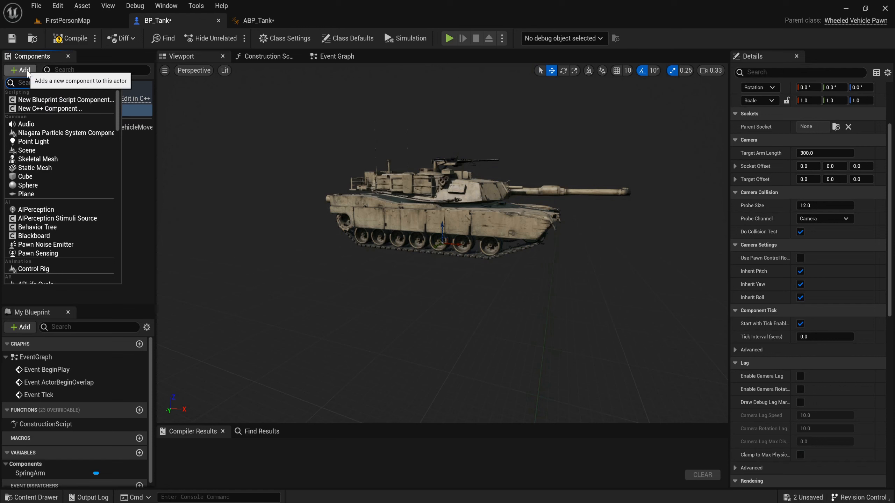
{"action": "type", "text": "camer"}
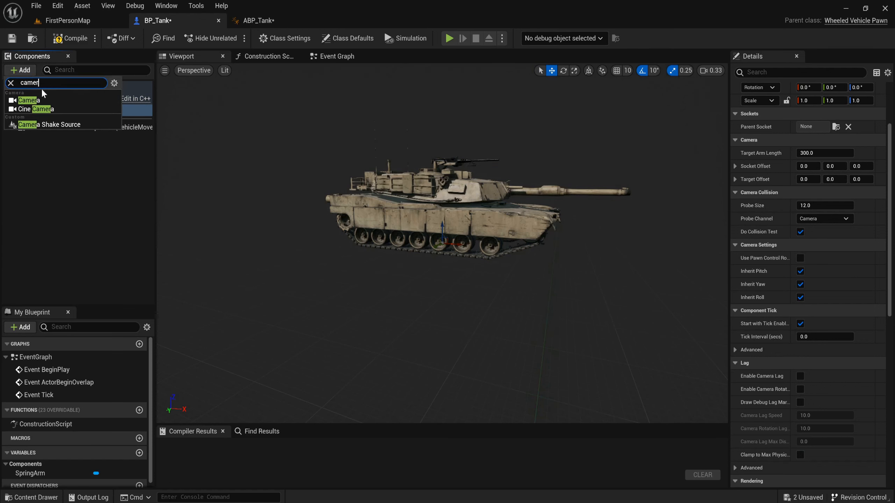
{"action": "left_click", "coordinate": [32, 101]}
Set the SpringArm's Target Arm Length to 900 and its Target Offset Z to 125
{"action": "left_click", "coordinate": [80, 114]}
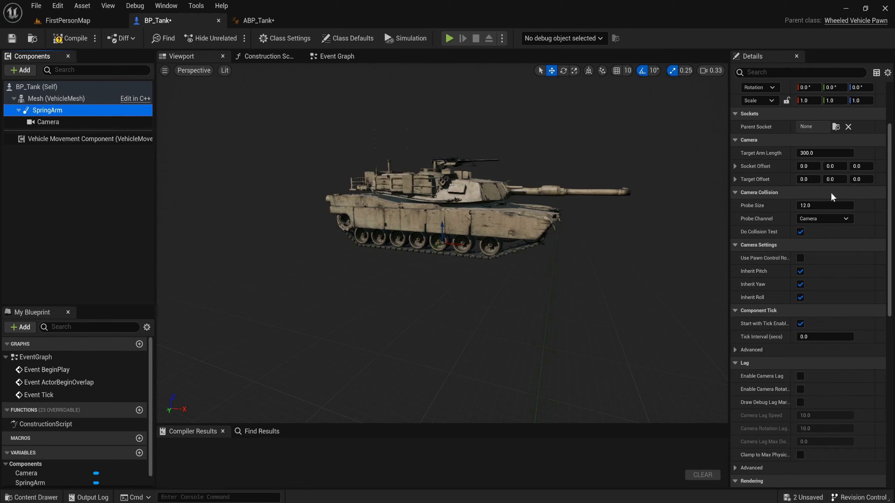
{"action": "left_click", "coordinate": [822, 154]}
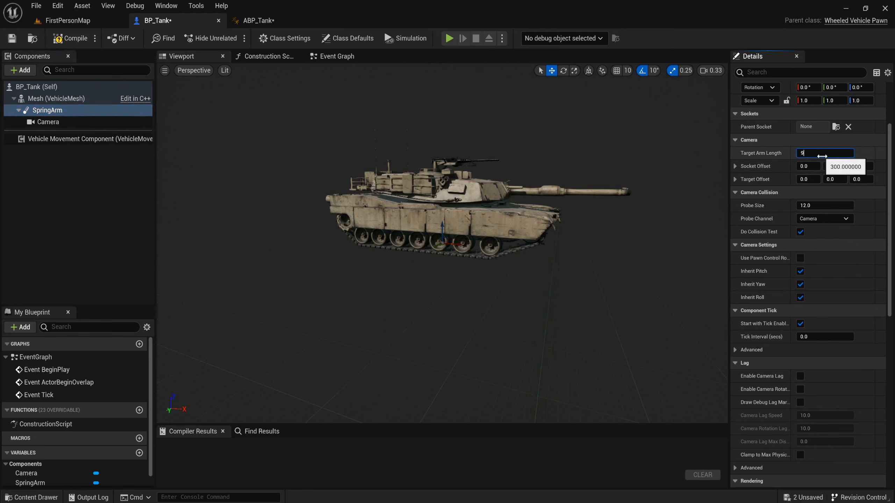
{"action": "key", "text": "Return"}
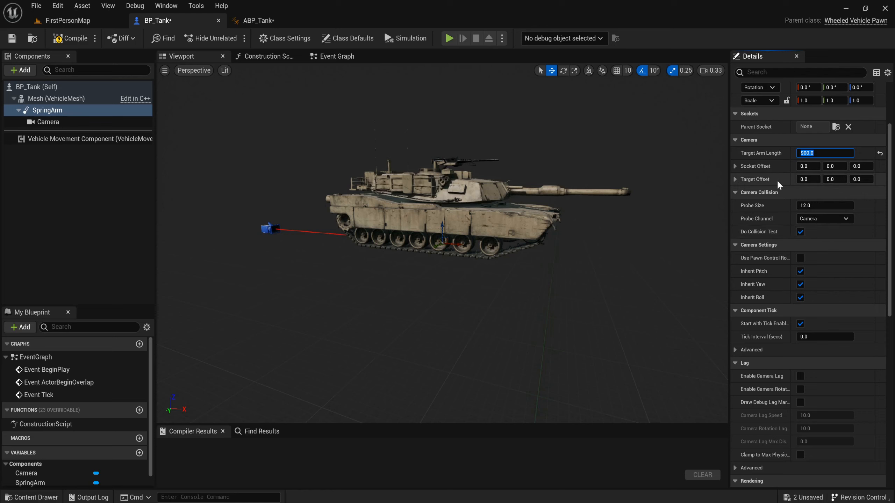
{"action": "key", "text": "Return"}
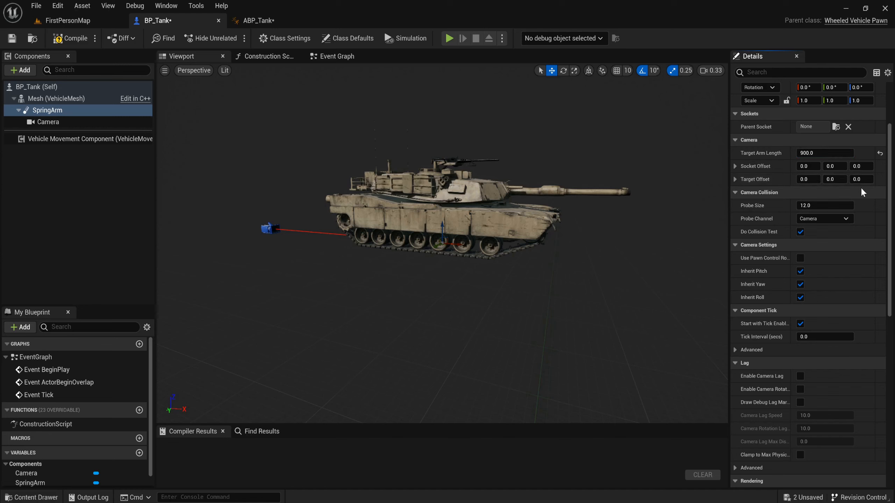
{"action": "left_click", "coordinate": [859, 178]}
{"action": "type", "text": "1"}
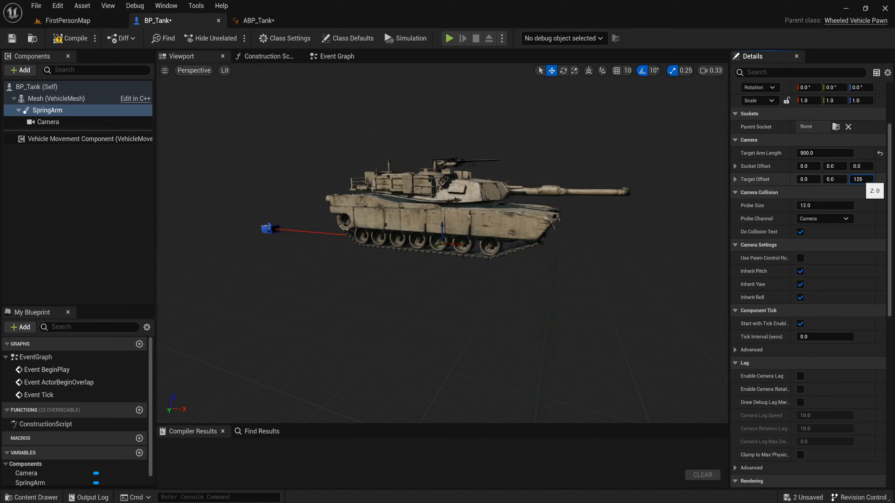
{"action": "type", "text": "25"}
{"action": "key", "text": "Return"}
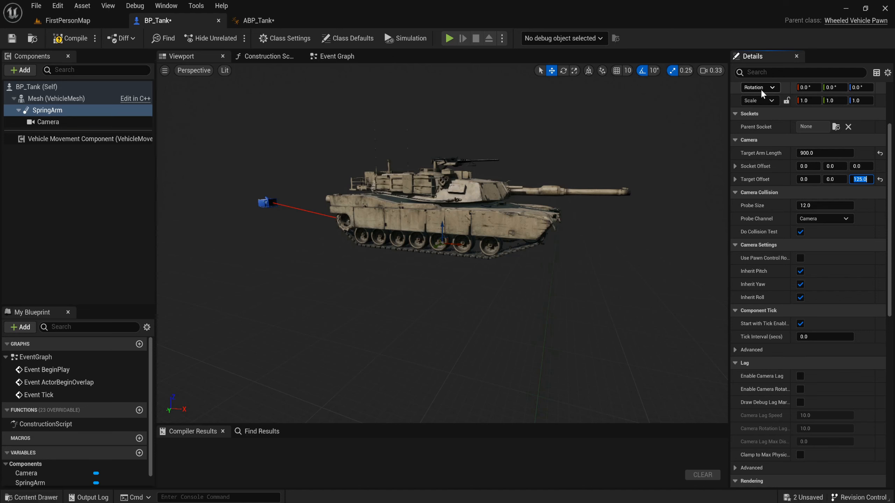
Set the SpringArm's Z location to 215
{"action": "scroll", "coordinate": [459, 198], "scroll_direction": "up", "scroll_amount": 3}
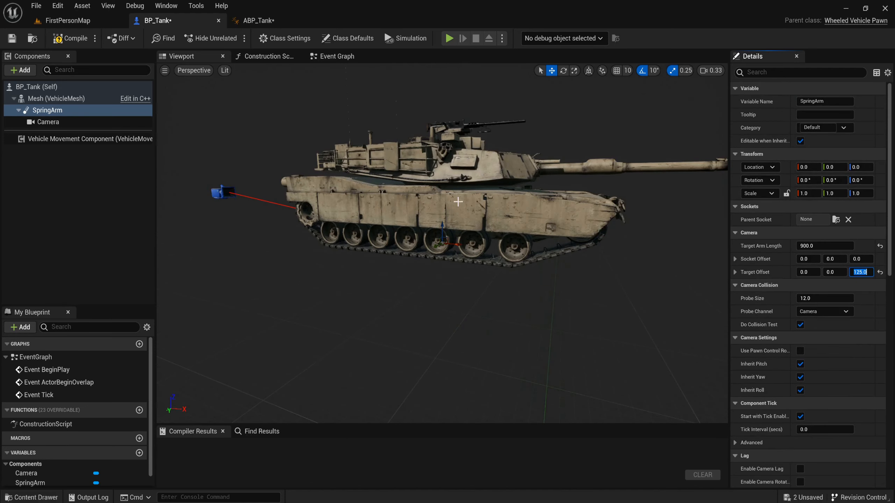
{"action": "scroll", "coordinate": [458, 201], "scroll_direction": "down", "scroll_amount": 4}
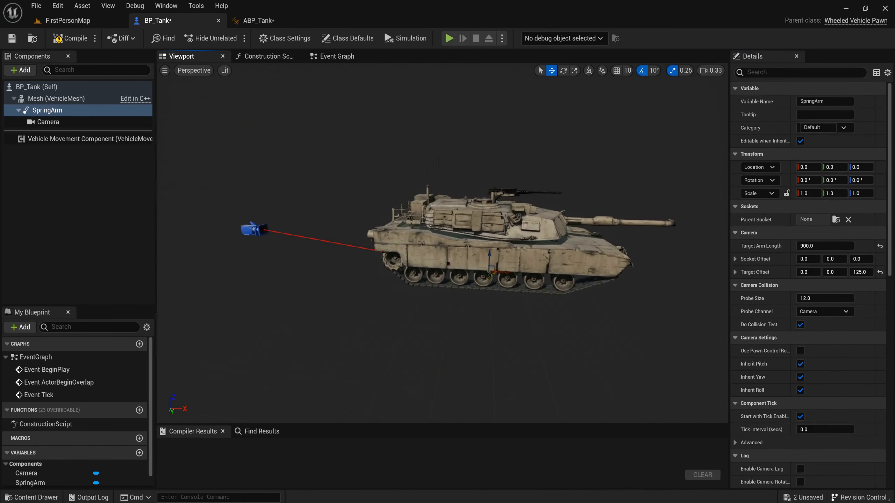
{"action": "right_click_drag", "start_coordinate": [310, 252], "coordinate": [311, 272]}
{"action": "left_click", "coordinate": [865, 166]}
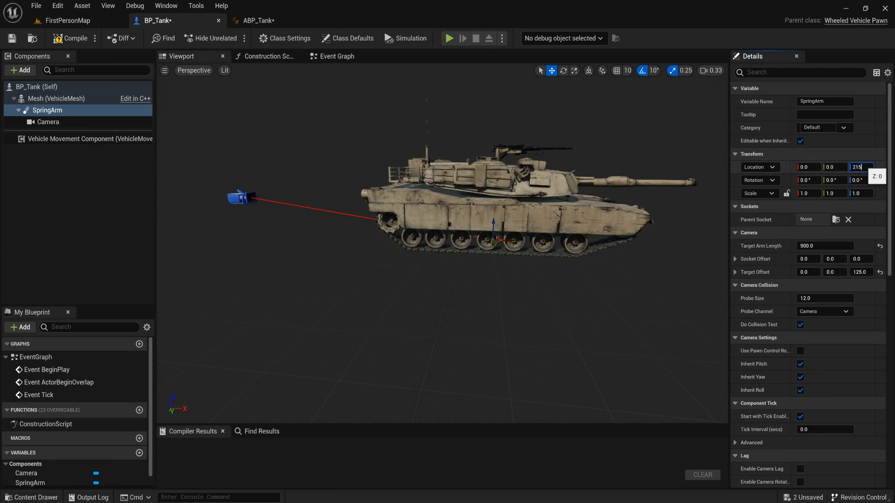
{"action": "key", "text": "Return"}
Enable Use Pawn Control Rotation on the SpringArm, and compile and save BP_Tank
{"action": "scroll", "coordinate": [843, 307], "scroll_direction": "down", "scroll_amount": 6}
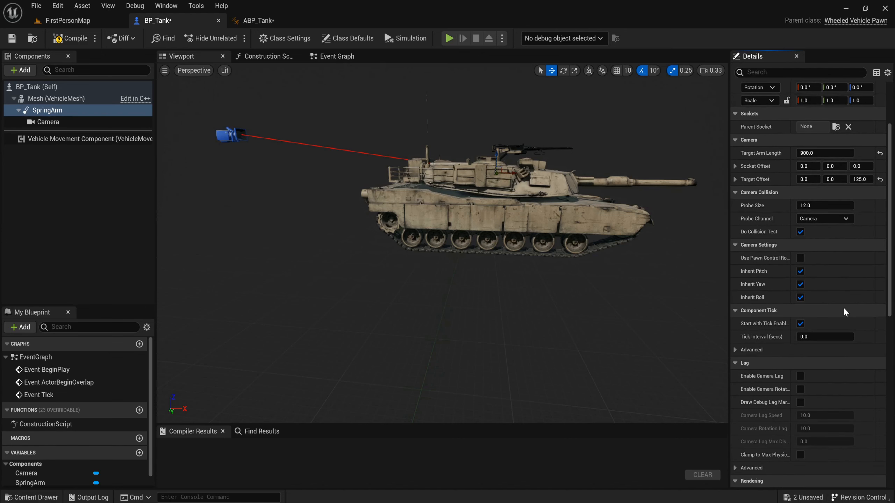
{"action": "left_click", "coordinate": [801, 258]}
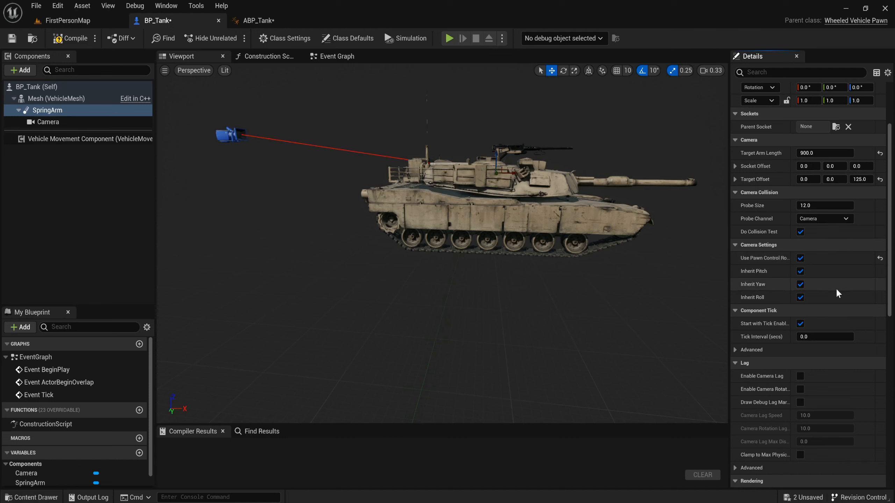
{"action": "key", "text": "ctrl+s"}
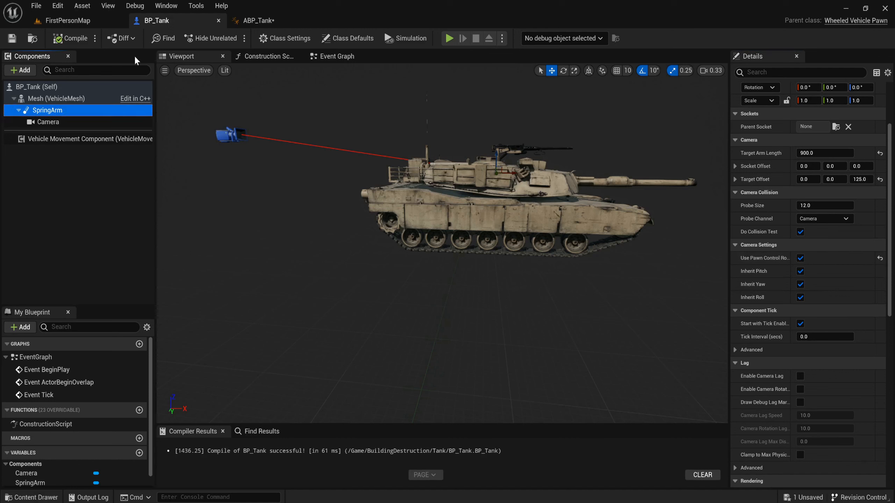
Place a BP_Tank instance on the ground of FirstPersonMap in front of the destructible building and return to the BP_Tank editor
{"action": "left_click", "coordinate": [102, 22]}
{"action": "right_click_drag", "start_coordinate": [412, 232], "coordinate": [412, 255]}
{"action": "key", "text": "s"}
{"action": "key", "text": "ctrl+space"}
{"action": "left_click_drag", "start_coordinate": [217, 352], "coordinate": [412, 428]}
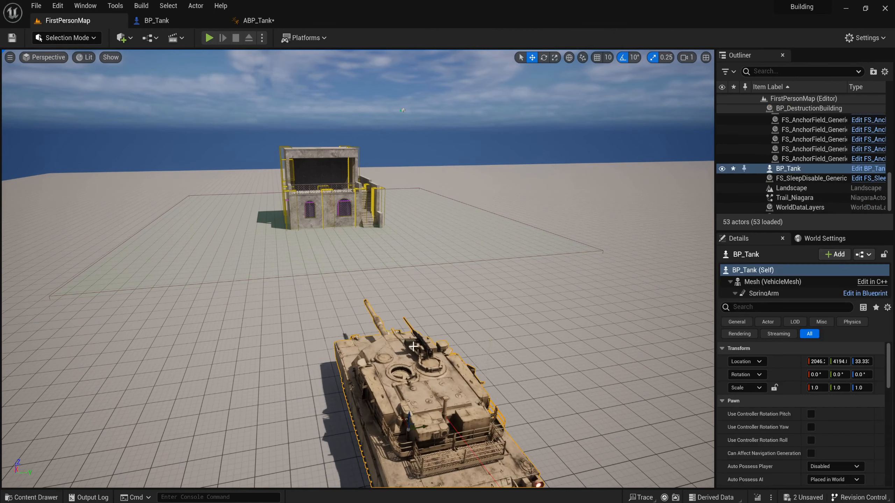
{"action": "right_click_drag", "start_coordinate": [376, 196], "coordinate": [403, 213]}
{"action": "left_click", "coordinate": [375, 196]}
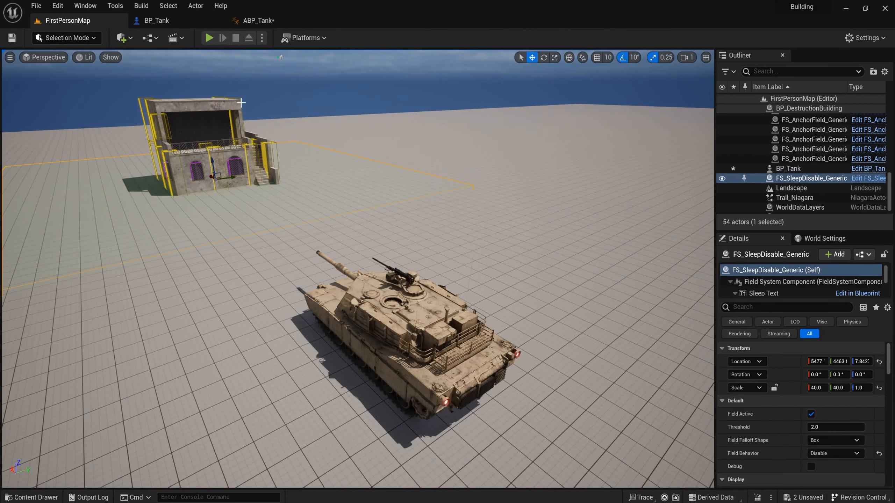
{"action": "left_click", "coordinate": [187, 19]}
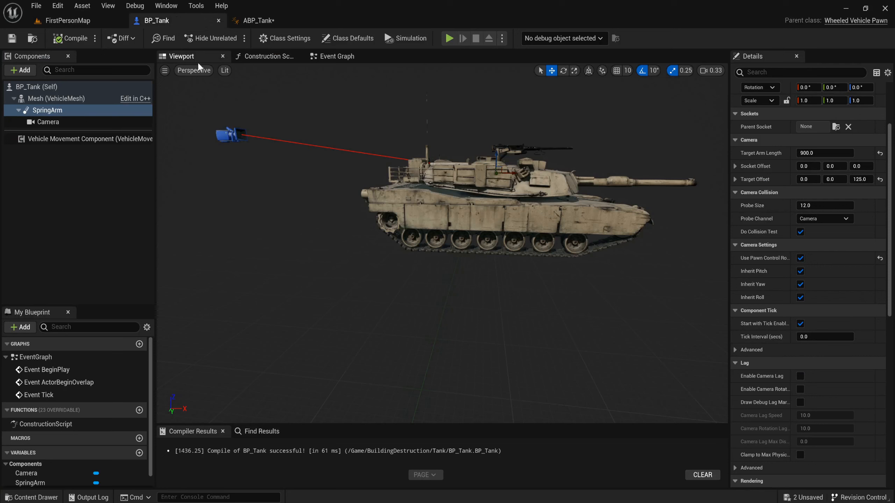
Scale the tank's vehicle mesh uniformly to 0.95, compile BP_Tank, and check the placed tank's size in FirstPersonMap
{"action": "left_click", "coordinate": [435, 209]}
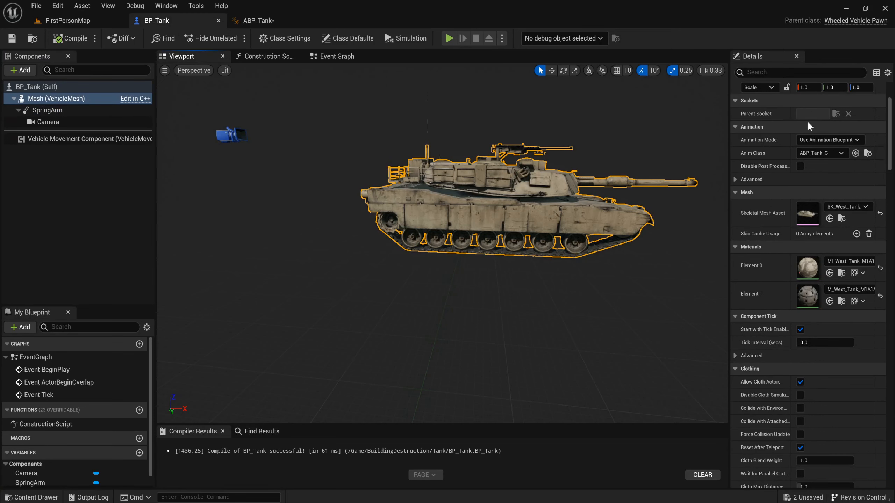
{"action": "scroll", "coordinate": [809, 126], "scroll_direction": "up", "scroll_amount": 5}
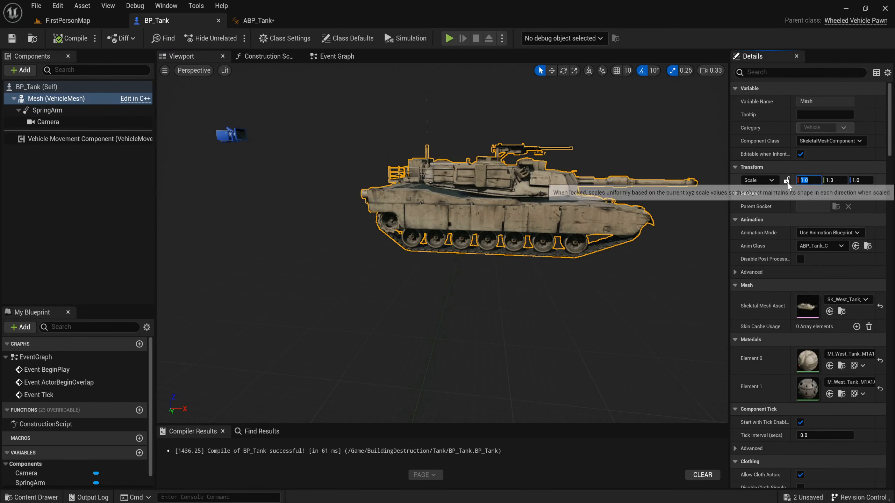
{"action": "left_click", "coordinate": [787, 180]}
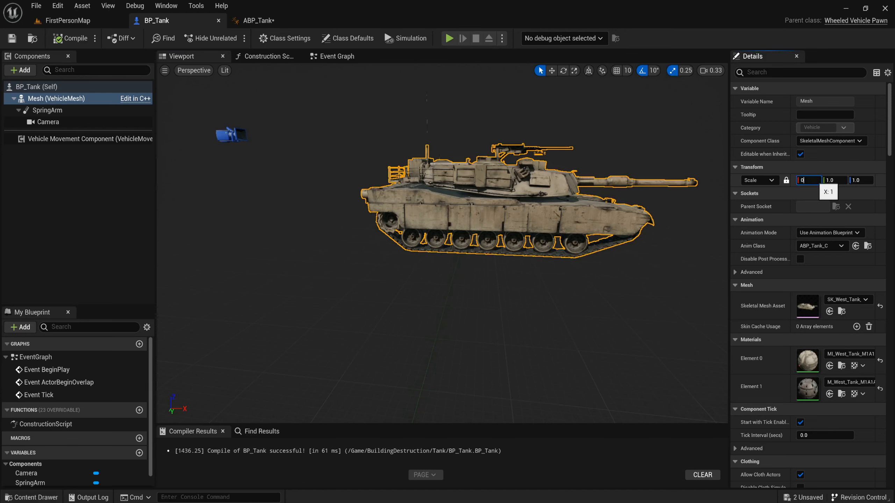
{"action": "type", "text": "0.95"}
{"action": "key", "text": "Return"}
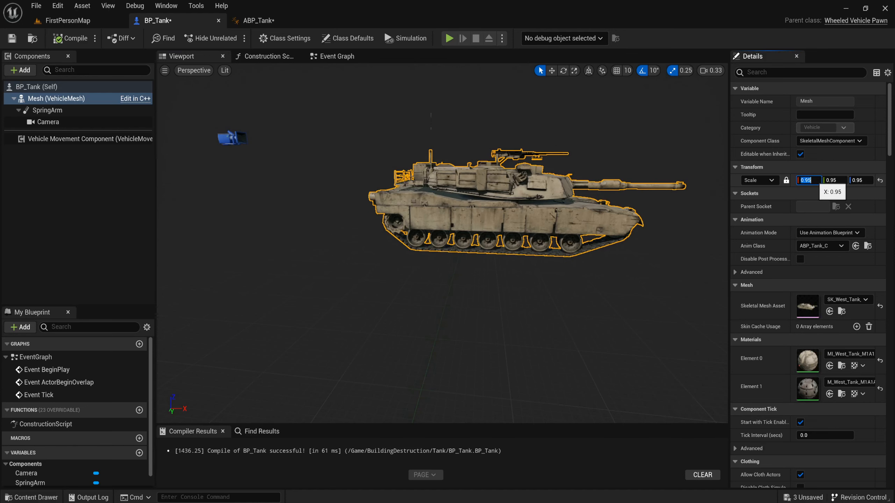
{"action": "left_click", "coordinate": [67, 21]}
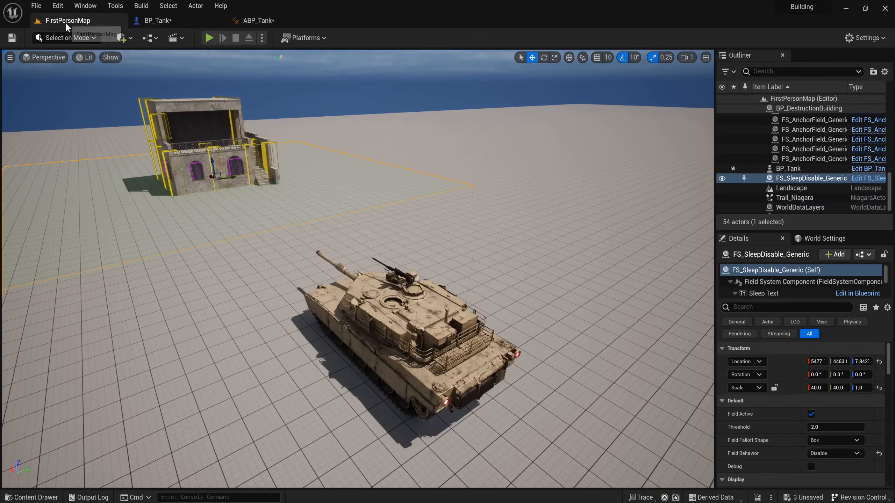
{"action": "left_click", "coordinate": [182, 23]}
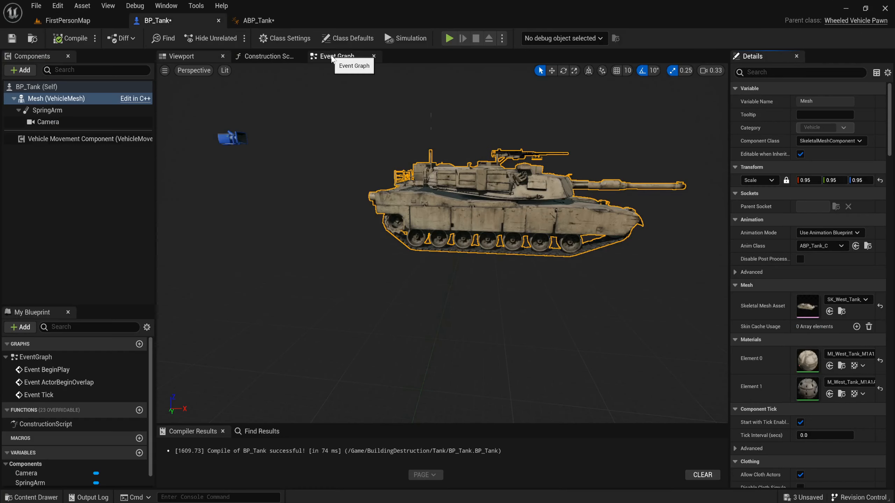
Add a Get Player Controller node to BP_Tank's Event Graph
{"action": "left_click", "coordinate": [336, 57]}
{"action": "right_click_drag", "start_coordinate": [420, 206], "coordinate": [210, 247]}
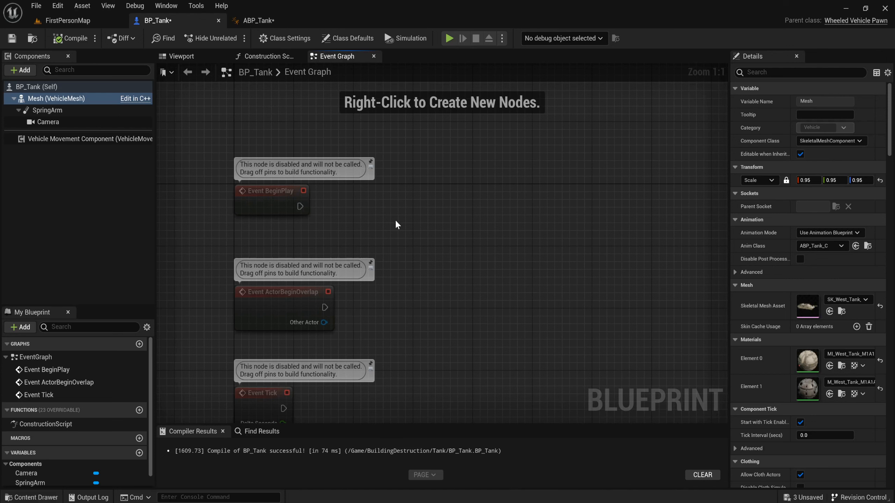
{"action": "right_click_drag", "start_coordinate": [401, 226], "coordinate": [369, 218]}
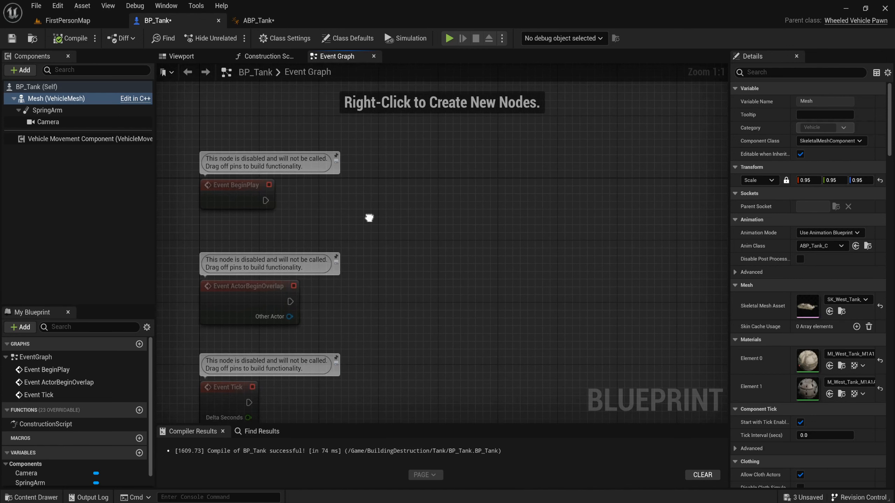
{"action": "right_click", "coordinate": [404, 234]}
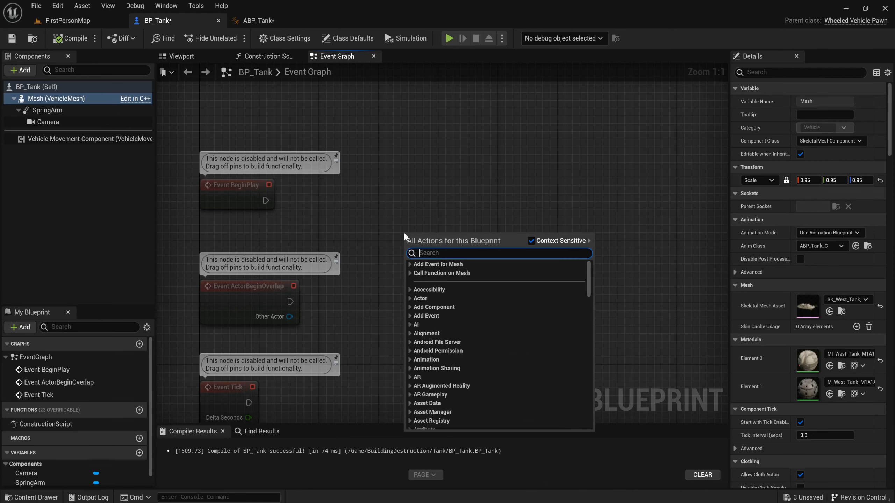
{"action": "type", "text": "get player con"}
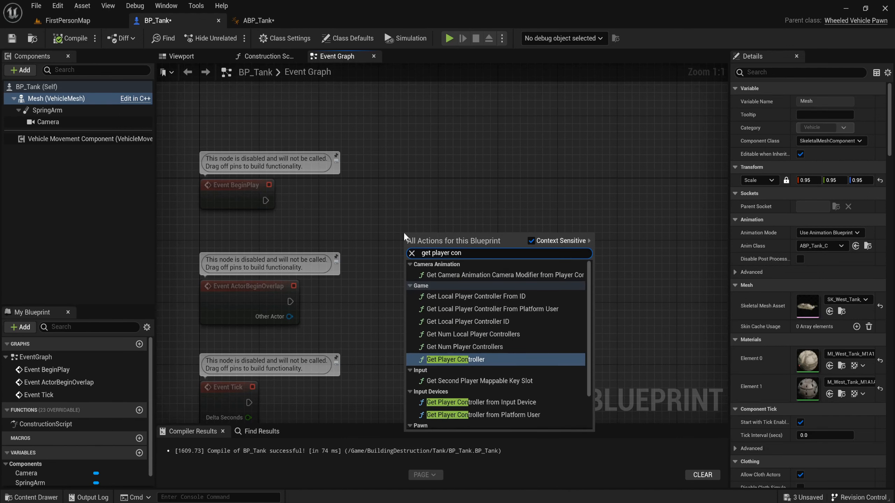
{"action": "key", "text": "Return"}
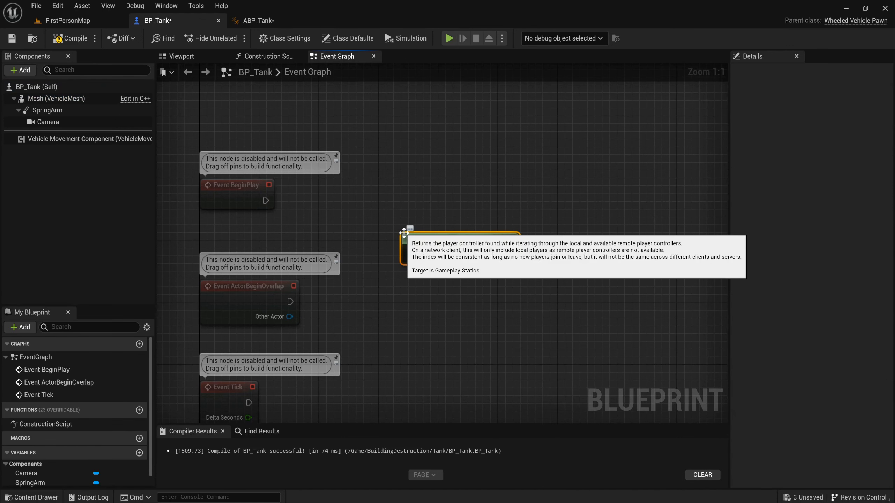
Add a Possess node targeting the player controller and connect Event BeginPlay to its execution input
{"action": "left_click_drag", "start_coordinate": [509, 253], "coordinate": [567, 207]}
{"action": "type", "text": "possess"}
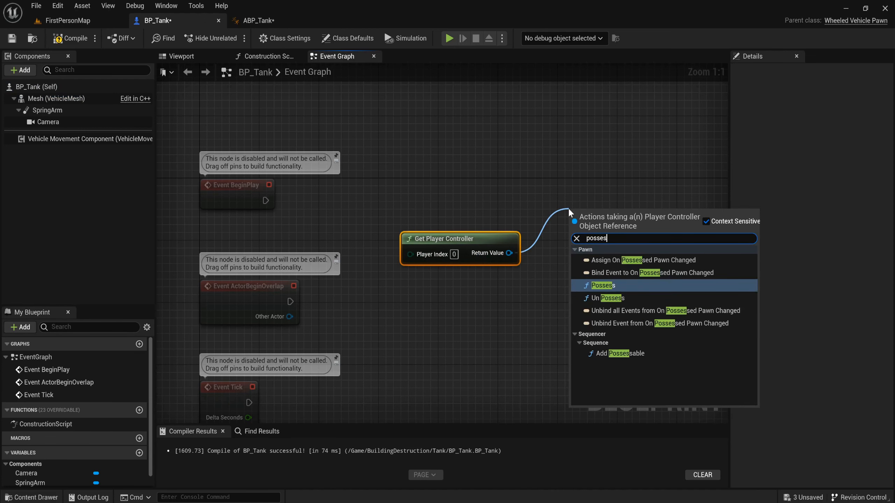
{"action": "key", "text": "Return"}
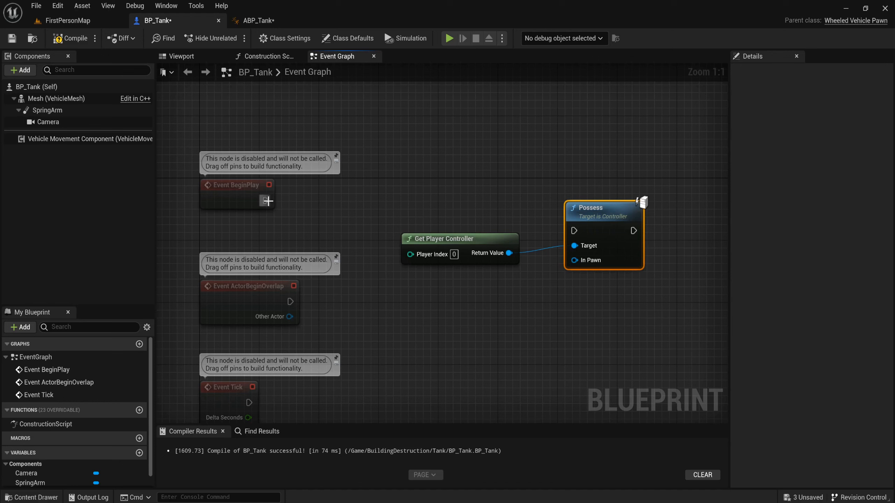
{"action": "left_click_drag", "start_coordinate": [265, 201], "coordinate": [602, 200]}
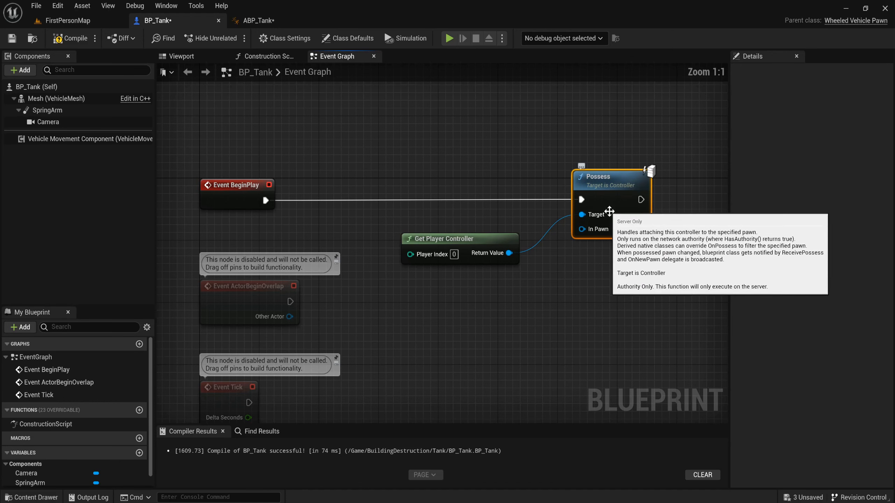
Connect a Self reference to the Possess node's In Pawn input, place it below Get Player Controller, and compile BP_Tank
{"action": "left_click_drag", "start_coordinate": [584, 229], "coordinate": [535, 271]}
{"action": "type", "text": "self"}
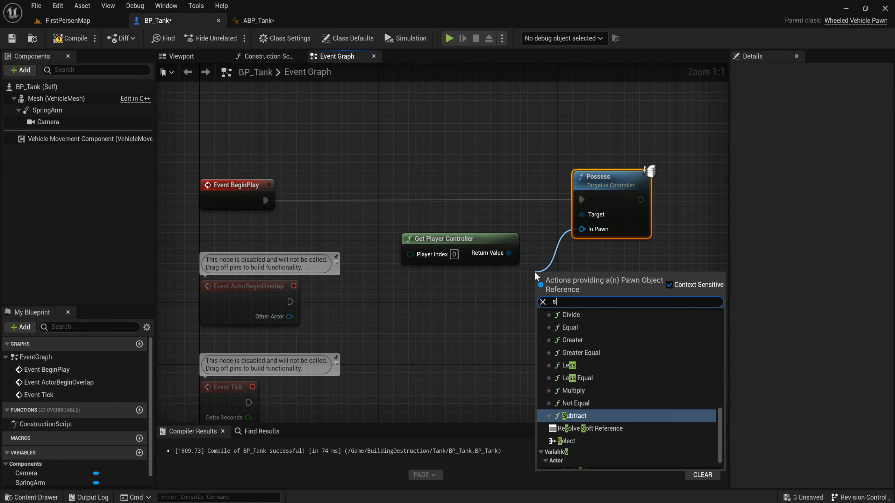
{"action": "key", "text": "Return"}
{"action": "left_click_drag", "start_coordinate": [535, 273], "coordinate": [469, 287]}
{"action": "left_click", "coordinate": [70, 38]}
{"action": "scroll", "coordinate": [329, 167], "scroll_direction": "down", "scroll_amount": 1}
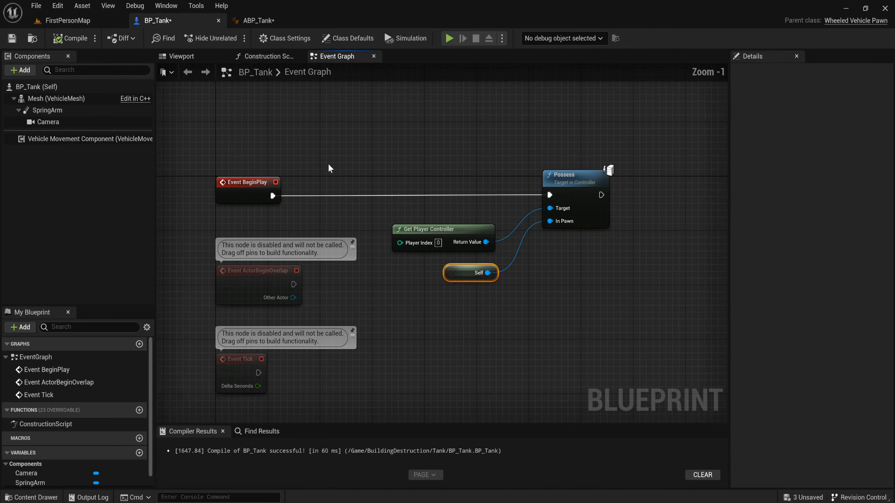
Return to FirstPersonMap and save all unsaved content, including ABP_Tank, BP_Tank and the placed tank actor
{"action": "left_click", "coordinate": [93, 21]}
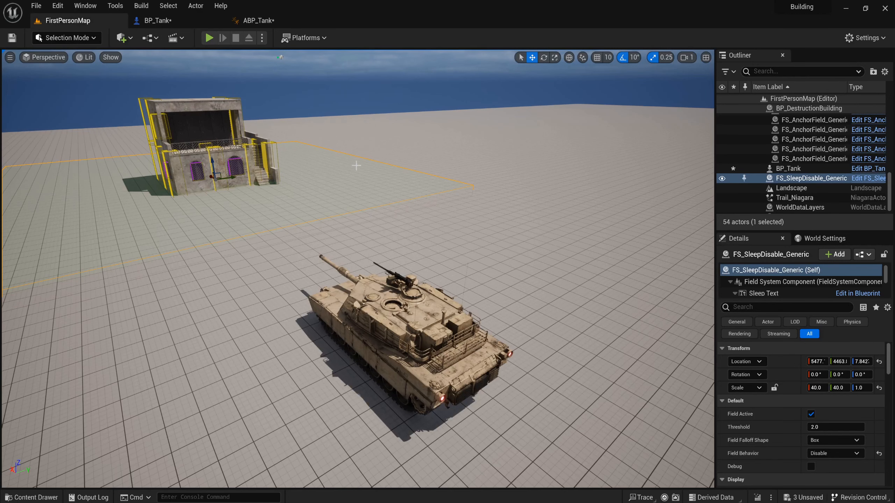
{"action": "key", "text": "ctrl+space"}
{"action": "left_click", "coordinate": [102, 294]}
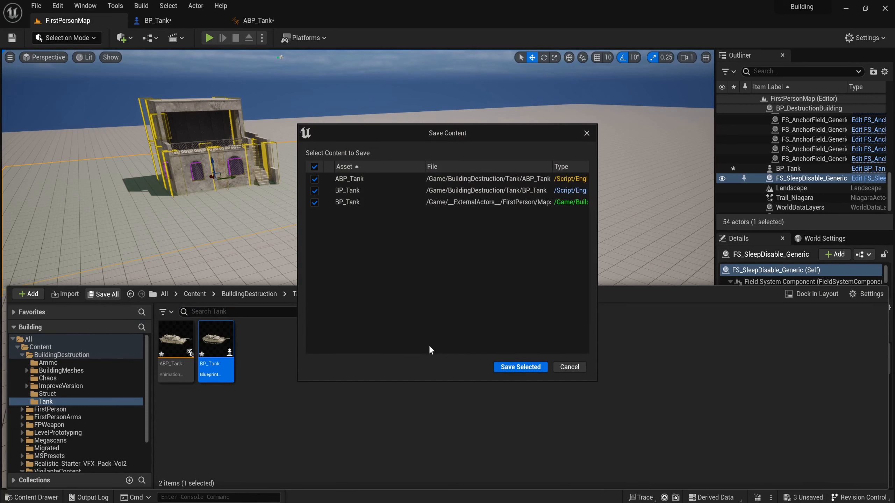
{"action": "left_click", "coordinate": [515, 367]}
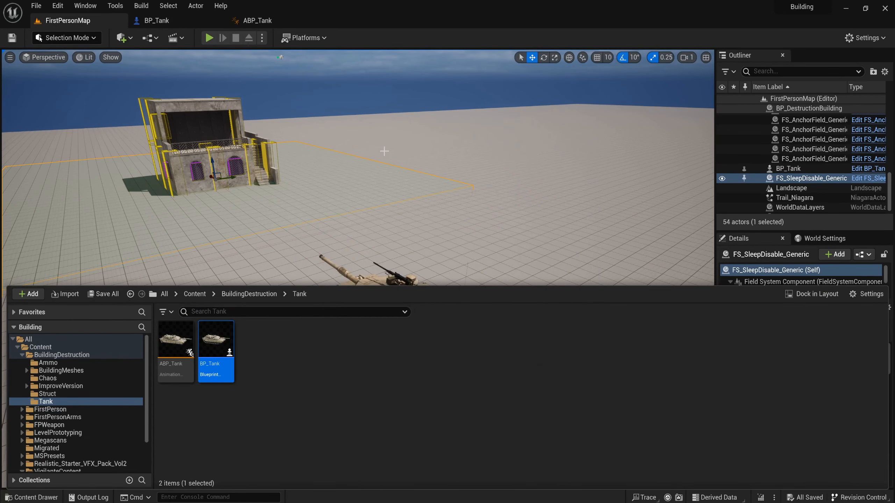
{"action": "left_click", "coordinate": [637, 264]}
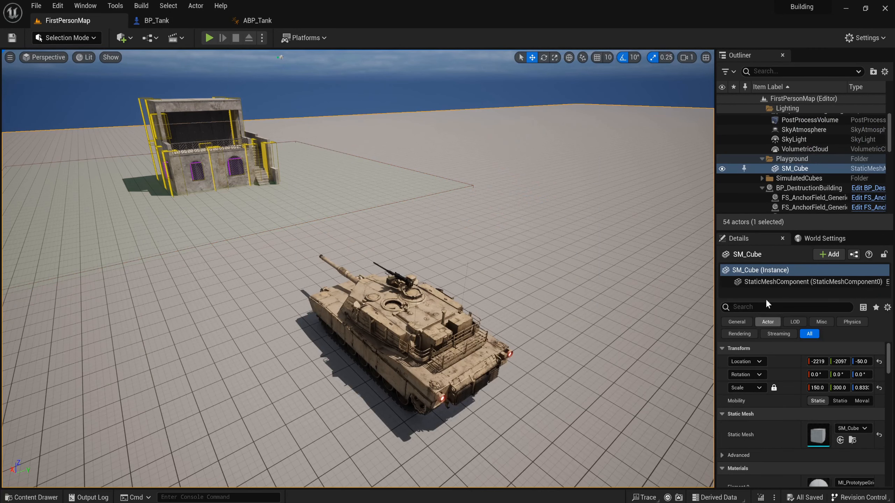
Set the Default Pawn Class of the level's game mode to None in the World Settings
{"action": "left_click", "coordinate": [823, 240]}
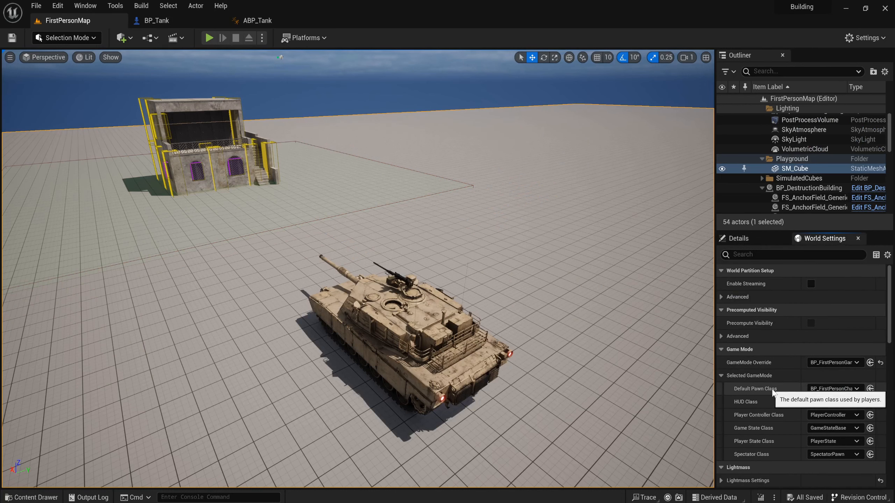
{"action": "left_click", "coordinate": [851, 389]}
{"action": "left_click", "coordinate": [818, 237]}
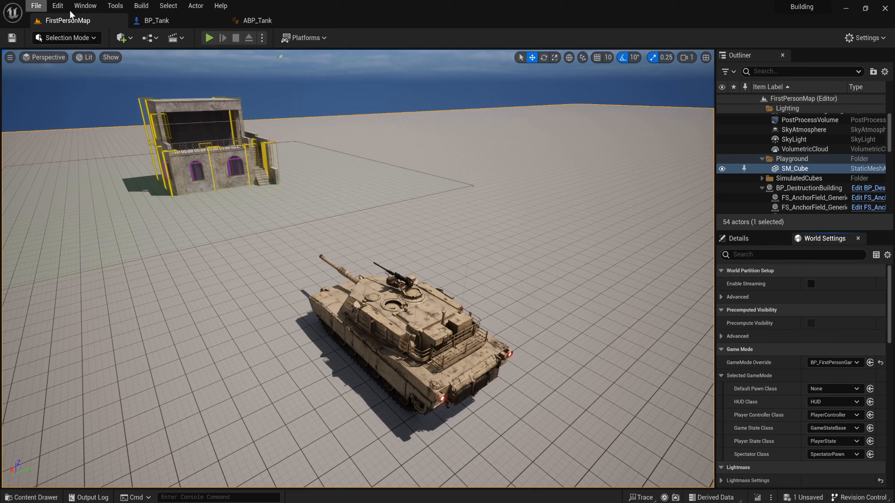
Play the level to check that the tank is possessed at start, stop it, and return to BP_Tank's Event Graph
{"action": "left_click", "coordinate": [209, 37]}
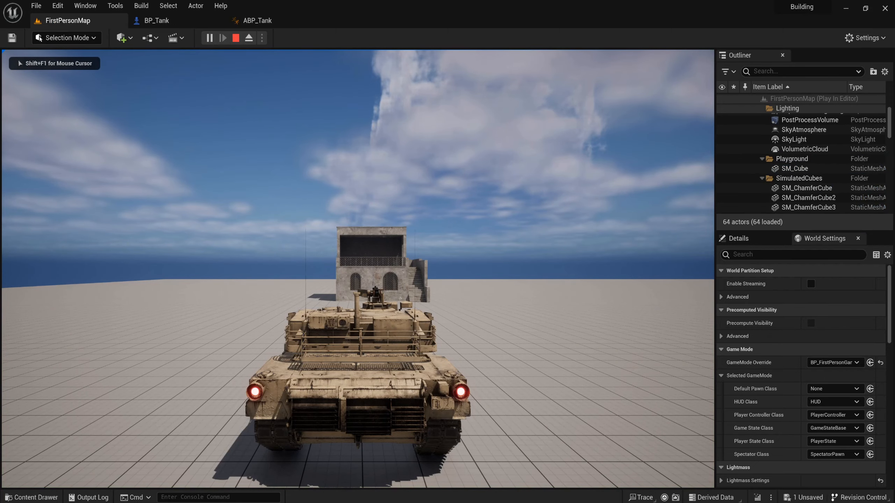
{"action": "key", "text": "Escape"}
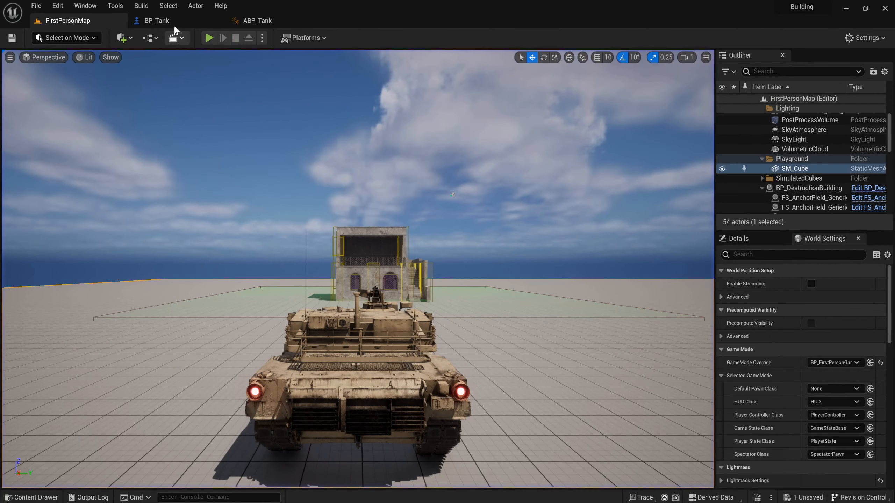
{"action": "left_click", "coordinate": [167, 22]}
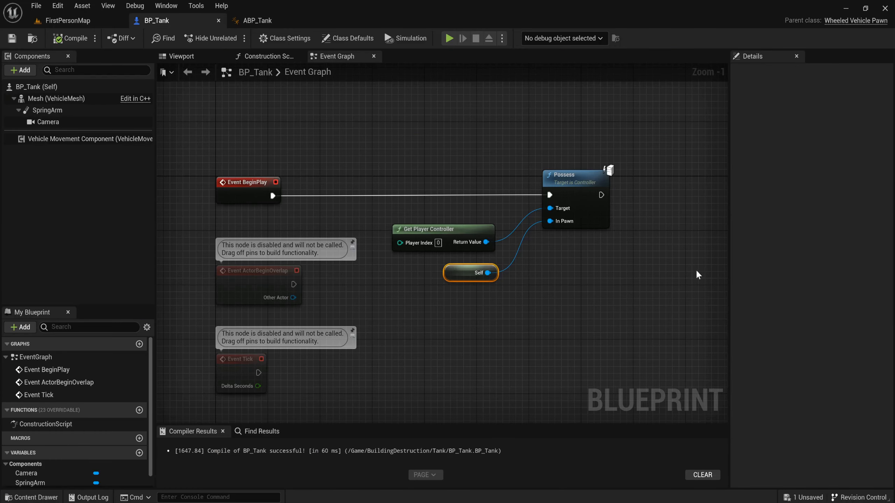
Add a Get Controller node targeting self in the free space beside the Possess node
{"action": "right_click_drag", "start_coordinate": [617, 276], "coordinate": [289, 279]}
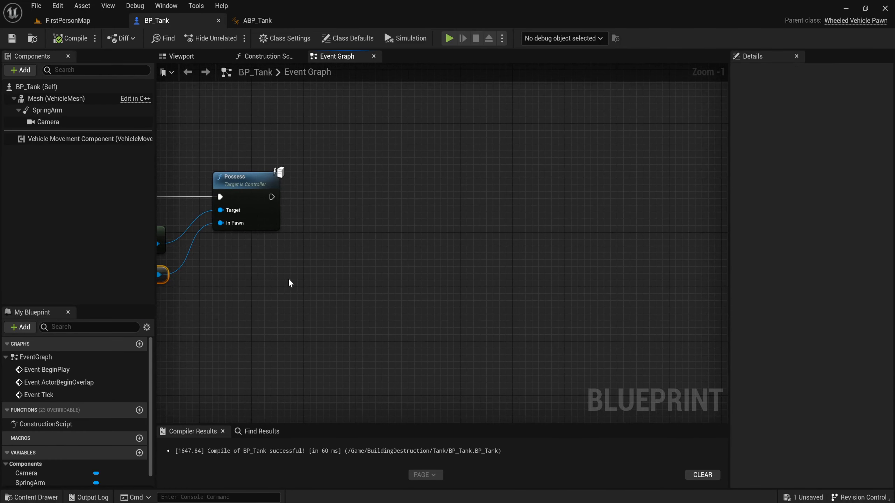
{"action": "right_click", "coordinate": [308, 275]}
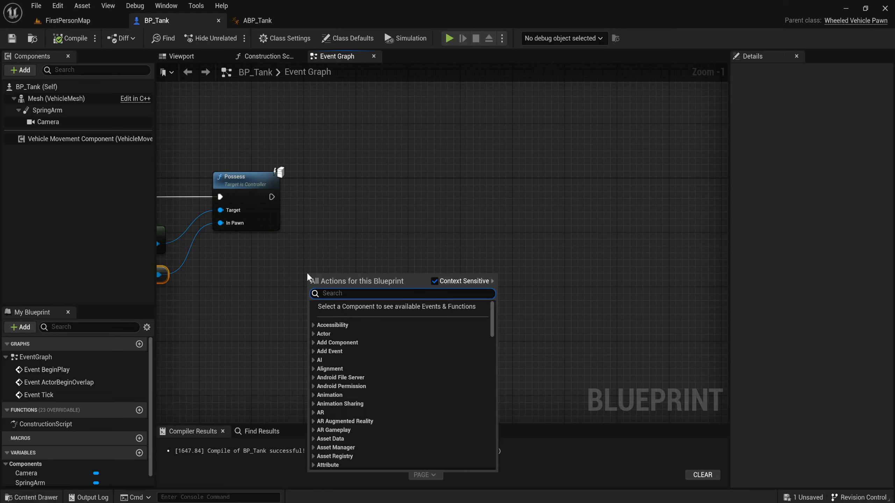
{"action": "type", "text": "get cont"}
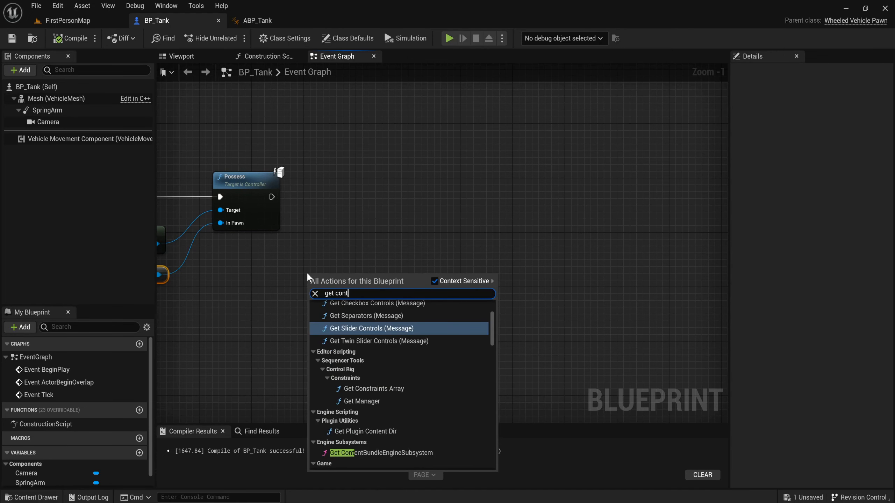
{"action": "type", "text": "roller"}
{"action": "key", "text": "Return"}
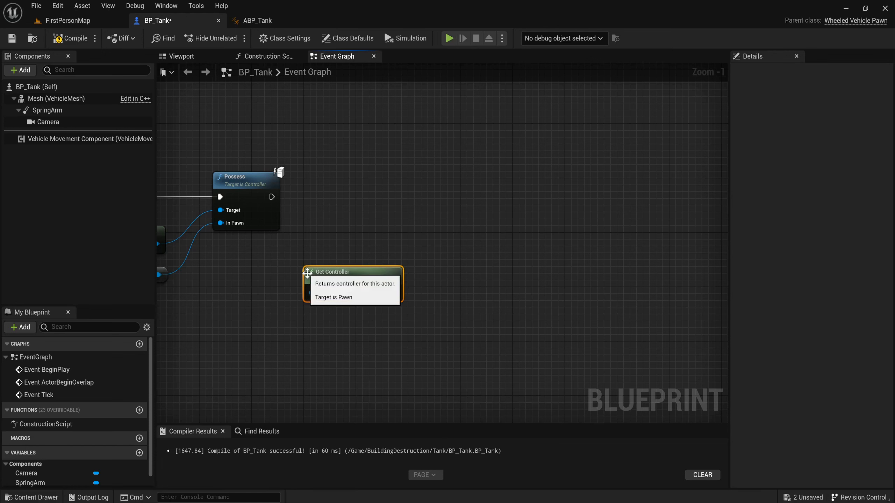
Cast the Get Controller return value to PlayerController and run the cast after the Possess node
{"action": "left_click_drag", "start_coordinate": [393, 293], "coordinate": [427, 217]}
{"action": "type", "text": "cast "}
{"action": "type", "text": "player"}
{"action": "key", "text": "Return"}
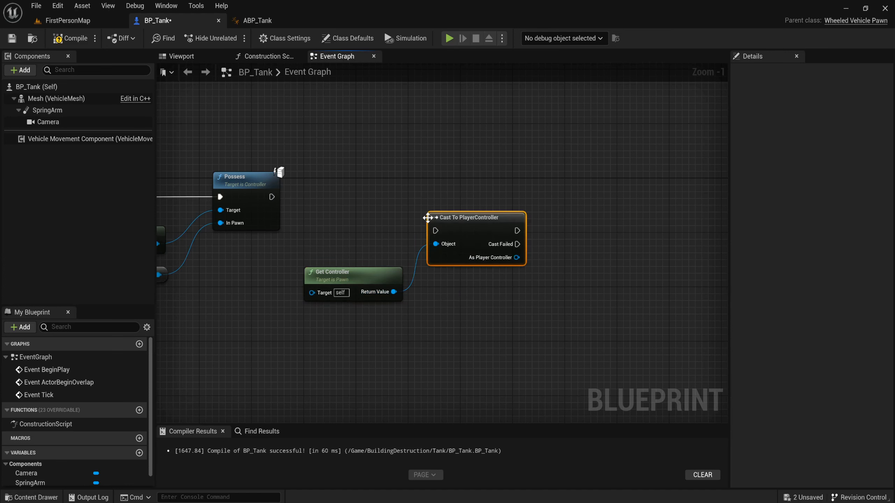
{"action": "left_click_drag", "start_coordinate": [465, 229], "coordinate": [460, 196]}
{"action": "left_click_drag", "start_coordinate": [272, 197], "coordinate": [429, 198]}
Get the Enhanced Input Local Player Subsystem from the cast's As Player Controller output
{"action": "left_click_drag", "start_coordinate": [510, 223], "coordinate": [573, 223]}
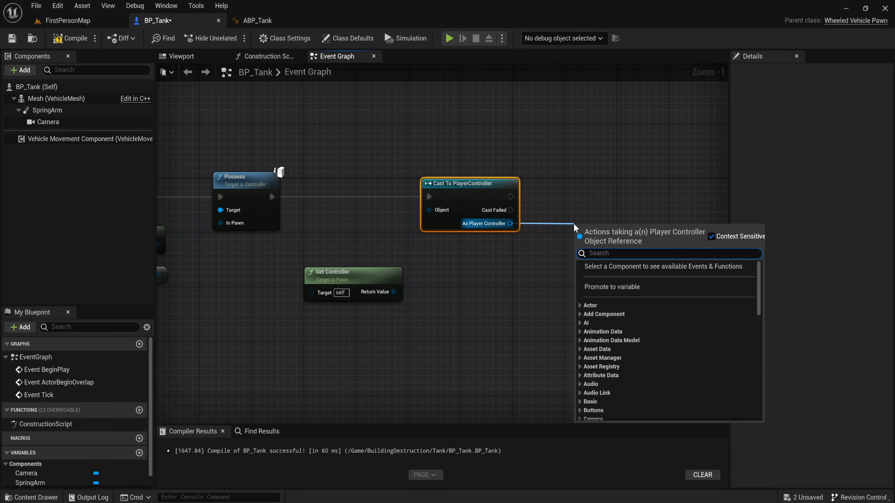
{"action": "type", "text": "enha"}
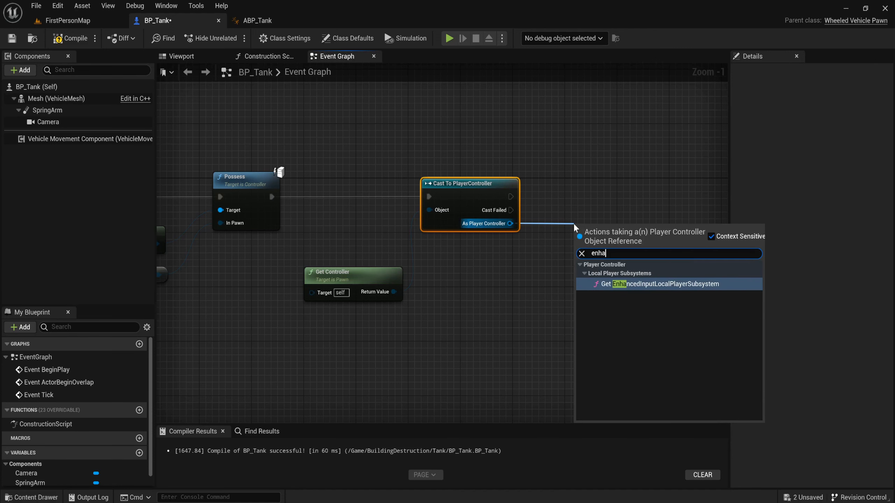
{"action": "type", "text": "n"}
{"action": "key", "text": "Return"}
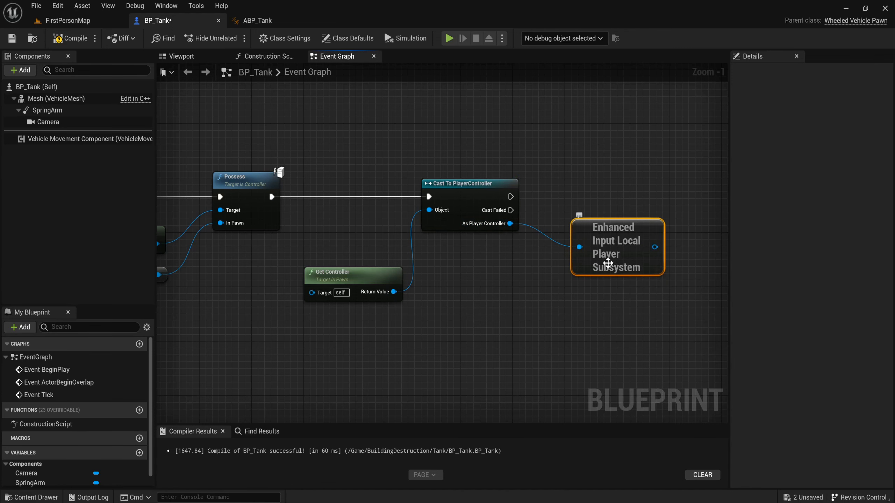
Add an Is Valid check on the Enhanced Input Local Player Subsystem and run it after the Cast To PlayerController node
{"action": "right_click_drag", "start_coordinate": [614, 257], "coordinate": [386, 250]}
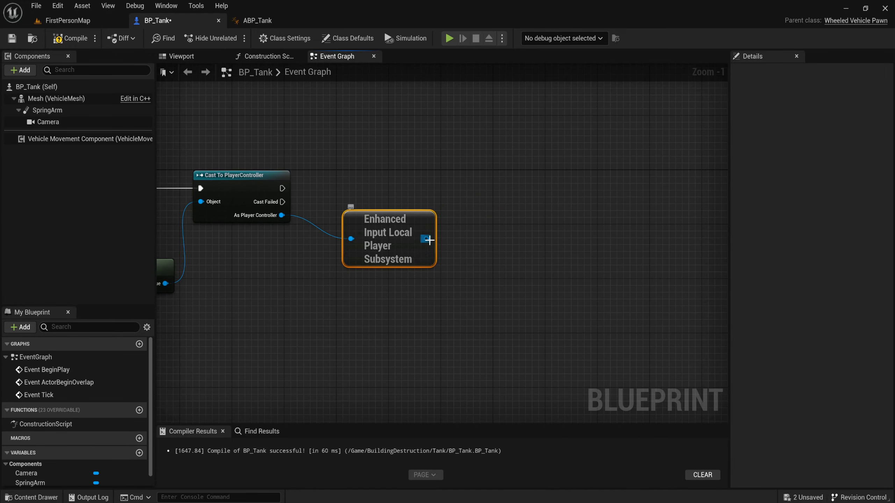
{"action": "left_click_drag", "start_coordinate": [426, 239], "coordinate": [468, 204]}
{"action": "type", "text": "is val"}
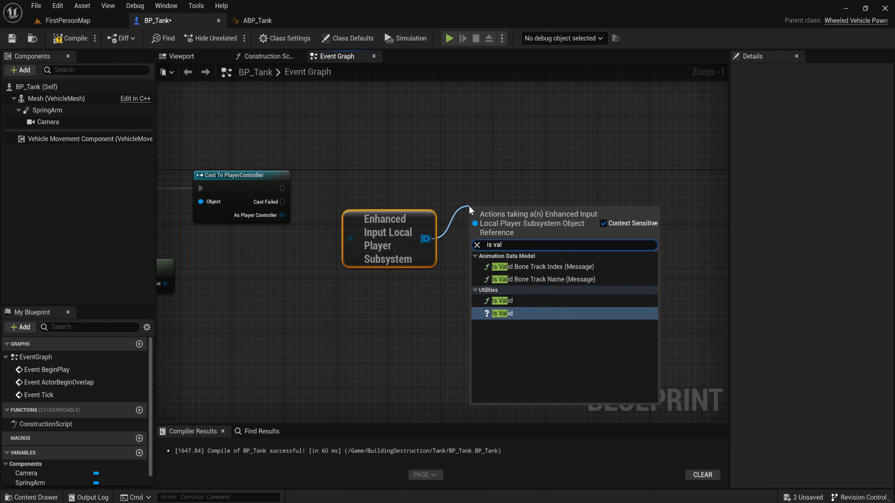
{"action": "key", "text": "Return"}
{"action": "left_click_drag", "start_coordinate": [483, 195], "coordinate": [477, 181]}
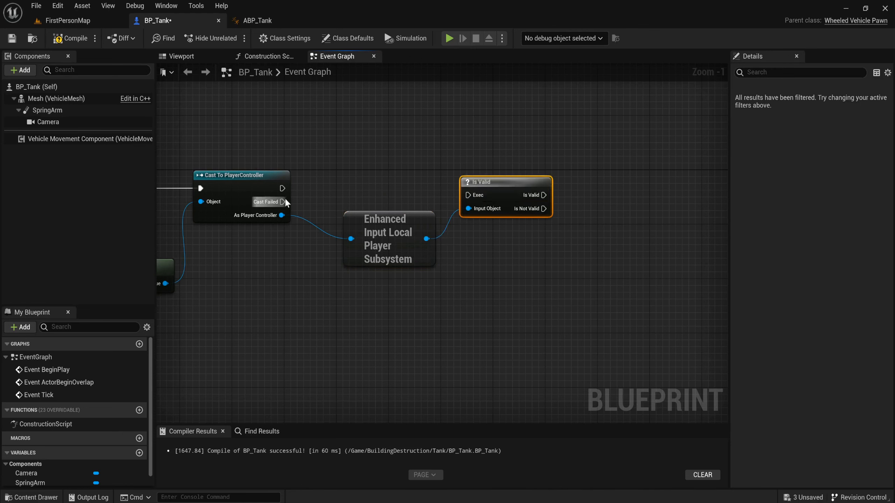
{"action": "left_click_drag", "start_coordinate": [282, 188], "coordinate": [492, 178]}
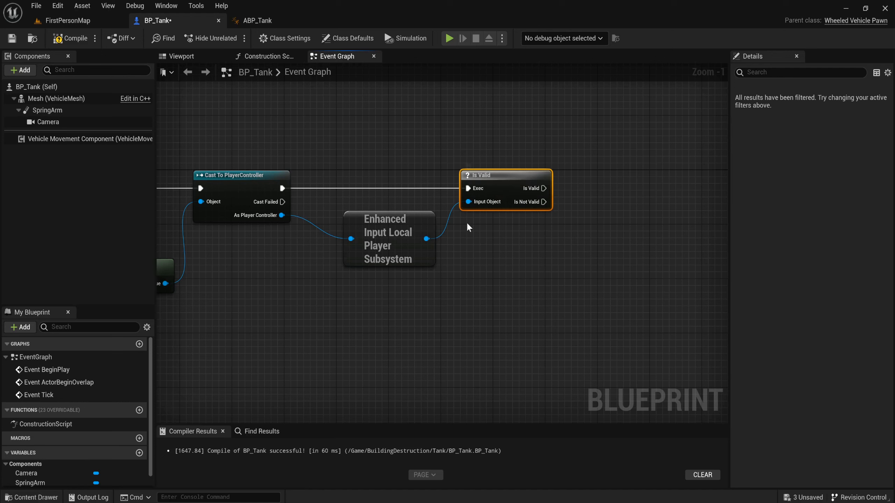
Add an Add Mapping Context node targeting the subsystem, run it from Is Valid, and set its mapping context to IMC_Default
{"action": "left_click_drag", "start_coordinate": [431, 241], "coordinate": [616, 239]}
{"action": "left_click_drag", "start_coordinate": [617, 233], "coordinate": [616, 232]}
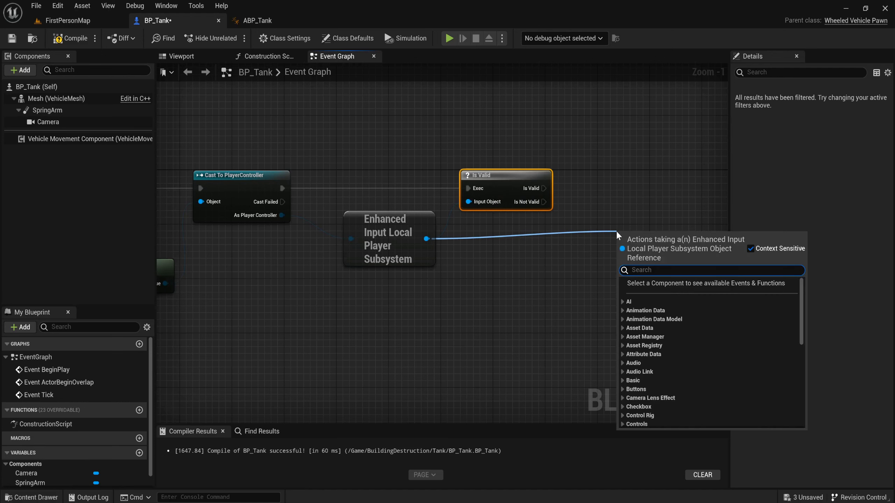
{"action": "type", "text": "add mapping con"}
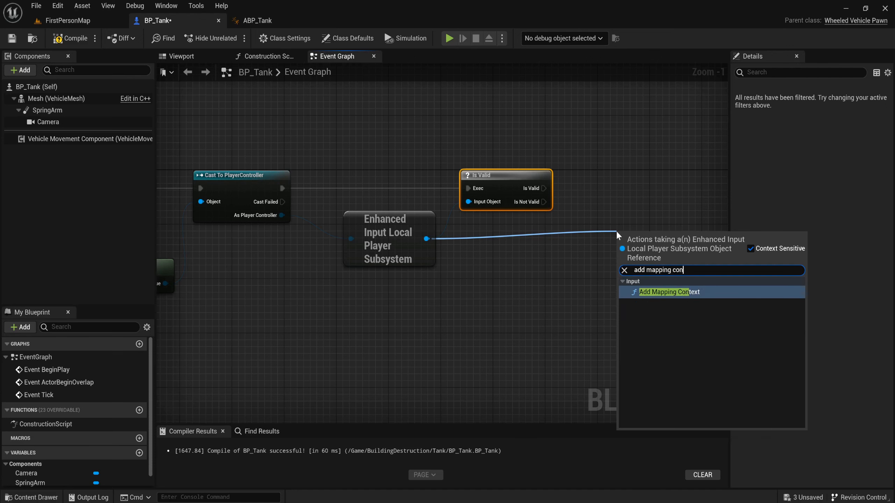
{"action": "key", "text": "Return"}
{"action": "left_click_drag", "start_coordinate": [635, 237], "coordinate": [642, 162]}
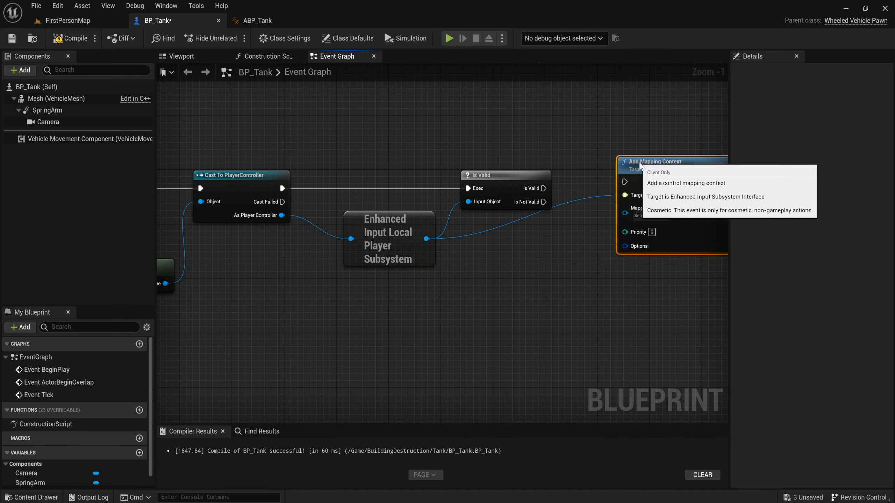
{"action": "left_click_drag", "start_coordinate": [544, 188], "coordinate": [657, 185]}
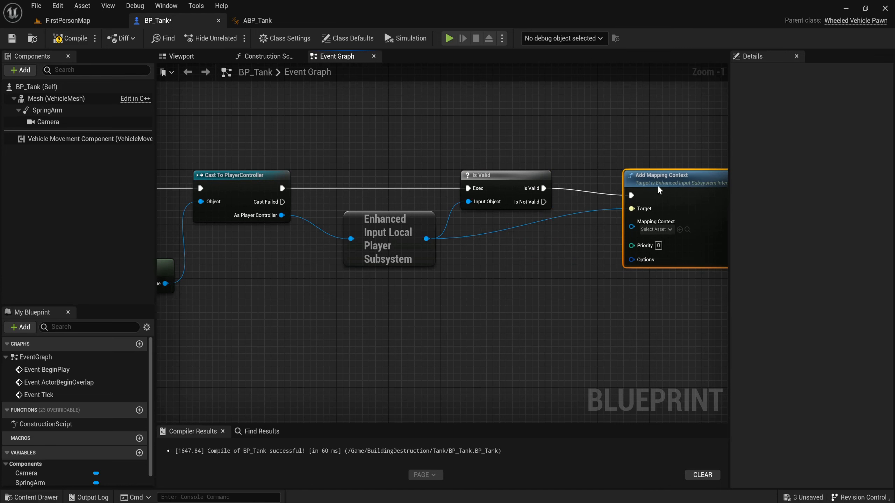
{"action": "right_click_drag", "start_coordinate": [569, 245], "coordinate": [457, 251]}
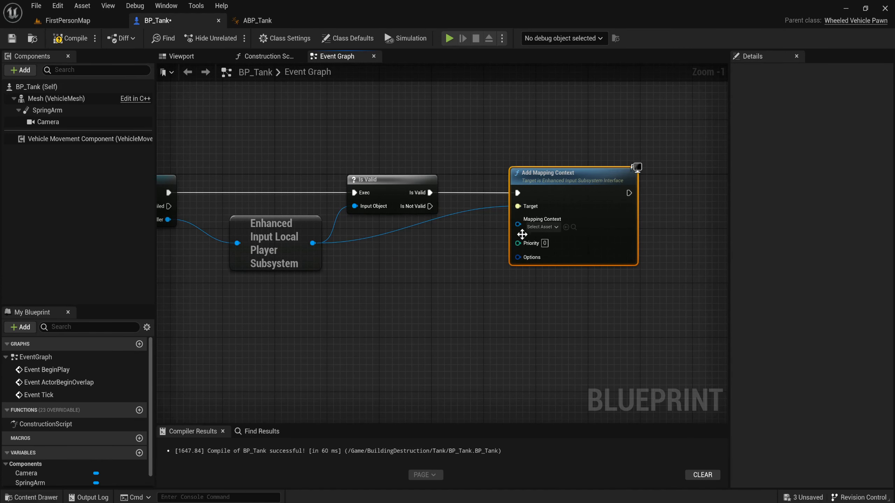
{"action": "left_click", "coordinate": [549, 228]}
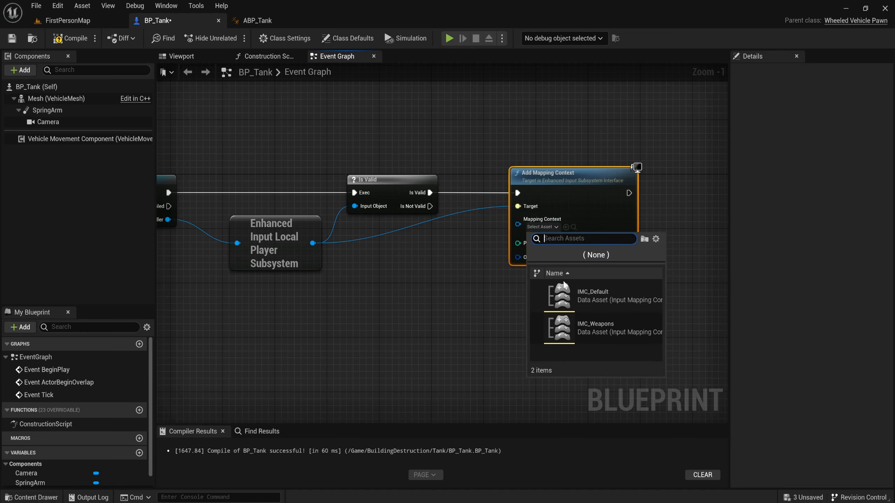
{"action": "left_click", "coordinate": [626, 298]}
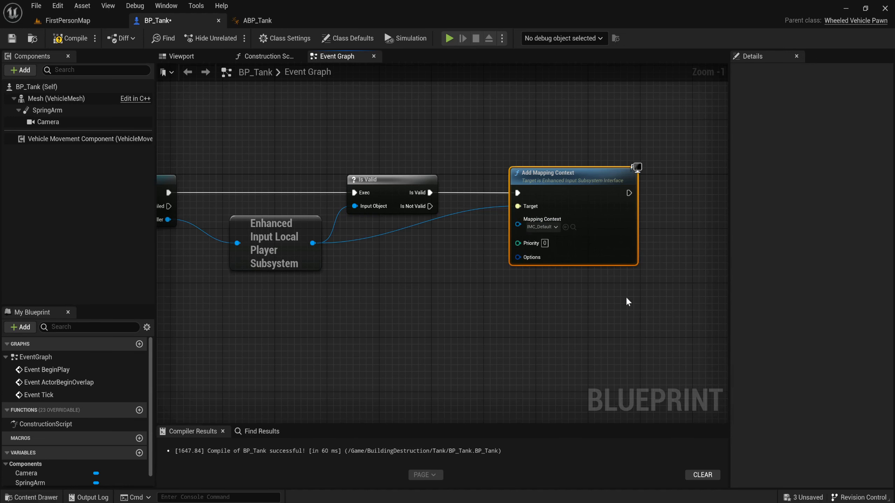
Chain a second Add Mapping Context node targeting the subsystem after the first, with IMC_Weapons as its mapping context
{"action": "scroll", "coordinate": [626, 297], "scroll_direction": "down", "scroll_amount": 2}
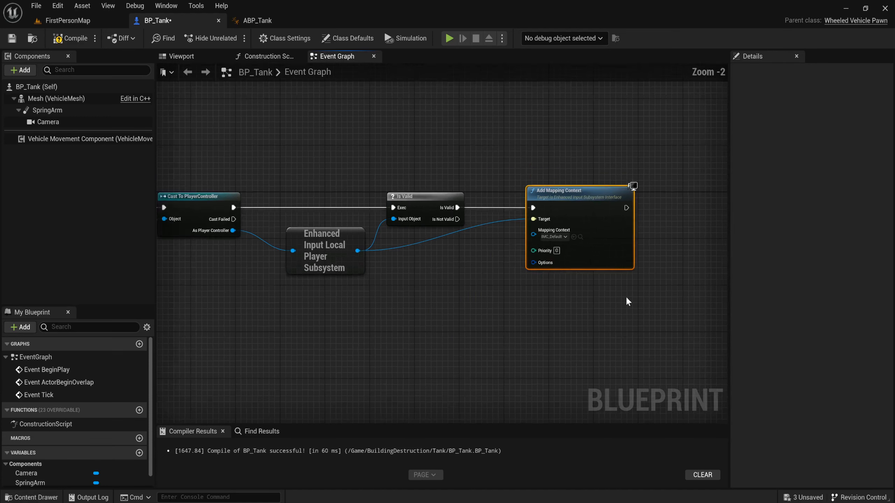
{"action": "right_click_drag", "start_coordinate": [481, 281], "coordinate": [356, 281]}
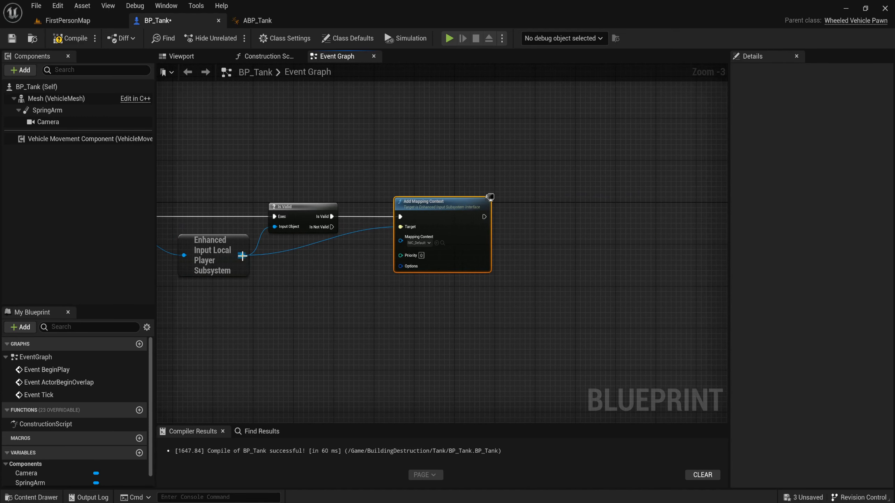
{"action": "left_click_drag", "start_coordinate": [242, 254], "coordinate": [556, 233]}
{"action": "type", "text": "add mapp"}
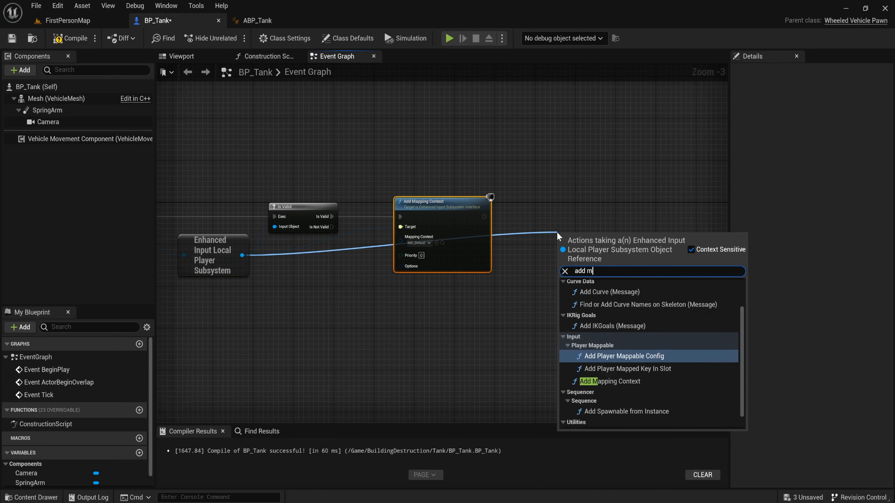
{"action": "key", "text": "Down"}
{"action": "key", "text": "Down"}
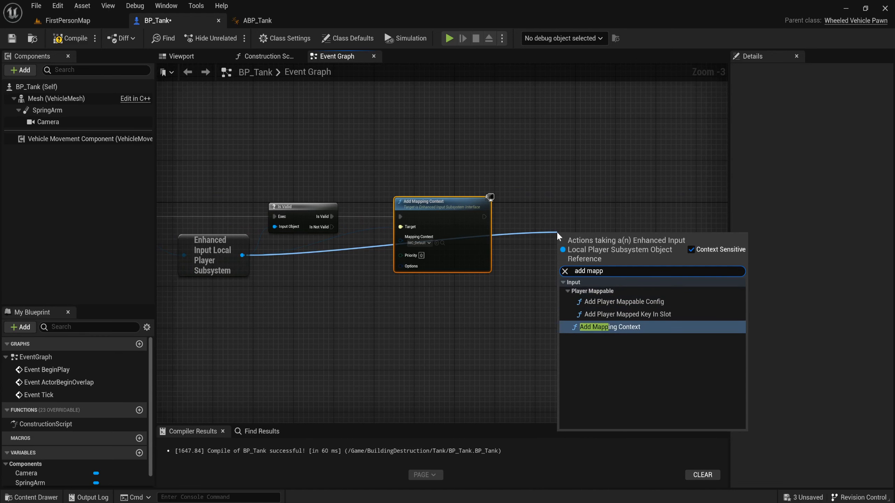
{"action": "key", "text": "Return"}
{"action": "scroll", "coordinate": [556, 233], "scroll_direction": "up", "scroll_amount": 3}
{"action": "left_click_drag", "start_coordinate": [556, 233], "coordinate": [525, 187]}
{"action": "left_click_drag", "start_coordinate": [454, 209], "coordinate": [533, 209]}
{"action": "left_click", "coordinate": [561, 248]}
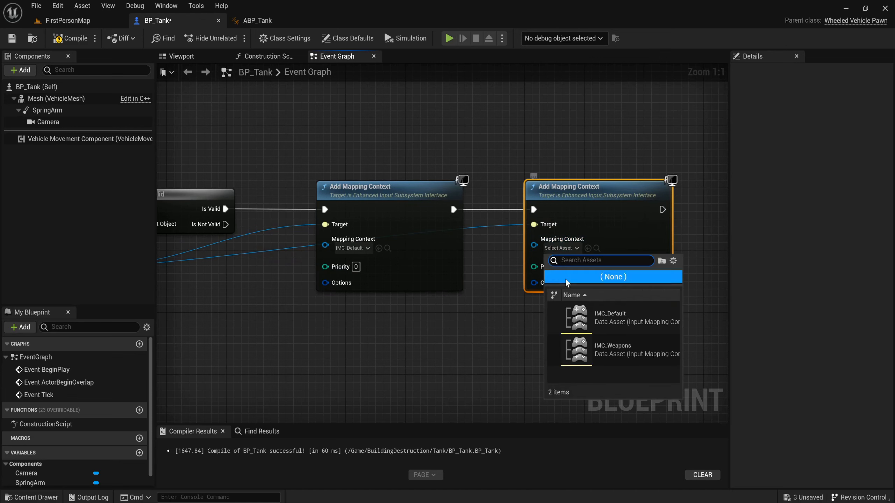
{"action": "left_click", "coordinate": [614, 350]}
Group the nodes from Get Controller through the mapping contexts in a comment titled "Add Input Mapping"
{"action": "scroll", "coordinate": [468, 309], "scroll_direction": "down", "scroll_amount": 1}
{"action": "scroll", "coordinate": [469, 309], "scroll_direction": "down", "scroll_amount": 3}
{"action": "right_click_drag", "start_coordinate": [385, 297], "coordinate": [507, 244]}
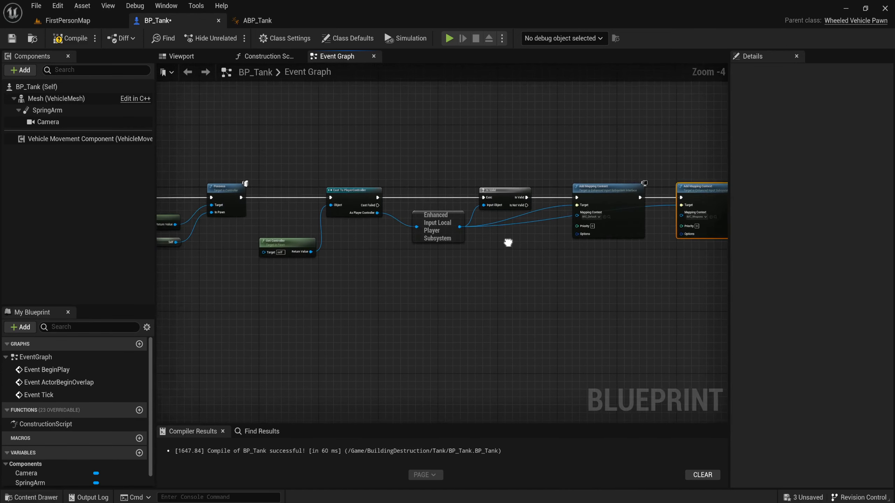
{"action": "scroll", "coordinate": [506, 242], "scroll_direction": "down", "scroll_amount": 1}
{"action": "left_click_drag", "start_coordinate": [652, 289], "coordinate": [329, 150]}
{"action": "key", "text": "c"}
{"action": "scroll", "coordinate": [342, 177], "scroll_direction": "up", "scroll_amount": 4}
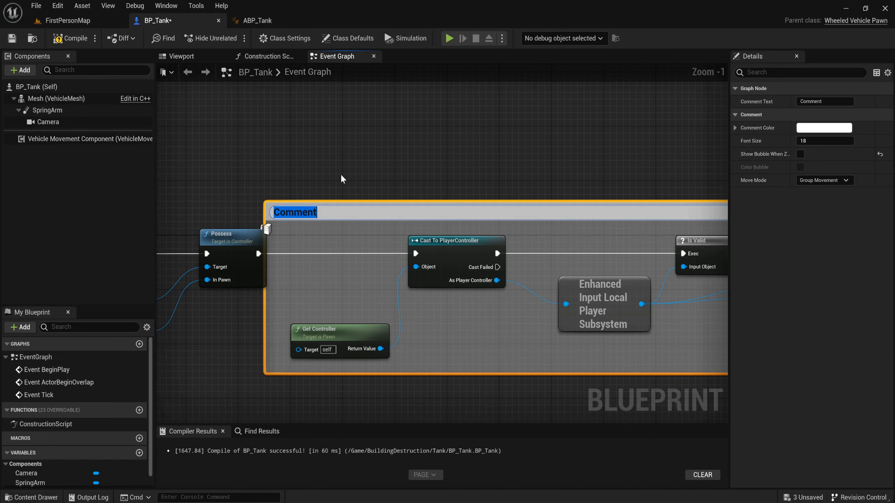
{"action": "type", "text": "Add"}
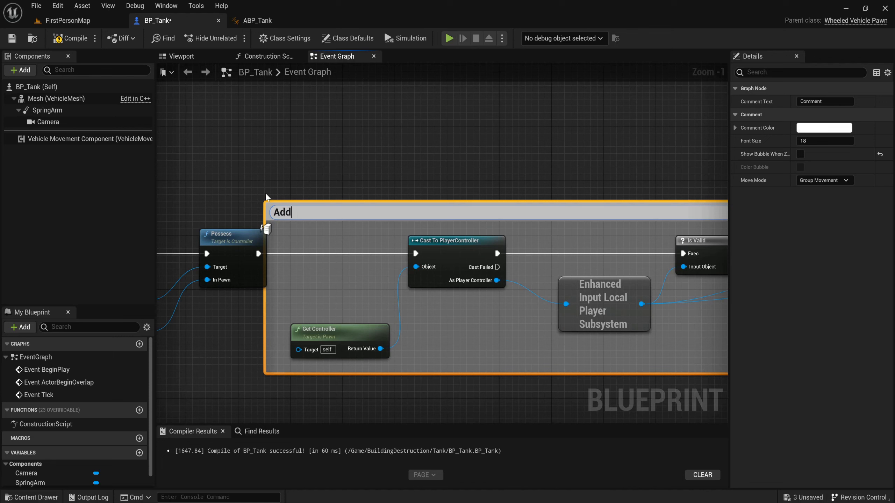
{"action": "type", "text": " Mapp"}
{"action": "type", "text": "Input"}
{"action": "left_click", "coordinate": [475, 135]}
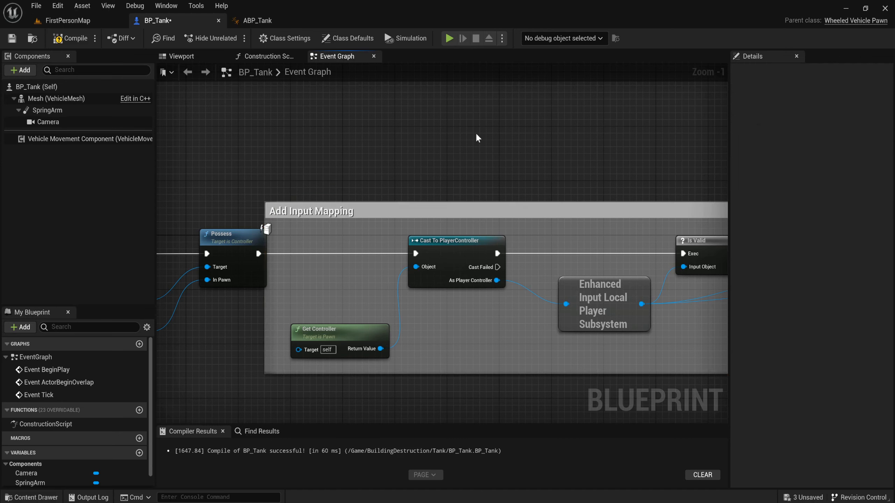
{"action": "scroll", "coordinate": [419, 157], "scroll_direction": "down", "scroll_amount": 1}
{"action": "right_click_drag", "start_coordinate": [419, 156], "coordinate": [324, 168]}
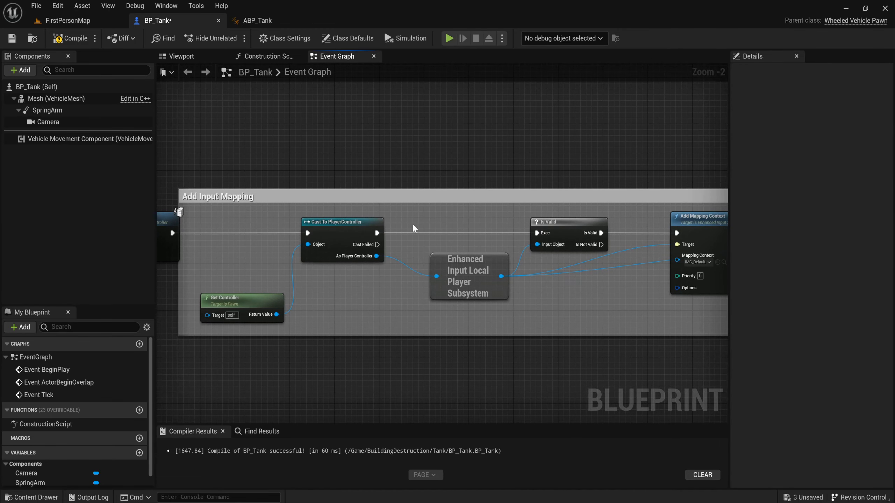
{"action": "right_click_drag", "start_coordinate": [564, 229], "coordinate": [432, 224]}
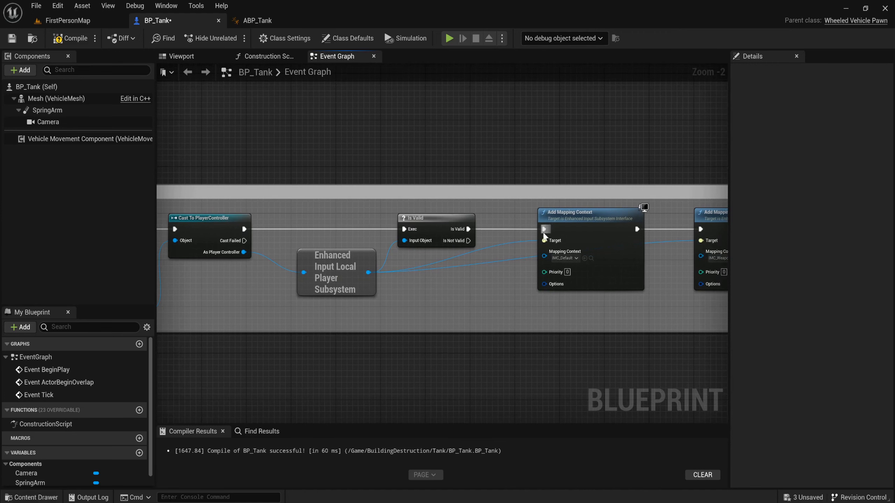
{"action": "scroll", "coordinate": [575, 236], "scroll_direction": "down", "scroll_amount": 2}
{"action": "scroll", "coordinate": [571, 241], "scroll_direction": "down", "scroll_amount": 1}
Add the IA_Look Enhanced Input Action event in the free space below Event Tick
{"action": "right_click_drag", "start_coordinate": [421, 282], "coordinate": [574, 173]}
{"action": "scroll", "coordinate": [365, 145], "scroll_direction": "up", "scroll_amount": 2}
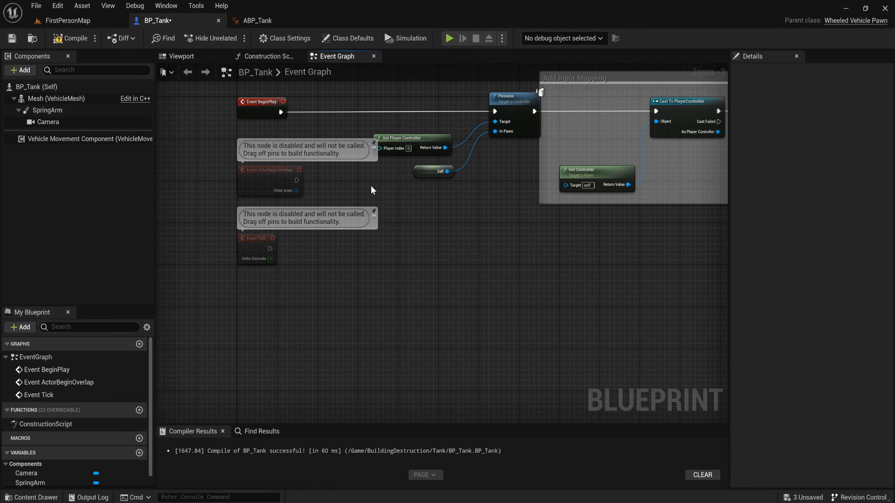
{"action": "right_click_drag", "start_coordinate": [273, 331], "coordinate": [331, 267]}
{"action": "scroll", "coordinate": [331, 266], "scroll_direction": "up", "scroll_amount": 3}
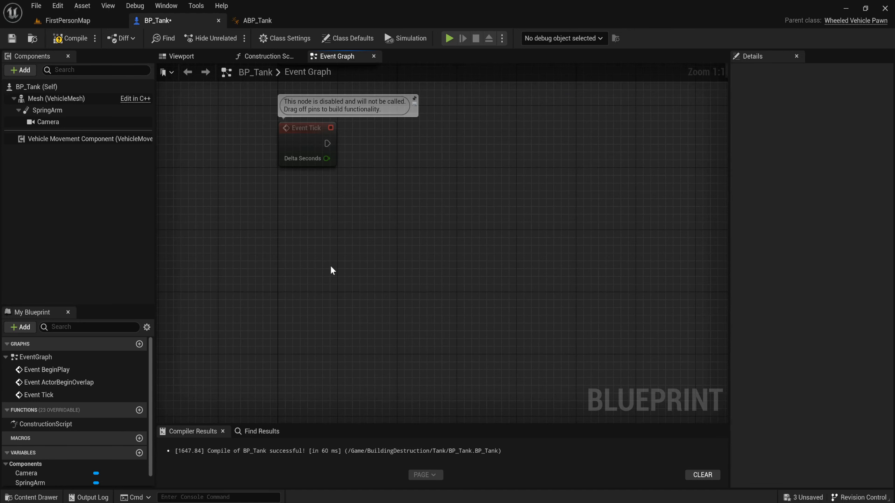
{"action": "right_click", "coordinate": [331, 267]}
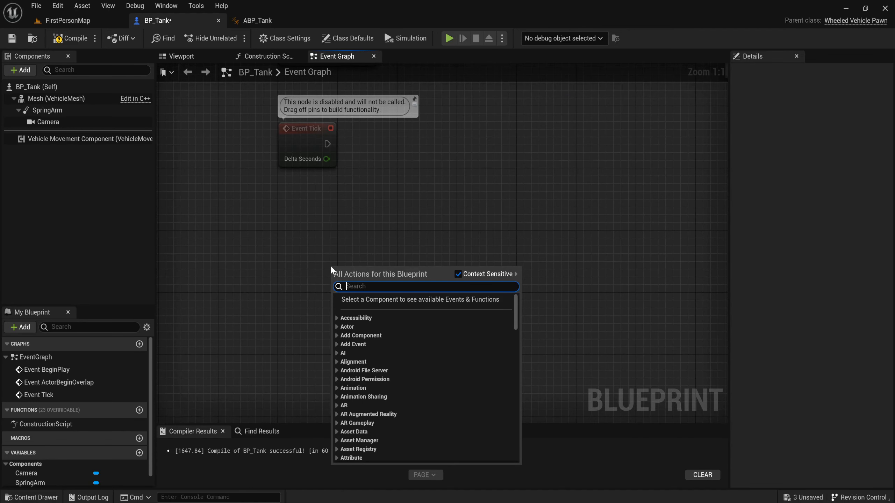
{"action": "type", "text": "IA"}
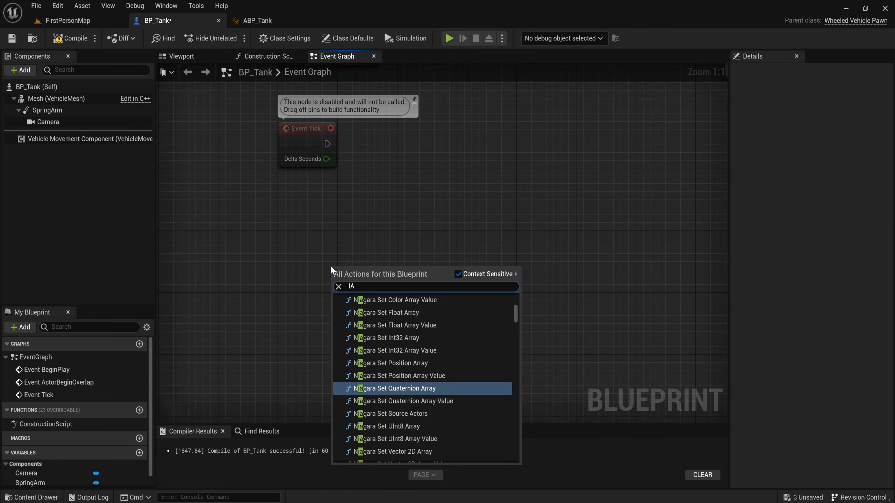
{"action": "type", "text": "_Look"}
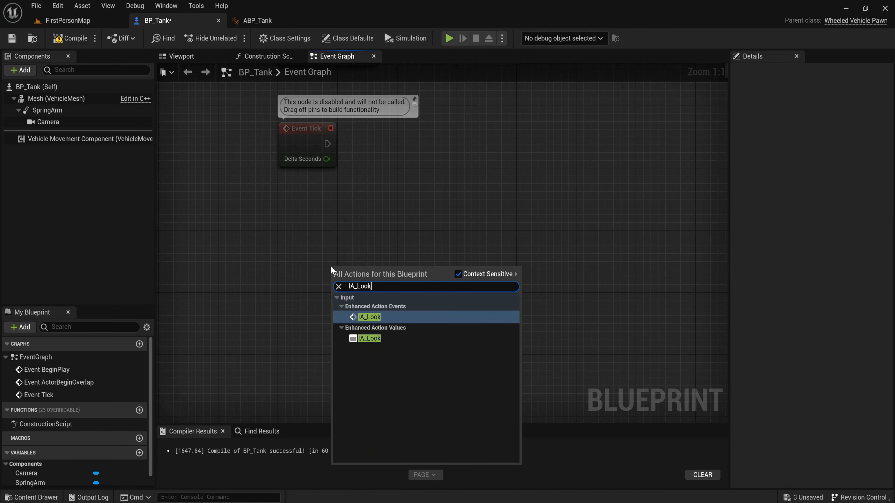
{"action": "key", "text": "Down"}
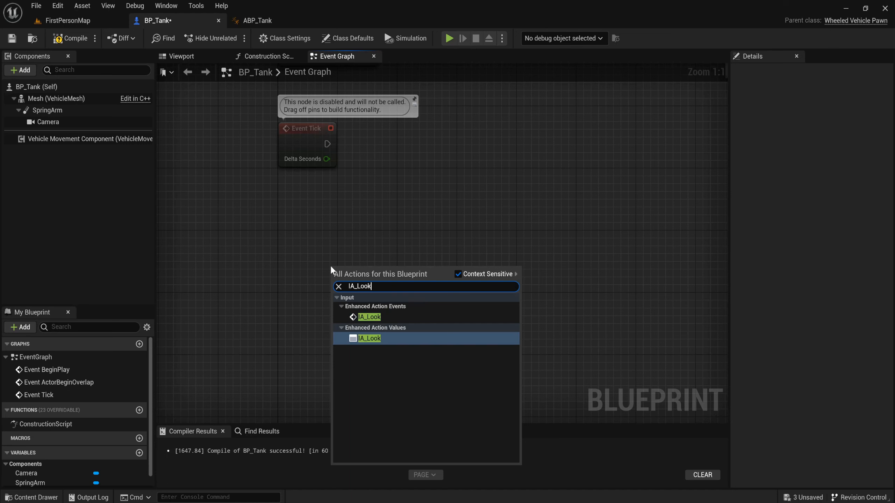
{"action": "left_click", "coordinate": [393, 319]}
{"action": "left_click_drag", "start_coordinate": [385, 303], "coordinate": [334, 284]}
Split the IA_Look event's Action Value struct pin into separate X and Y values
{"action": "right_click_drag", "start_coordinate": [429, 365], "coordinate": [338, 373]}
{"action": "right_click", "coordinate": [280, 349]}
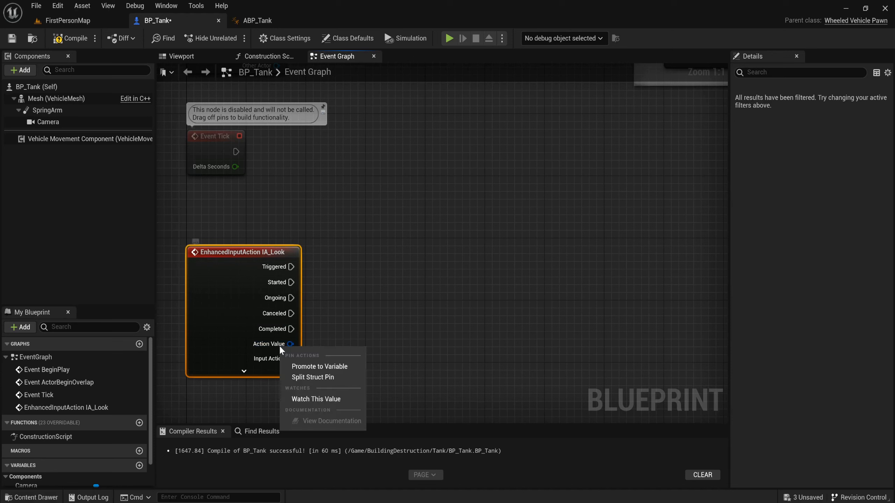
{"action": "left_click", "coordinate": [309, 377]}
Feed Action Value X into an Add Controller Yaw Input node and run it from the IA_Look event's Triggered output
{"action": "left_click_drag", "start_coordinate": [290, 344], "coordinate": [358, 272]}
{"action": "type", "text": "add controll"}
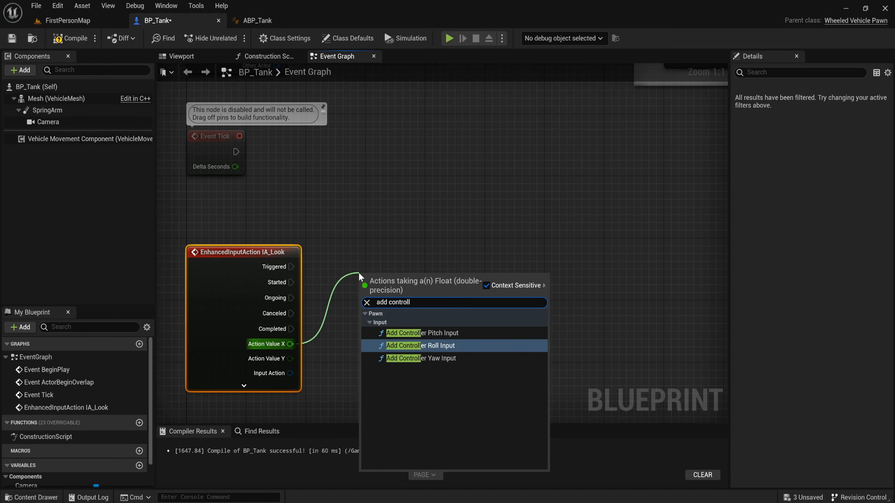
{"action": "key", "text": "Down"}
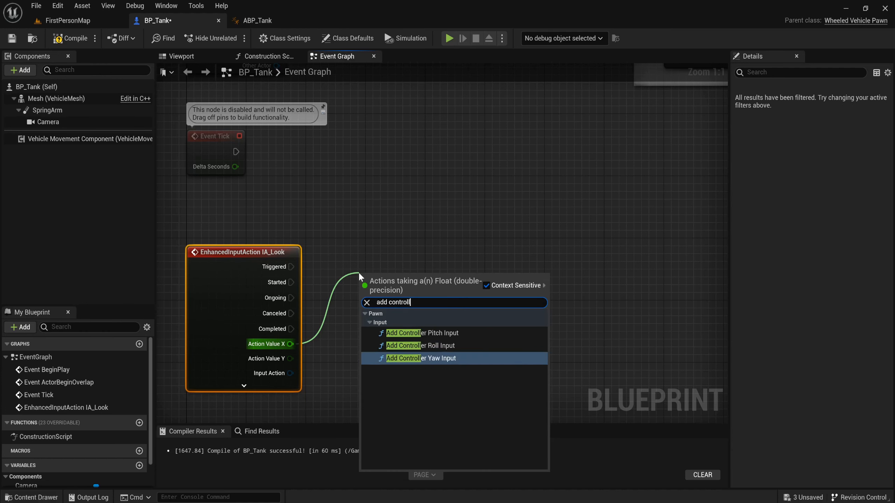
{"action": "key", "text": "Return"}
{"action": "left_click_drag", "start_coordinate": [371, 279], "coordinate": [372, 247]}
{"action": "left_click_drag", "start_coordinate": [286, 273], "coordinate": [366, 267]}
Feed Action Value Y into an Add Controller Pitch Input node and run it after the Add Controller Yaw Input node
{"action": "right_click_drag", "start_coordinate": [345, 361], "coordinate": [227, 299]}
{"action": "left_click_drag", "start_coordinate": [180, 304], "coordinate": [393, 231]}
{"action": "type", "text": "add"}
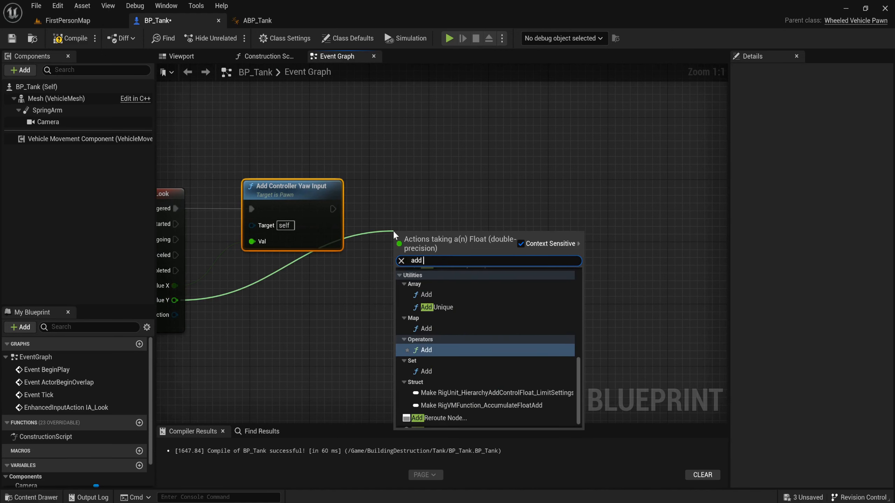
{"action": "type", "text": " controller pi"}
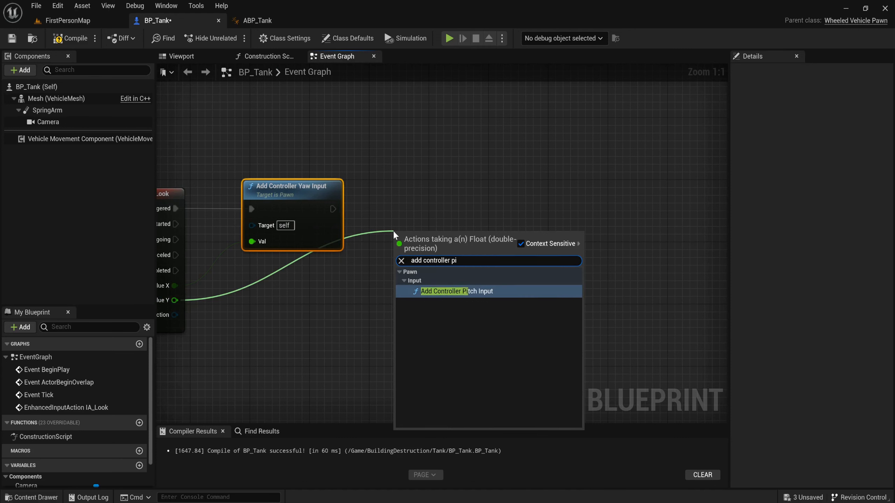
{"action": "key", "text": "Return"}
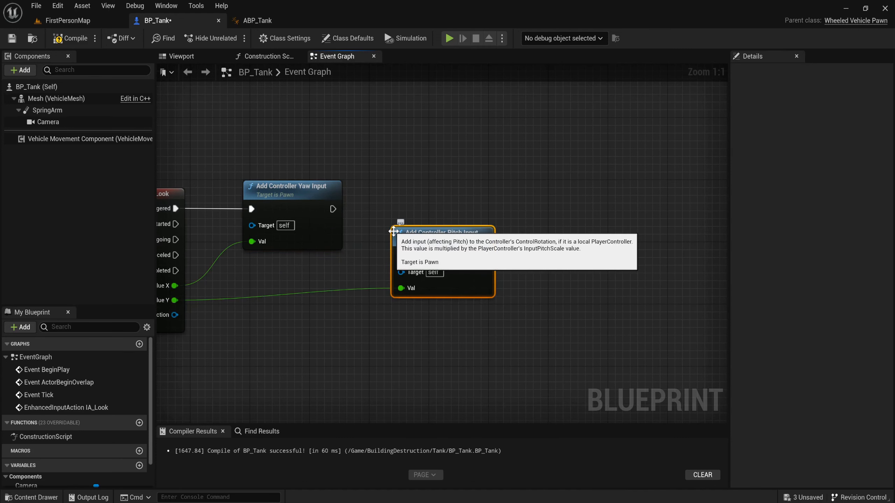
{"action": "left_click_drag", "start_coordinate": [393, 231], "coordinate": [408, 184]}
{"action": "left_click_drag", "start_coordinate": [333, 209], "coordinate": [415, 209]}
Wrap the IA_Look event and its yaw and pitch input nodes in a comment box titled Camera
{"action": "scroll", "coordinate": [419, 208], "scroll_direction": "down", "scroll_amount": 3}
{"action": "right_click_drag", "start_coordinate": [424, 208], "coordinate": [599, 324]}
{"action": "left_click_drag", "start_coordinate": [648, 319], "coordinate": [216, 204]}
{"action": "key", "text": "c"}
{"action": "scroll", "coordinate": [406, 183], "scroll_direction": "up", "scroll_amount": 1}
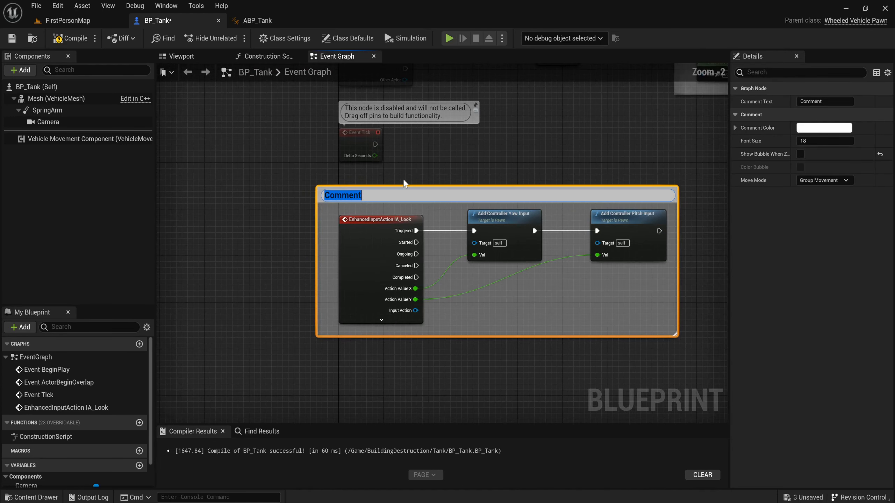
{"action": "type", "text": "C"}
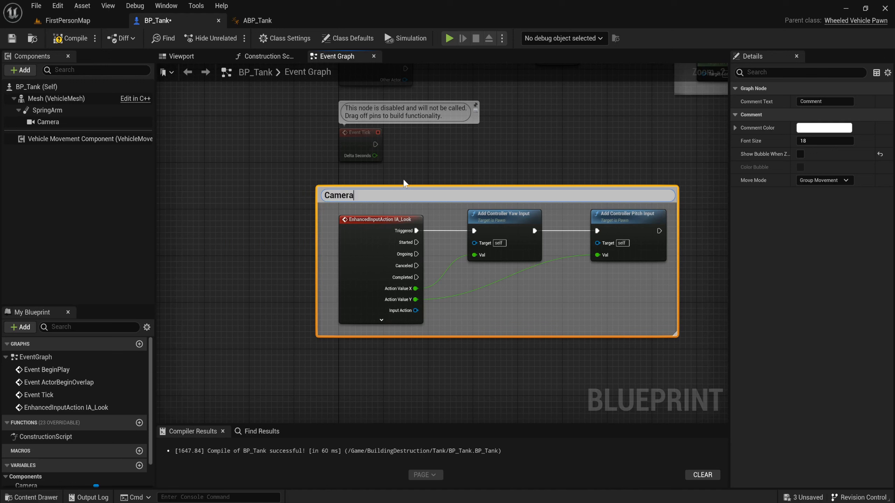
{"action": "type", "text": "amera"}
{"action": "key", "text": "Return"}
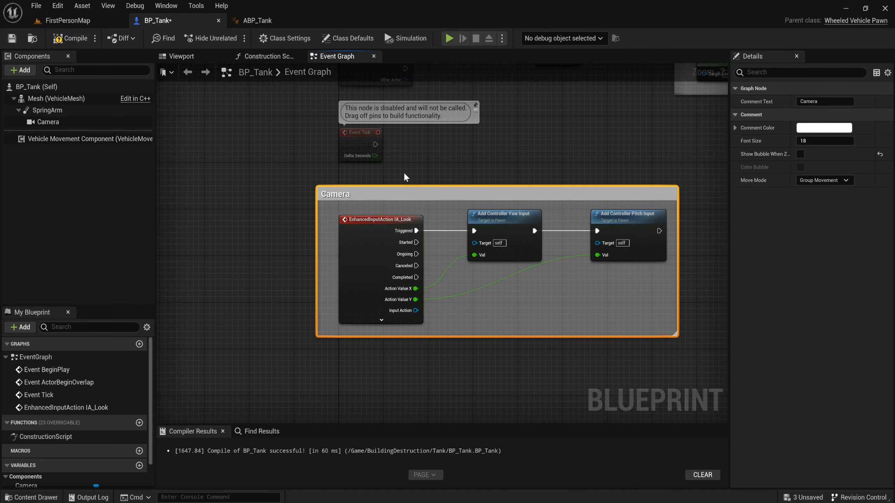
Move the Camera comment group further down, leaving free space below the Event BeginPlay logic
{"action": "scroll", "coordinate": [485, 184], "scroll_direction": "down", "scroll_amount": 3}
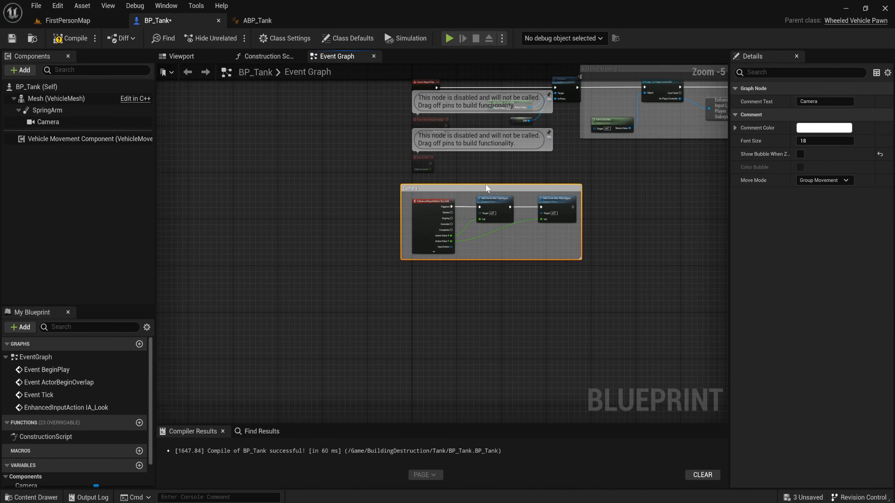
{"action": "left_click", "coordinate": [318, 210]}
{"action": "left_click_drag", "start_coordinate": [321, 200], "coordinate": [335, 251]}
Insert a Sequence node between Event BeginPlay and the Possess node
{"action": "right_click_drag", "start_coordinate": [343, 125], "coordinate": [310, 202]}
{"action": "scroll", "coordinate": [305, 180], "scroll_direction": "up", "scroll_amount": 4}
{"action": "left_click_drag", "start_coordinate": [295, 176], "coordinate": [354, 175]}
{"action": "type", "text": "se"}
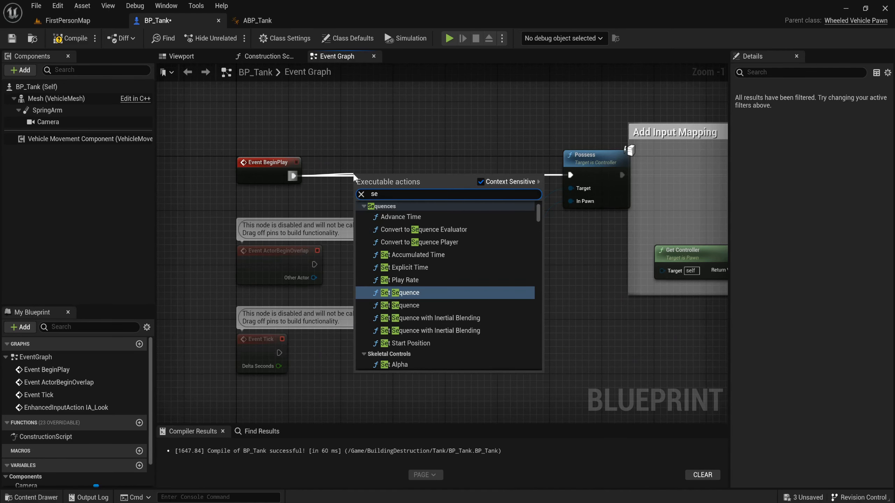
{"action": "type", "text": "qu"}
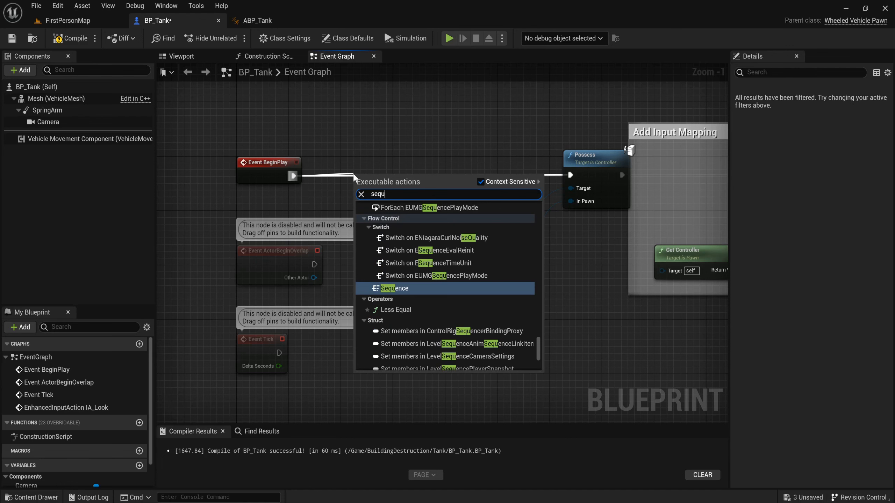
{"action": "key", "text": "Return"}
{"action": "left_click_drag", "start_coordinate": [354, 174], "coordinate": [368, 161]}
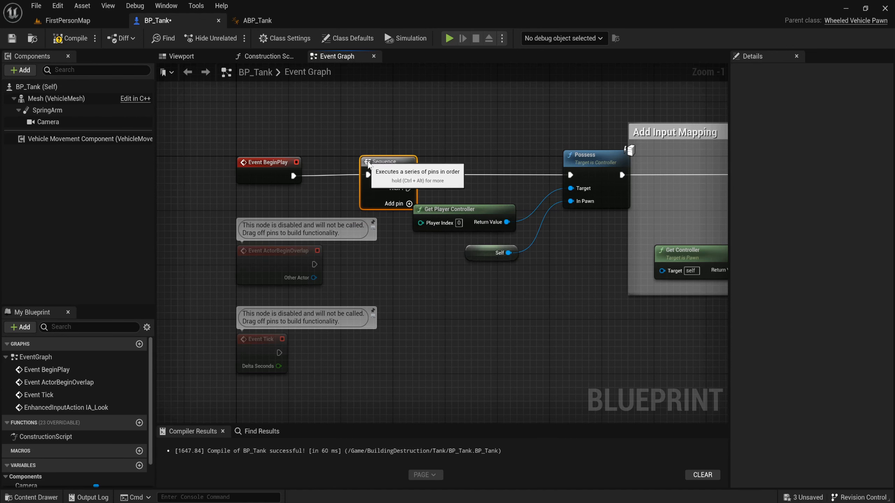
Add a Get Player Camera Manager node in the free space below the Possess node's inputs
{"action": "right_click_drag", "start_coordinate": [455, 309], "coordinate": [369, 286]}
{"action": "scroll", "coordinate": [360, 285], "scroll_direction": "up", "scroll_amount": 1}
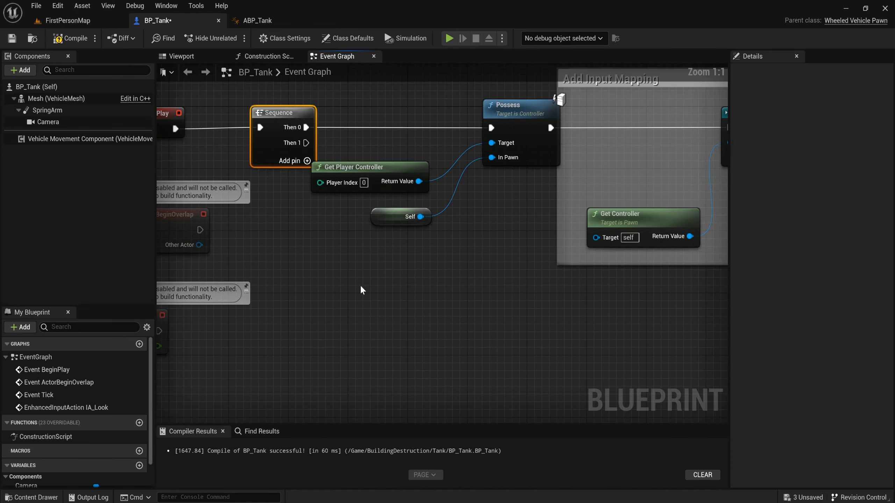
{"action": "right_click", "coordinate": [316, 346]}
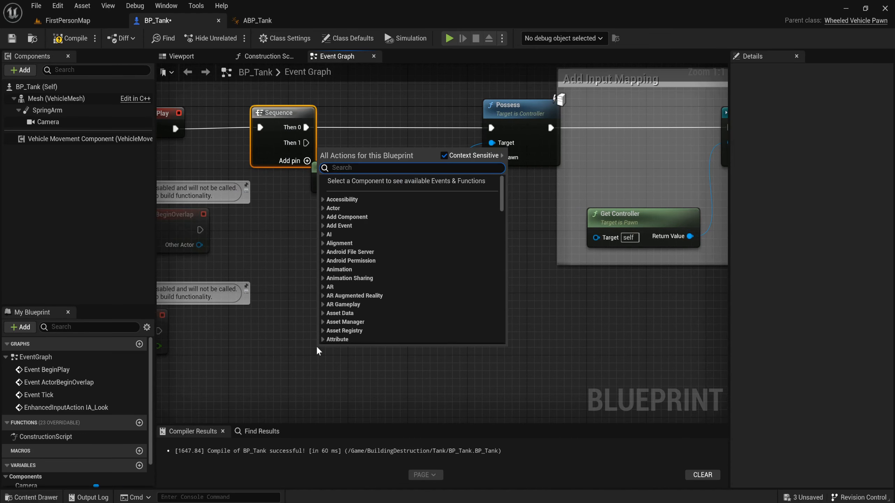
{"action": "type", "text": "get player"}
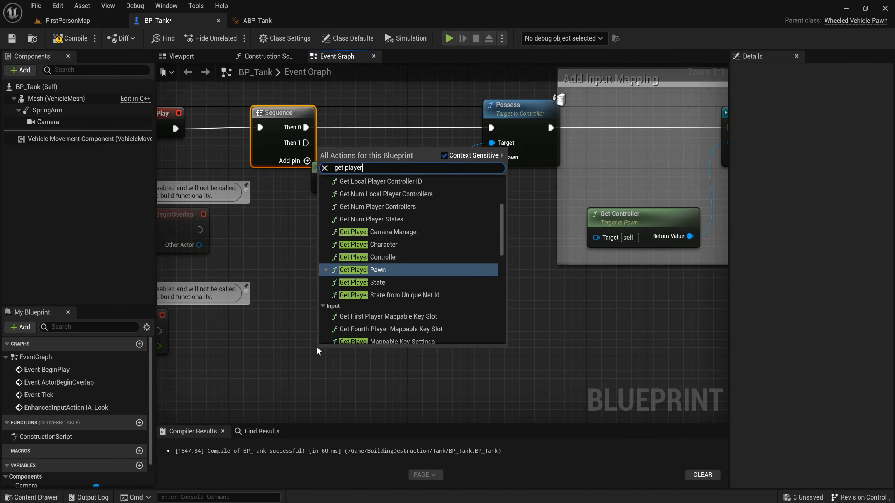
{"action": "type", "text": " camer"}
{"action": "key", "text": "Return"}
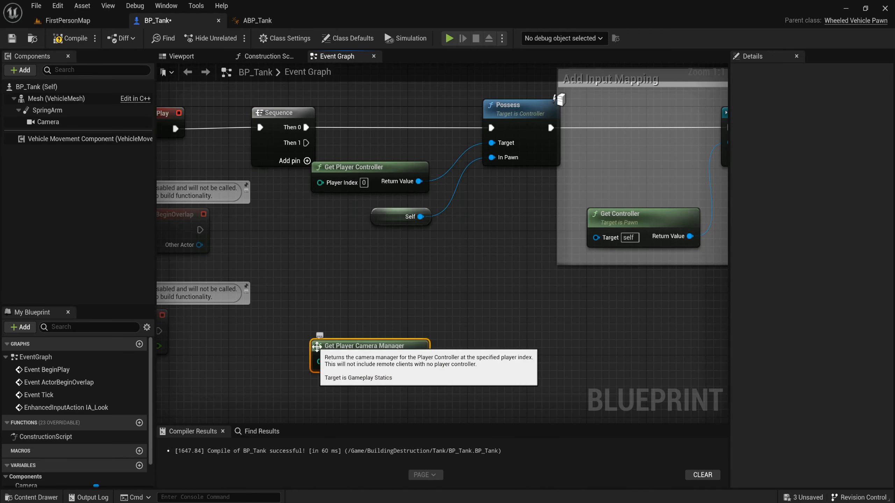
Add a Set View Pitch Min node targeting the Get Player Camera Manager return value
{"action": "left_click_drag", "start_coordinate": [419, 360], "coordinate": [479, 333]}
{"action": "type", "text": "set v"}
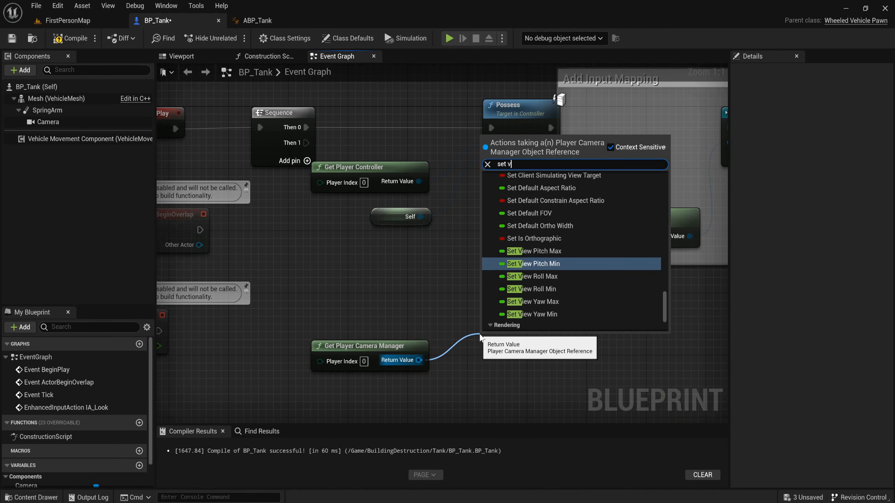
{"action": "type", "text": "iew pi"}
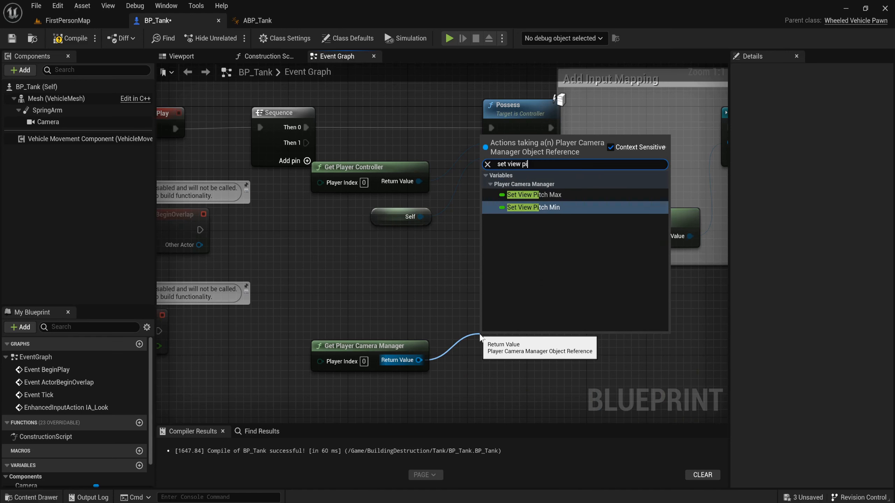
{"action": "type", "text": "t"}
{"action": "key", "text": "Return"}
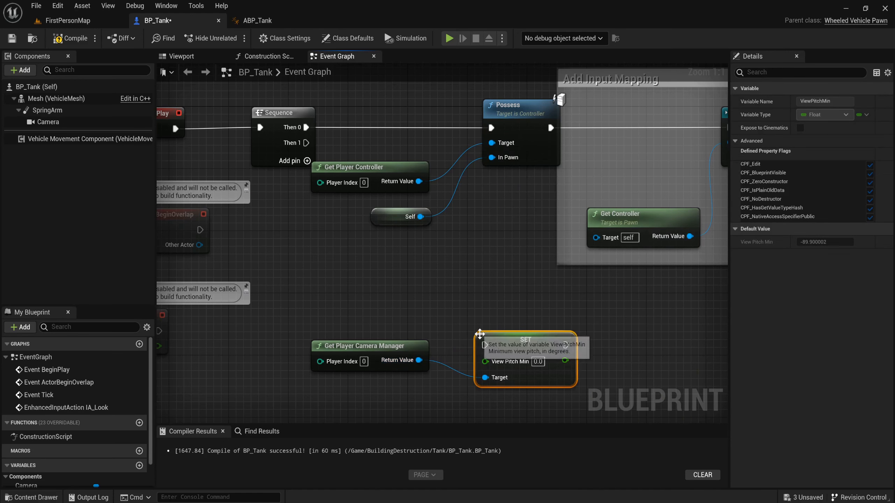
Add a Set View Pitch Max node targeting the same camera manager and run it after Set View Pitch Min
{"action": "left_click_drag", "start_coordinate": [540, 363], "coordinate": [593, 371]}
{"action": "type", "text": "set view "}
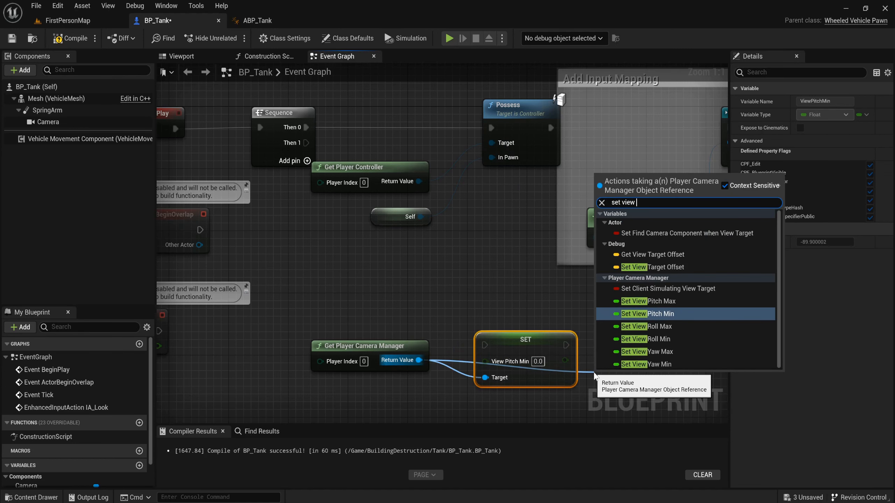
{"action": "type", "text": "pi"}
{"action": "key", "text": "Up"}
{"action": "key", "text": "Return"}
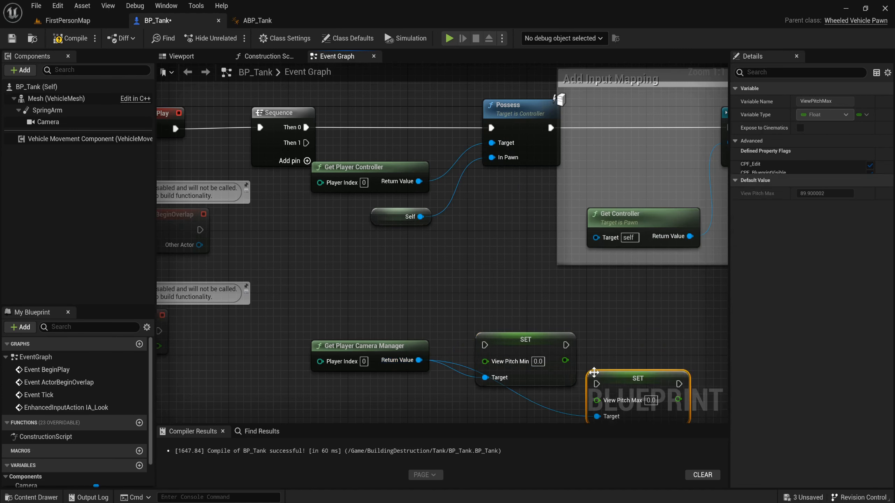
{"action": "mouse_move", "coordinate": [615, 341]}
{"action": "left_mouse_down"}
{"action": "mouse_move", "coordinate": [614, 334]}
{"action": "mouse_move", "coordinate": [578, 344]}
{"action": "mouse_move", "coordinate": [605, 346]}
{"action": "left_mouse_up"}
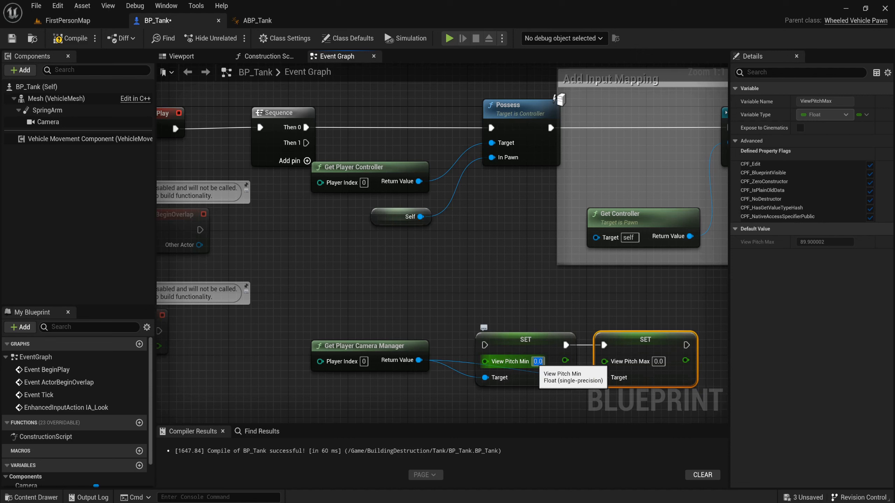
Set View Pitch Min to -60 and View Pitch Max to 15
{"action": "type", "text": "-60"}
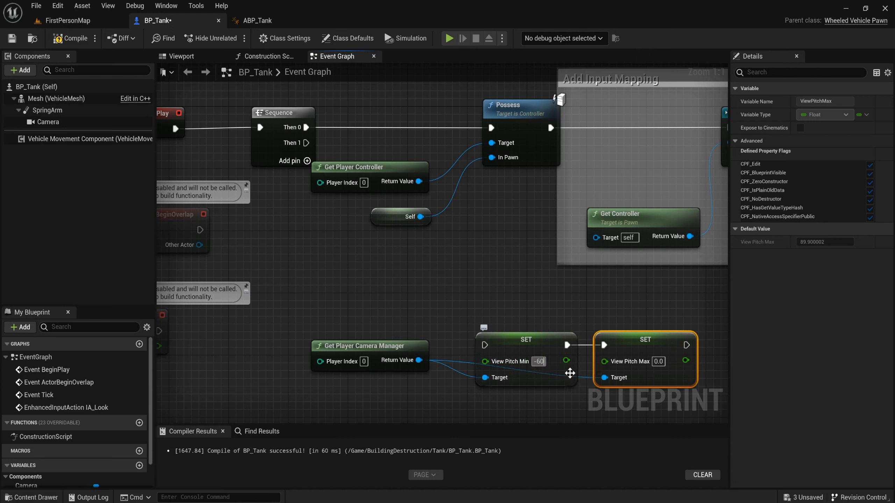
{"action": "left_click", "coordinate": [657, 362]}
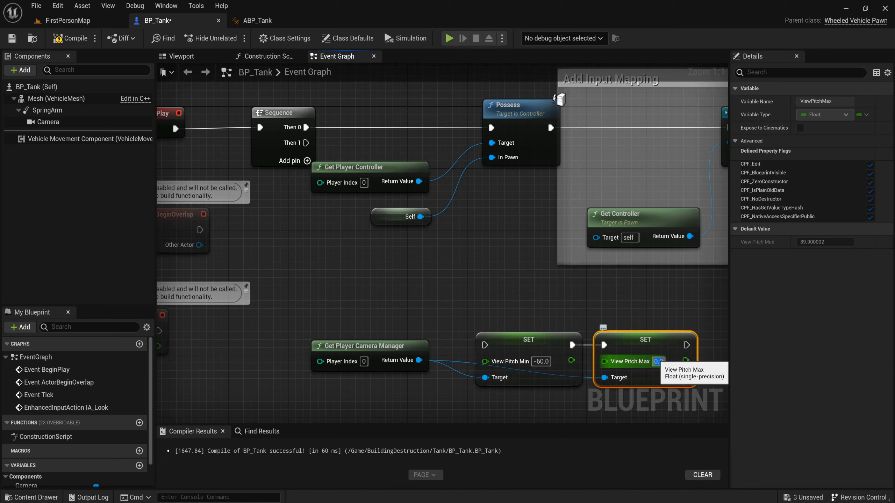
{"action": "type", "text": "15"}
{"action": "left_click", "coordinate": [618, 309]}
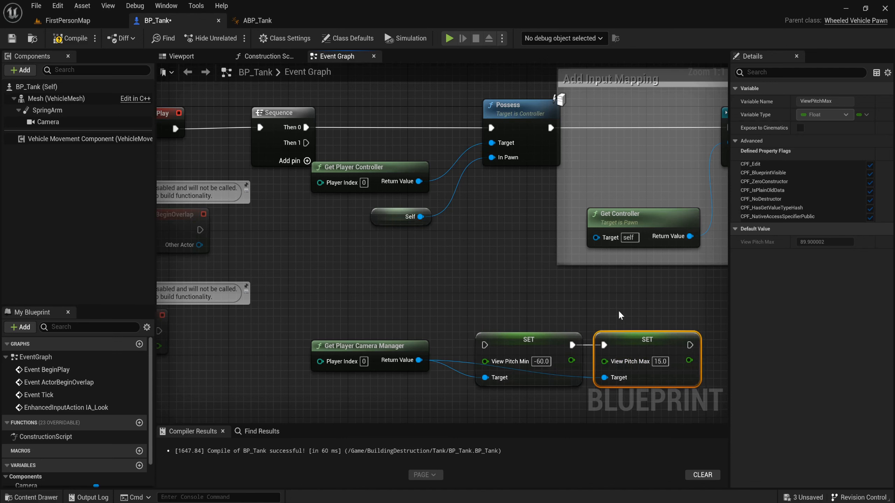
Run Set View Pitch Min from the Sequence's Then 1 output and move both pitch limit nodes slightly up
{"action": "left_click_drag", "start_coordinate": [311, 142], "coordinate": [485, 344]}
{"action": "left_click_drag", "start_coordinate": [564, 323], "coordinate": [639, 344]}
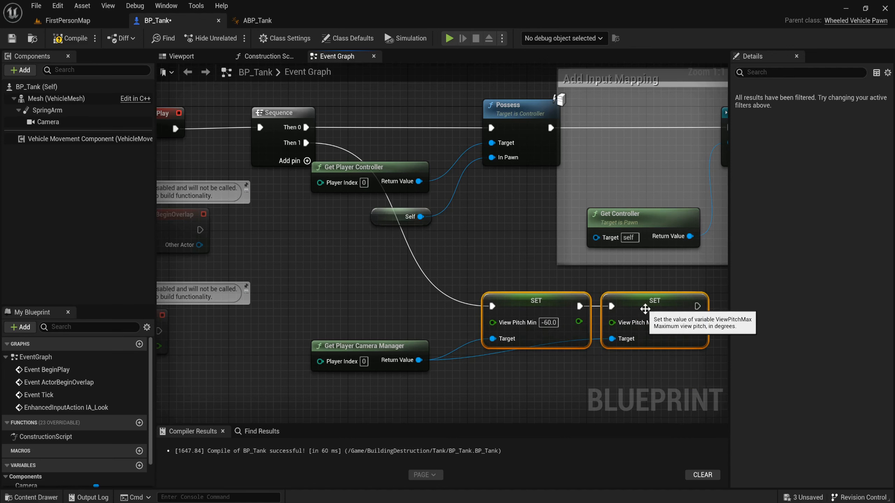
{"action": "scroll", "coordinate": [375, 220], "scroll_direction": "down", "scroll_amount": 4}
{"action": "right_click_drag", "start_coordinate": [415, 278], "coordinate": [422, 204]}
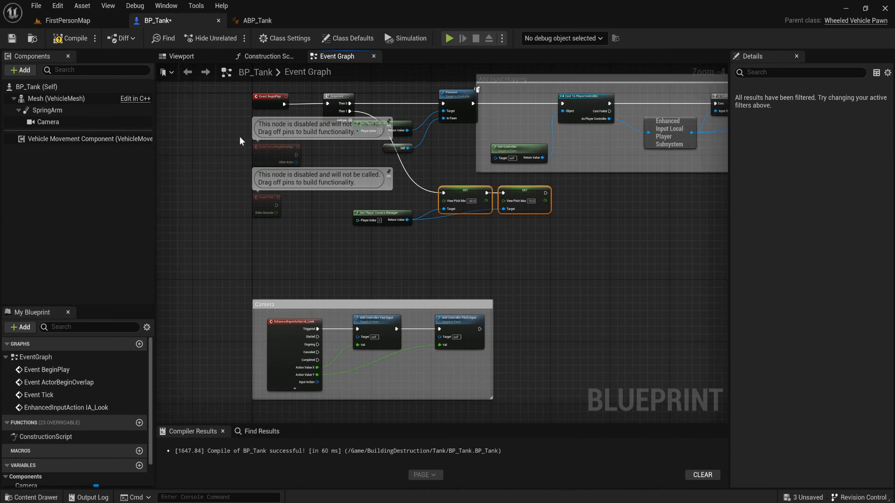
Compile BP_Tank and play the FirstPersonMap level to test the tank's camera look
{"action": "left_click", "coordinate": [71, 38]}
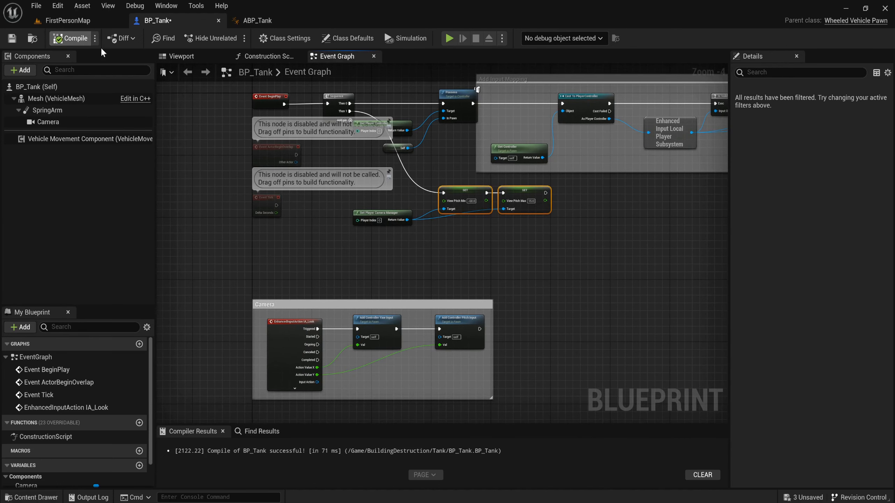
{"action": "left_click", "coordinate": [93, 23]}
{"action": "left_click", "coordinate": [209, 38]}
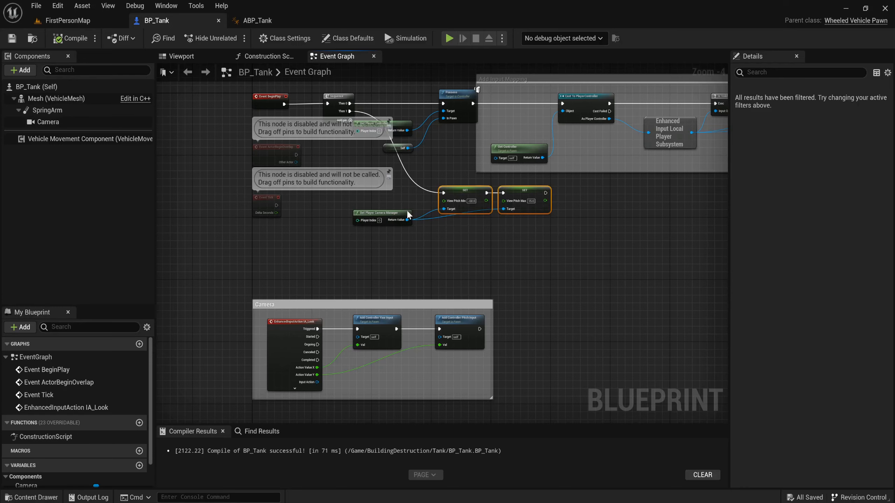
Add a Mesh component reference below Set View Pitch Max and feed it into a Get Anim Instance node
{"action": "right_click_drag", "start_coordinate": [508, 211], "coordinate": [300, 231]}
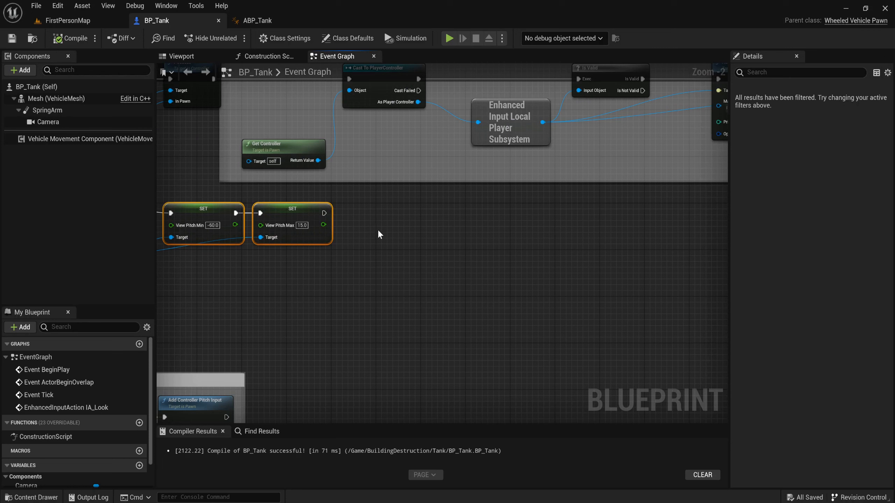
{"action": "left_click_drag", "start_coordinate": [57, 98], "coordinate": [357, 280]}
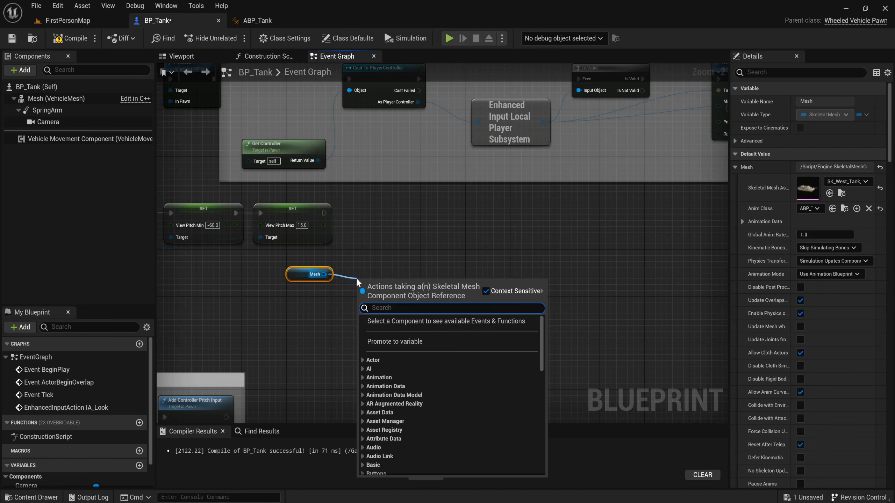
{"action": "type", "text": "get anim ins"}
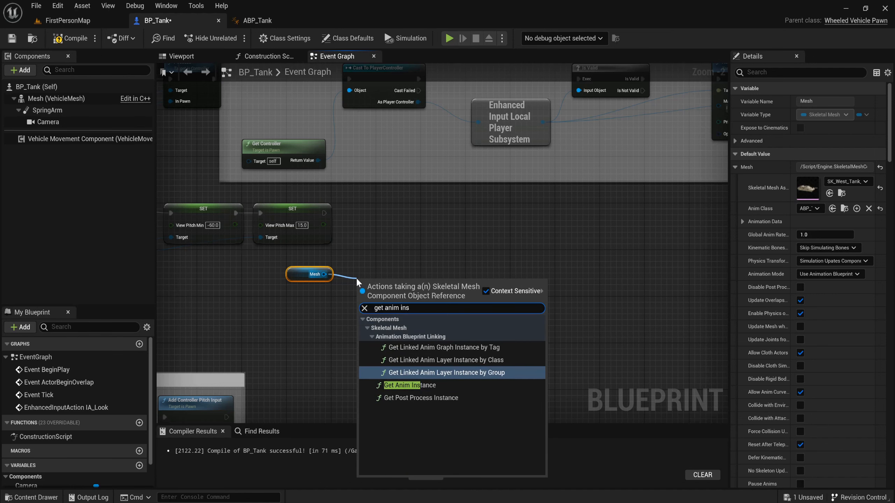
{"action": "key", "text": "Down"}
{"action": "key", "text": "Return"}
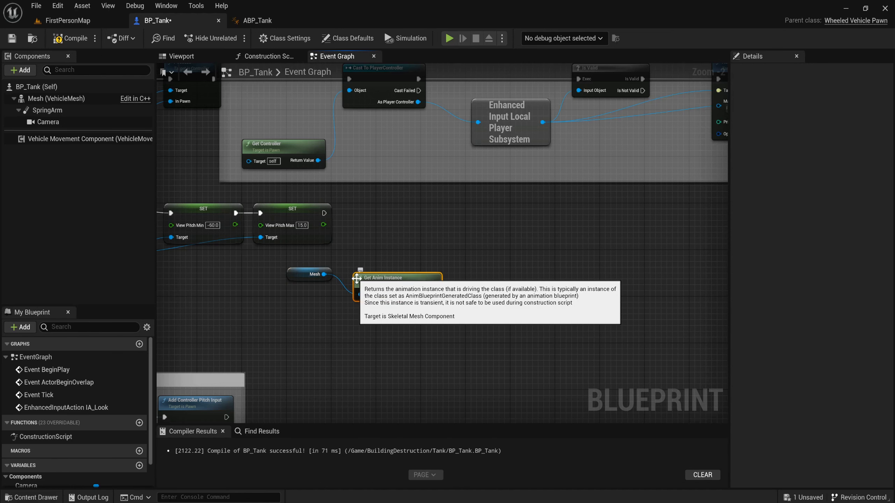
Cast the anim instance's return value to ABP_Tank and run the cast after Set View Pitch Max
{"action": "left_click_drag", "start_coordinate": [434, 294], "coordinate": [451, 266]}
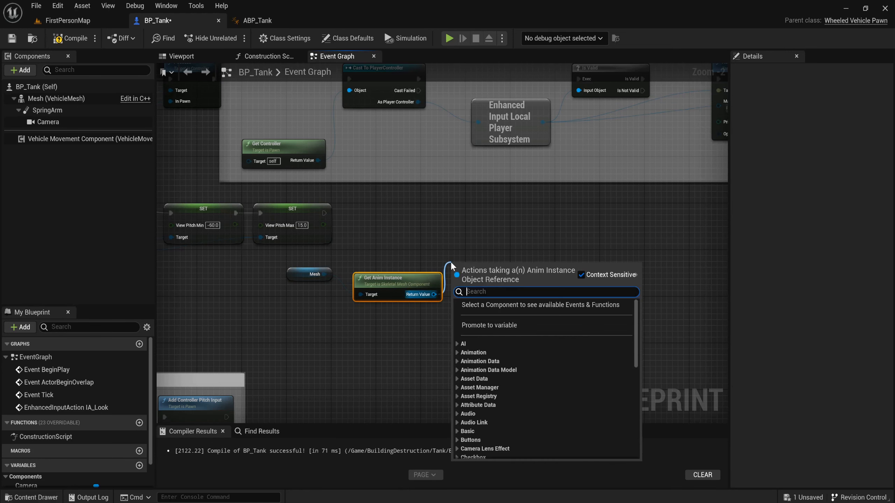
{"action": "type", "text": "cast to a"}
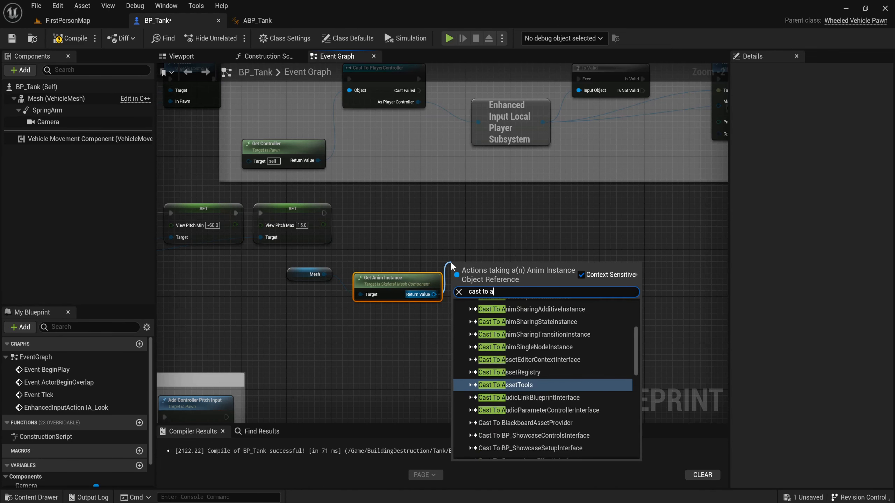
{"action": "type", "text": "bp"}
{"action": "key", "text": "Return"}
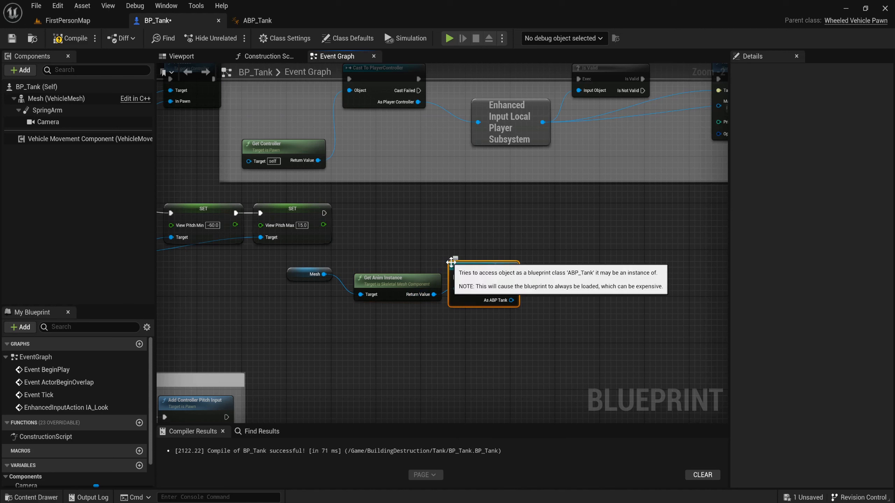
{"action": "left_click_drag", "start_coordinate": [471, 264], "coordinate": [476, 206]}
{"action": "left_click_drag", "start_coordinate": [324, 213], "coordinate": [461, 213]}
Promote the cast's As ABP Tank output to a variable named Anim Instance, align its Set node, and compile the blueprint
{"action": "left_click_drag", "start_coordinate": [517, 236], "coordinate": [536, 229]}
{"action": "right_click", "coordinate": [515, 237]}
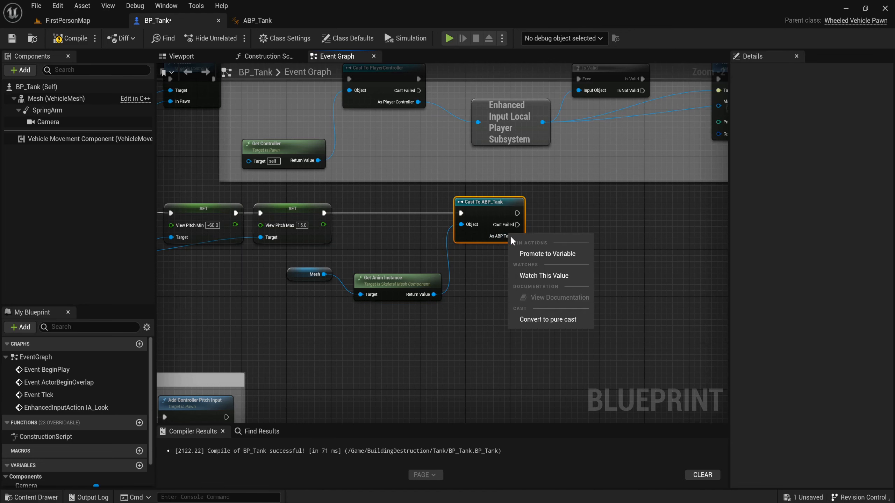
{"action": "left_click", "coordinate": [534, 254]}
{"action": "scroll", "coordinate": [617, 243], "scroll_direction": "up", "scroll_amount": 2}
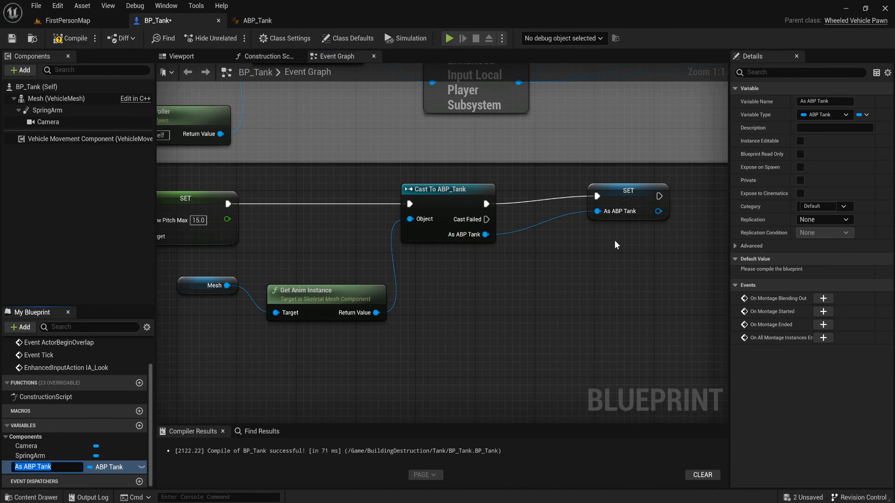
{"action": "type", "text": "Anim Instance"}
{"action": "key", "text": "Return"}
{"action": "left_click_drag", "start_coordinate": [626, 200], "coordinate": [604, 207]}
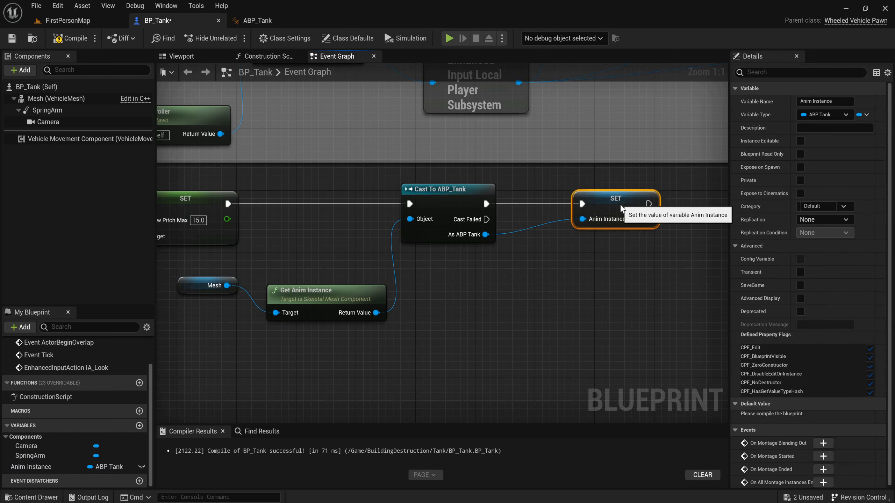
{"action": "left_click", "coordinate": [72, 39]}
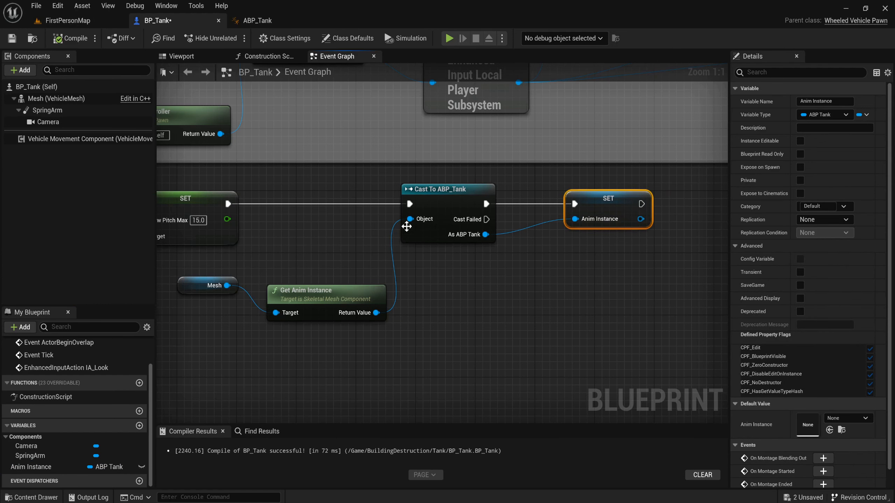
Create a Blueprint Class in the BuildingDestruction Tank folder of FirstPersonMap's project content, with ChaosVehicleWheel as its parent class
{"action": "right_click_drag", "start_coordinate": [379, 250], "coordinate": [438, 262]}
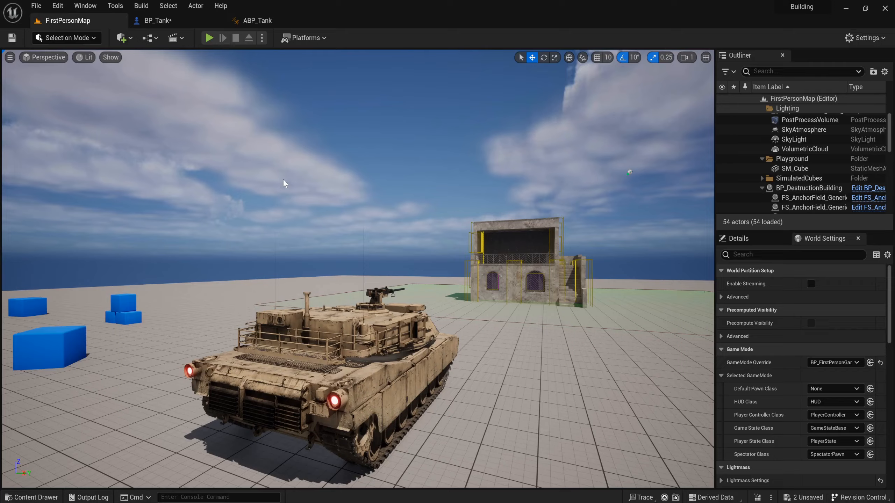
{"action": "key", "text": "ctrl+space"}
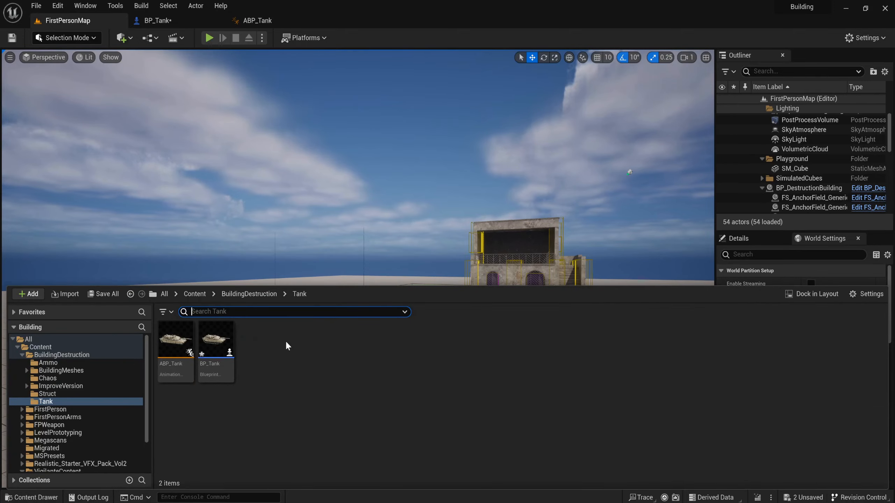
{"action": "right_click", "coordinate": [284, 351]}
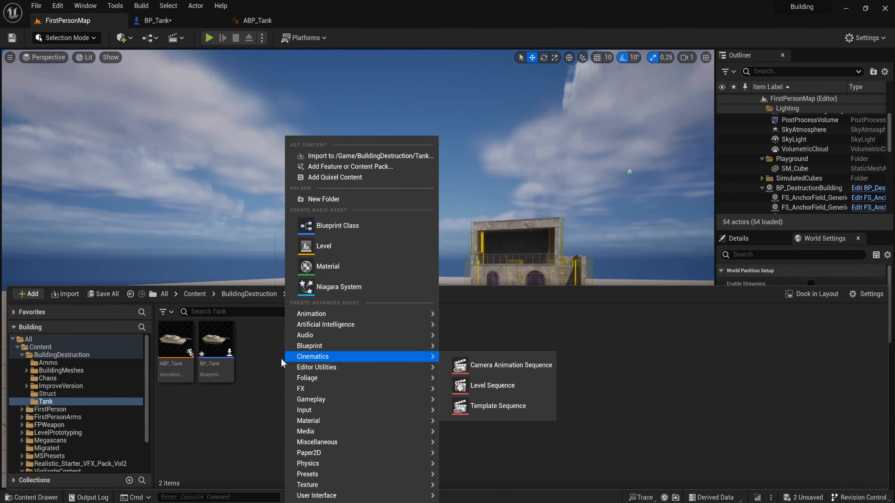
{"action": "left_click", "coordinate": [334, 228]}
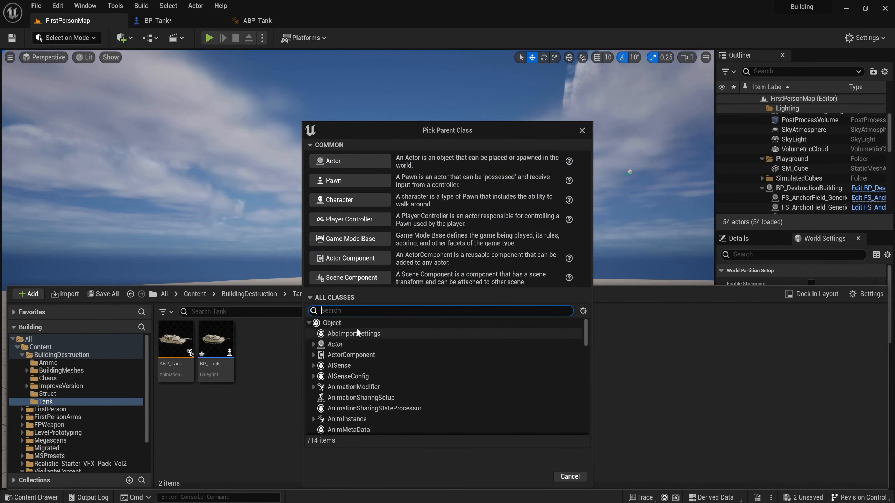
{"action": "type", "text": "wheel"}
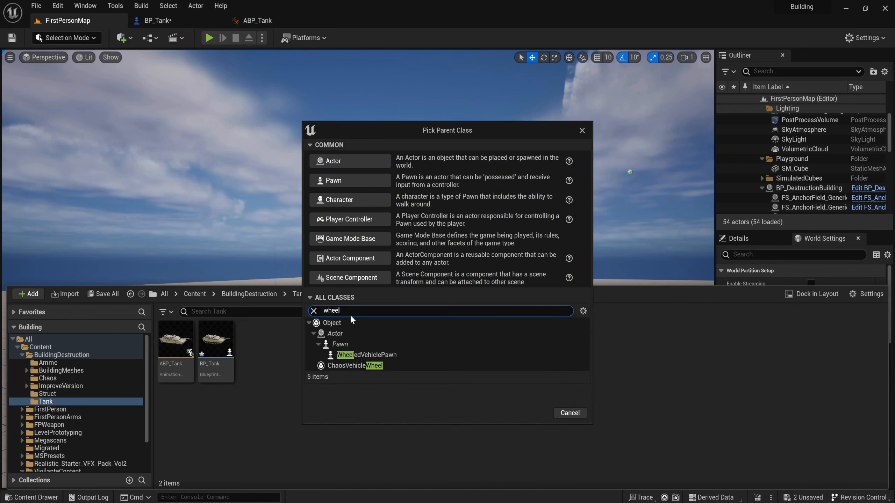
{"action": "left_click", "coordinate": [339, 366]}
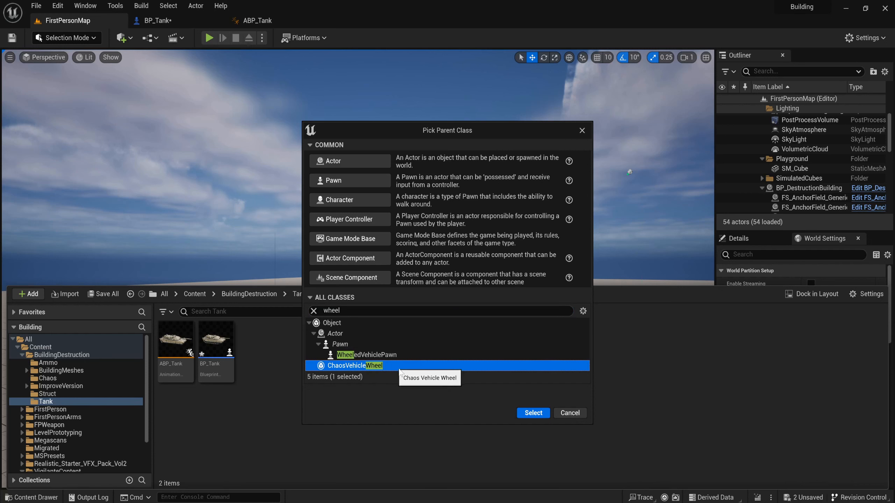
{"action": "left_click", "coordinate": [533, 413]}
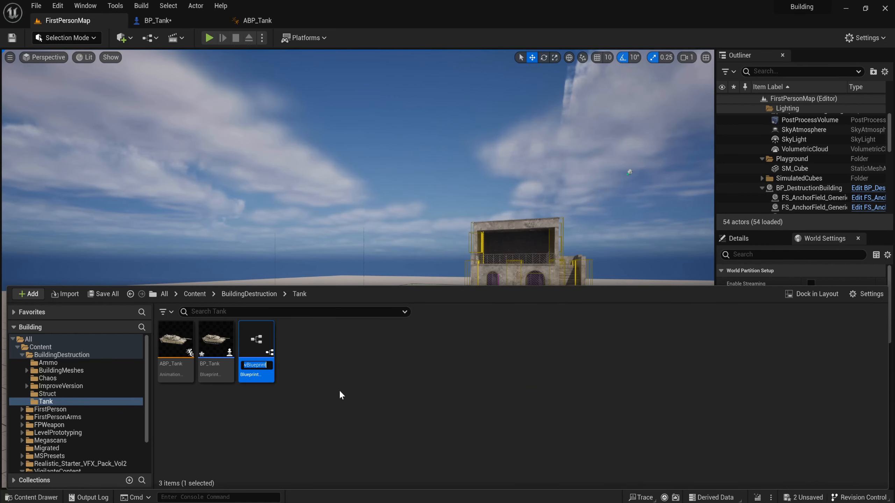
Name the new wheel blueprint BP_TankWheel and open it for editing
{"action": "type", "text": "B"}
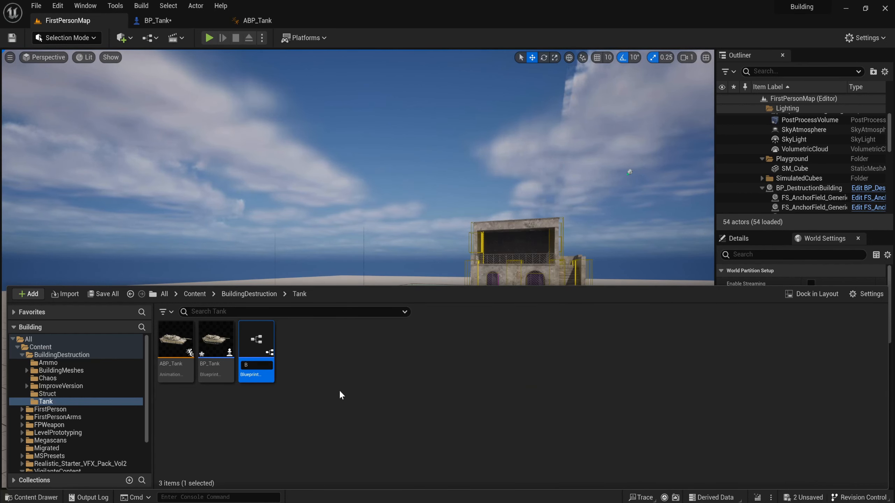
{"action": "type", "text": "P_Tank"}
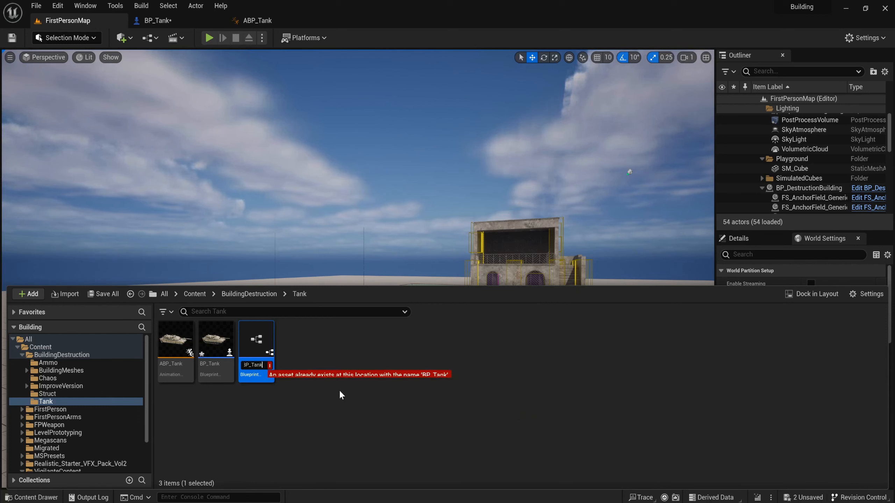
{"action": "type", "text": "Wheel"}
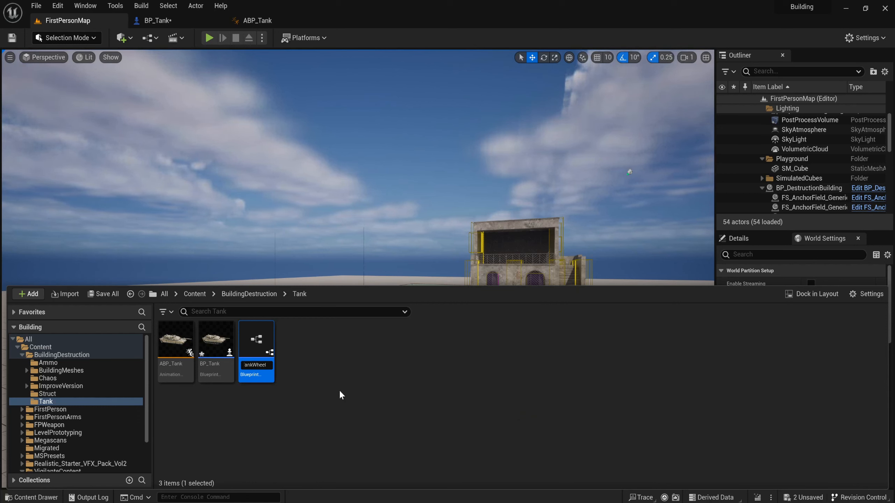
{"action": "key", "text": "Return"}
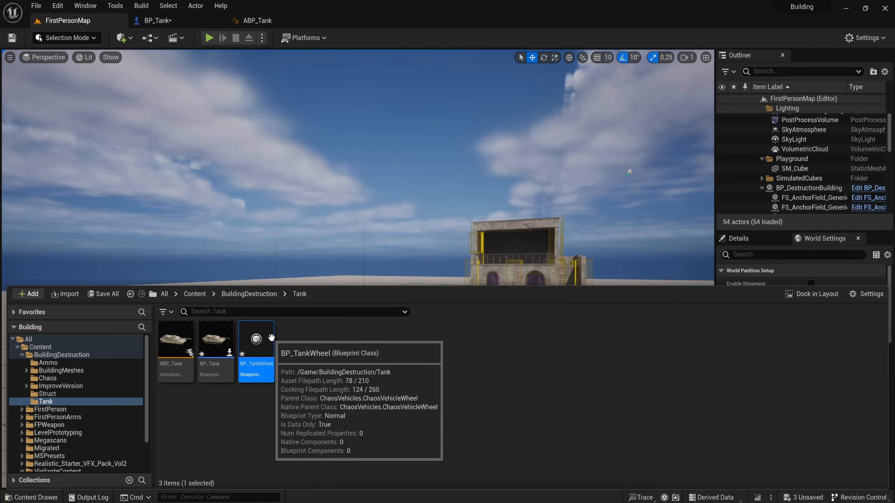
{"action": "double_click", "coordinate": [259, 347]}
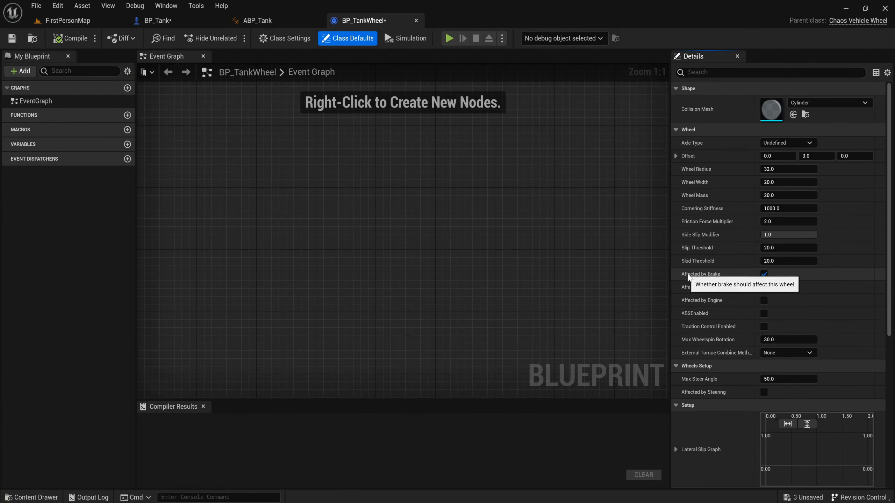